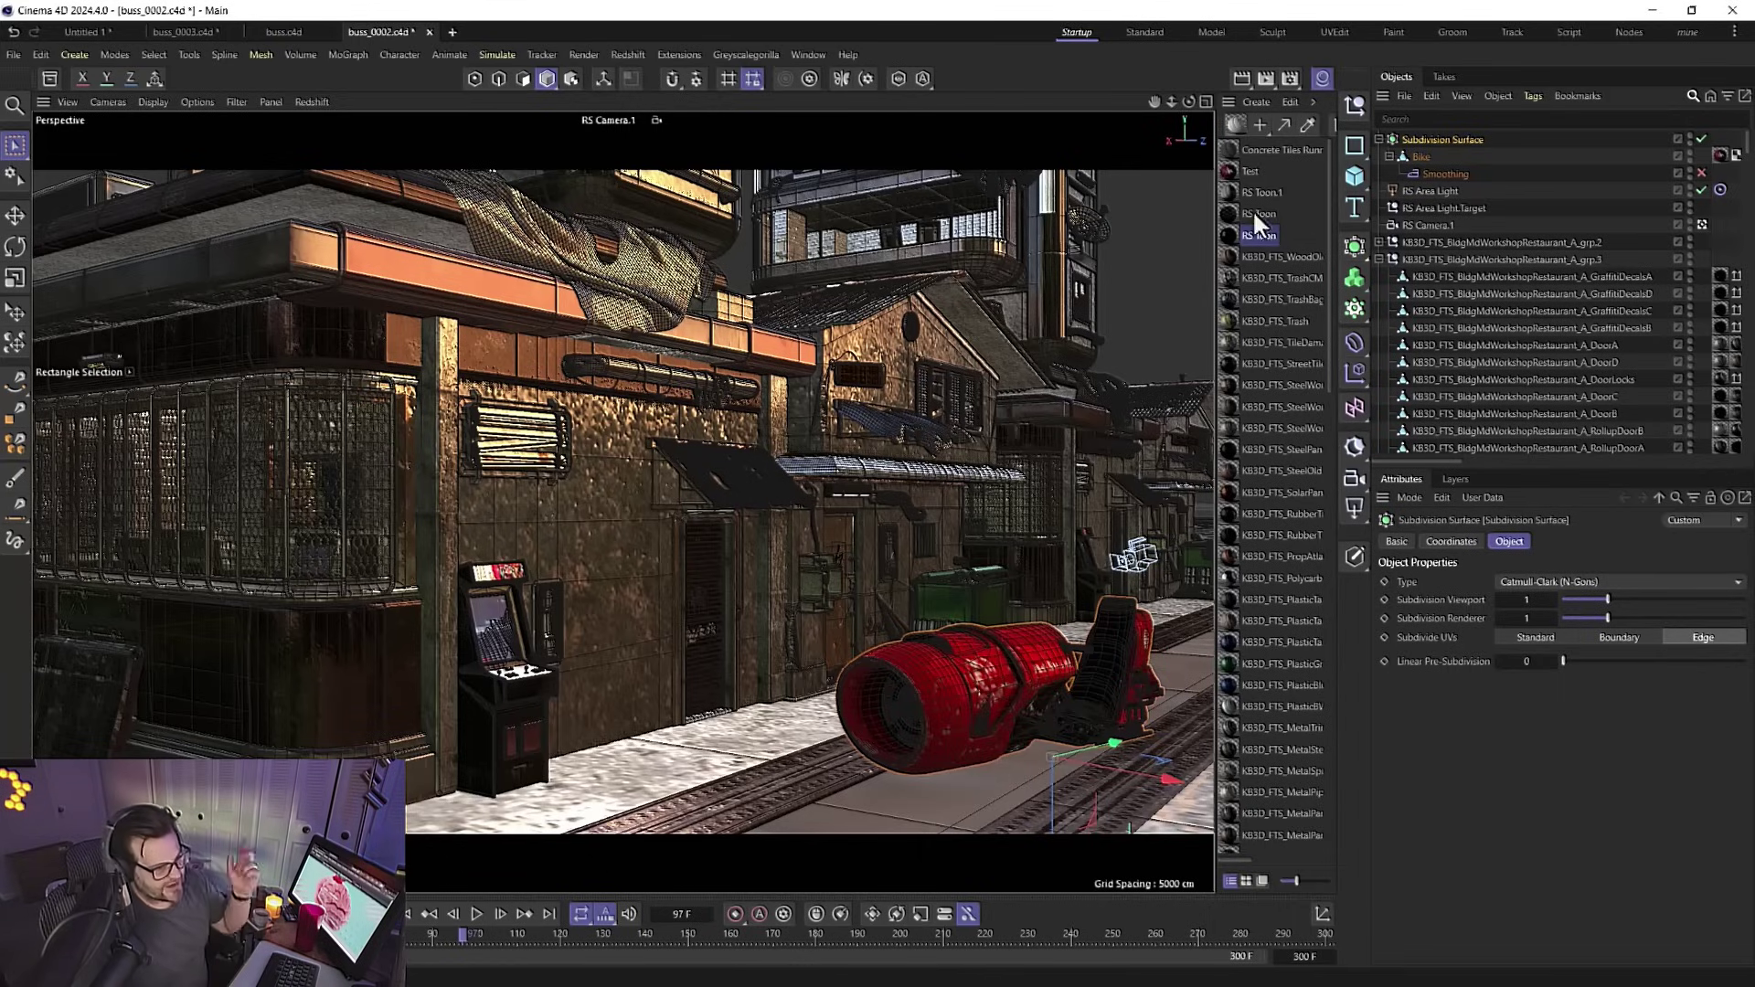
Render the street scene in the Redshift RenderView to review its current look, then close the view
click(628, 54)
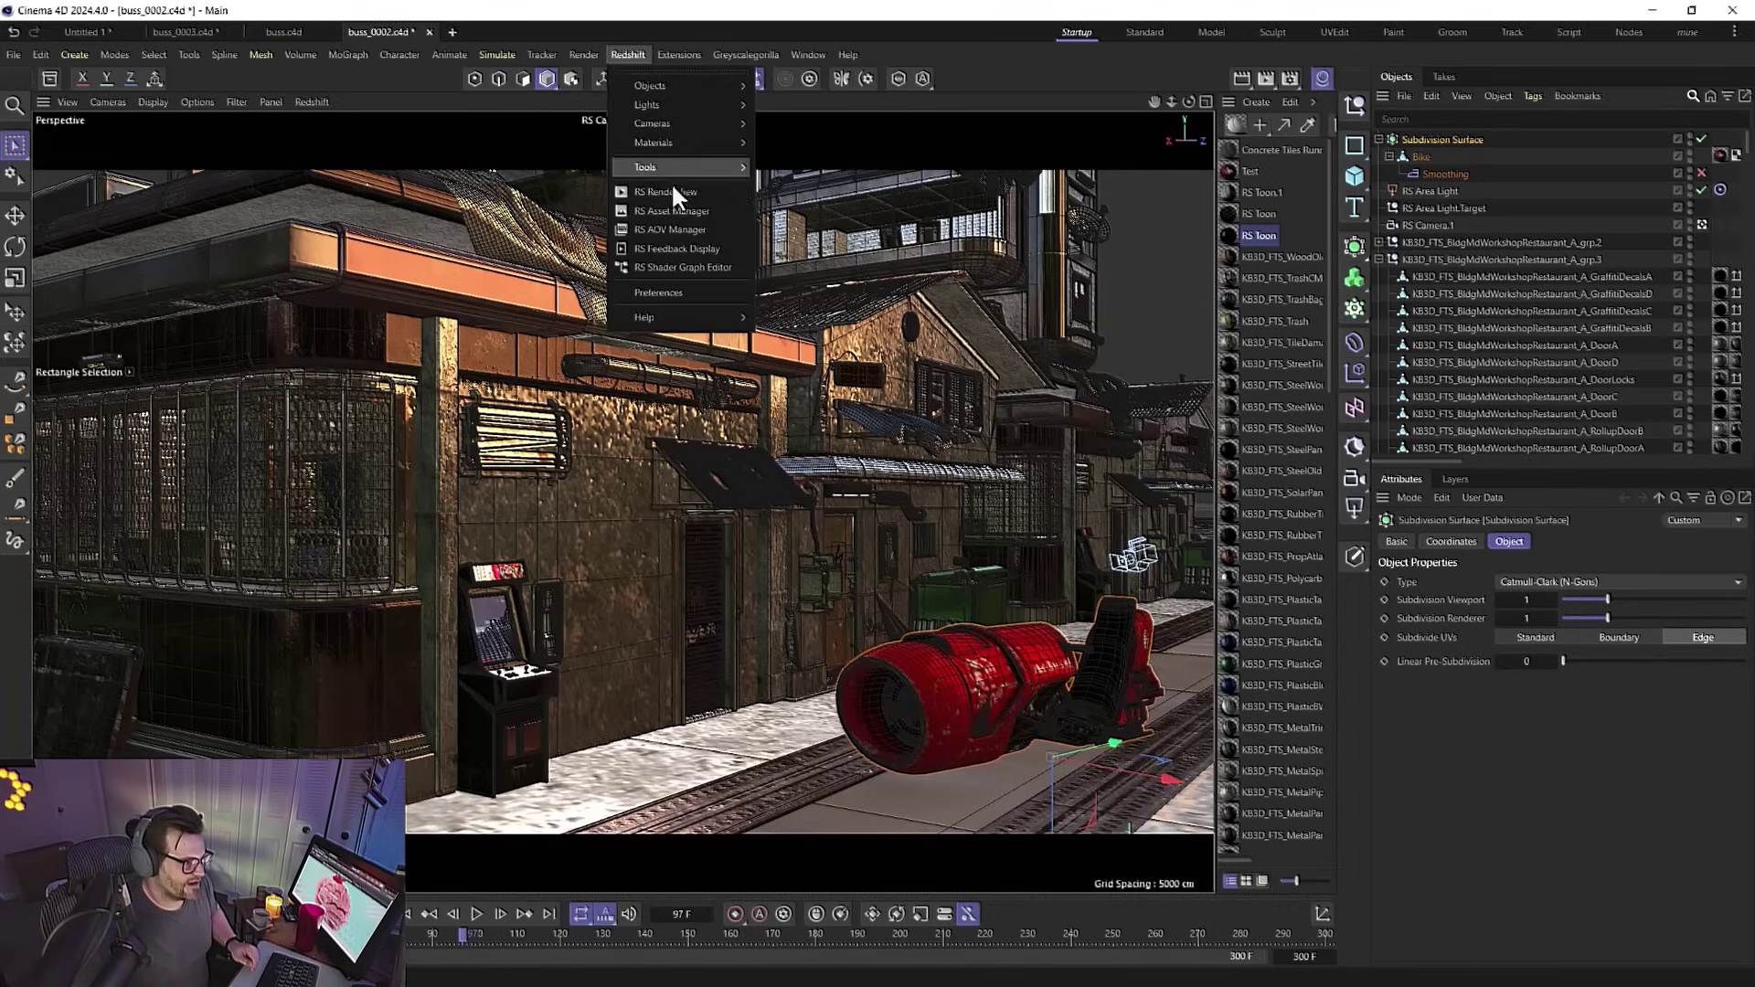
click(673, 191)
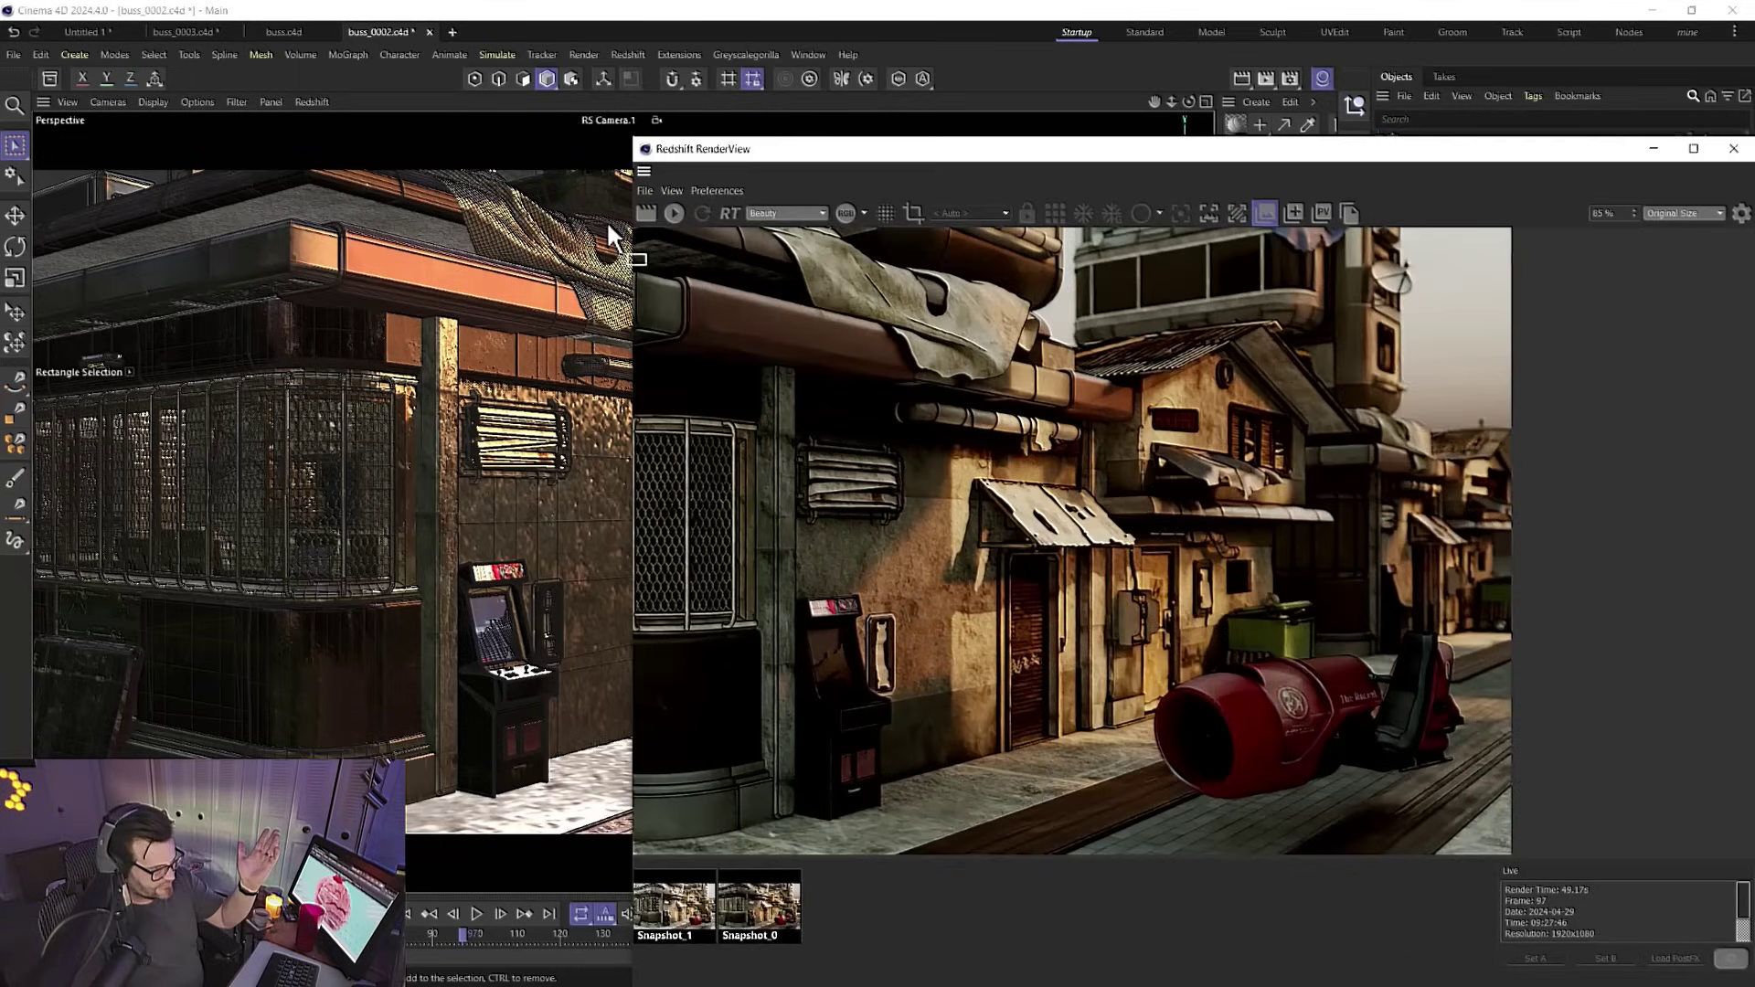
click(674, 213)
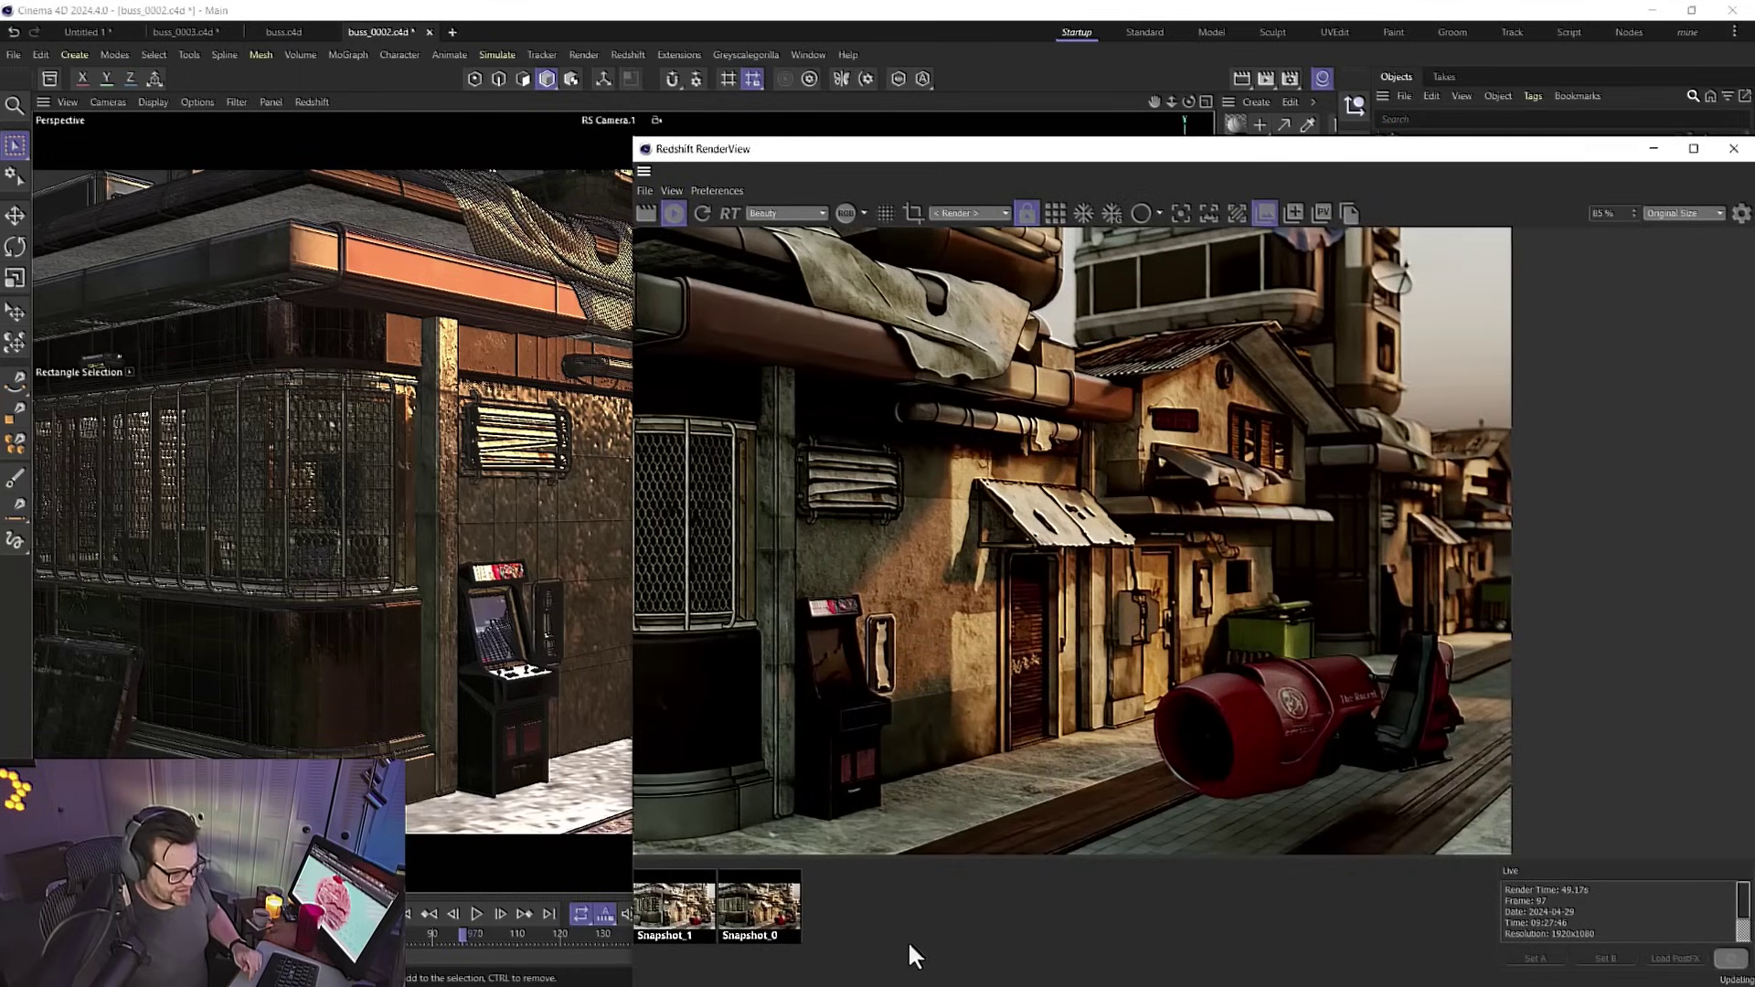
click(1265, 217)
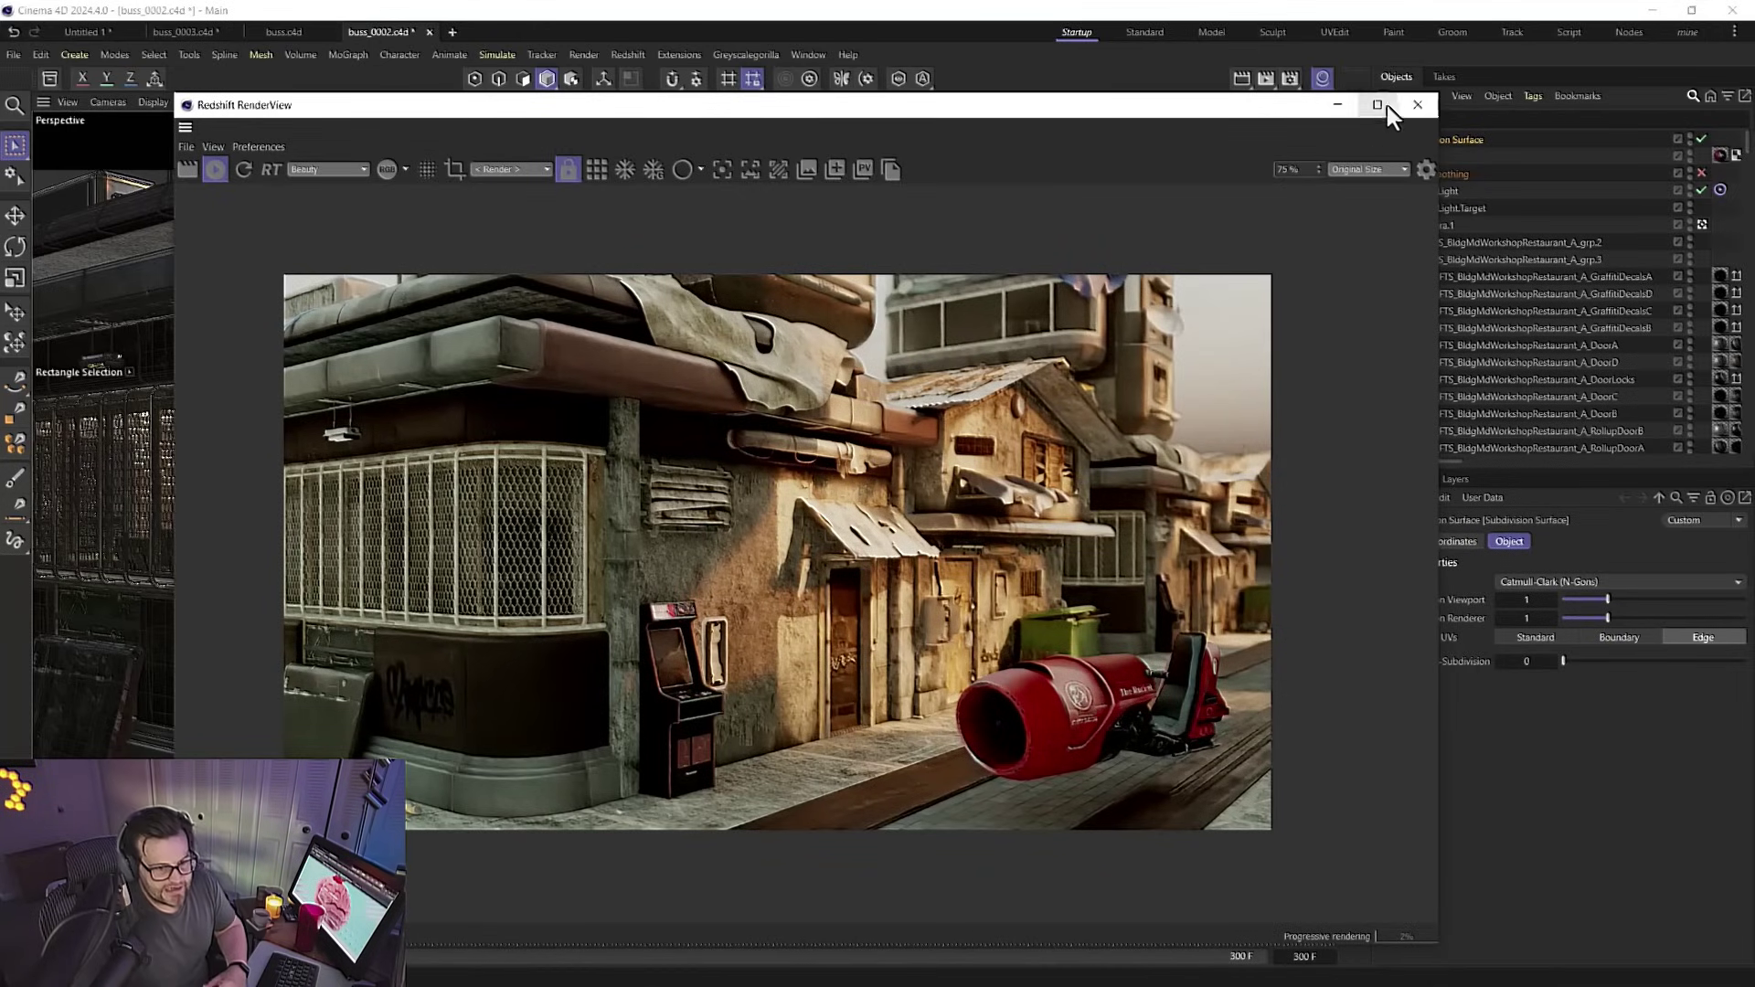
click(1417, 104)
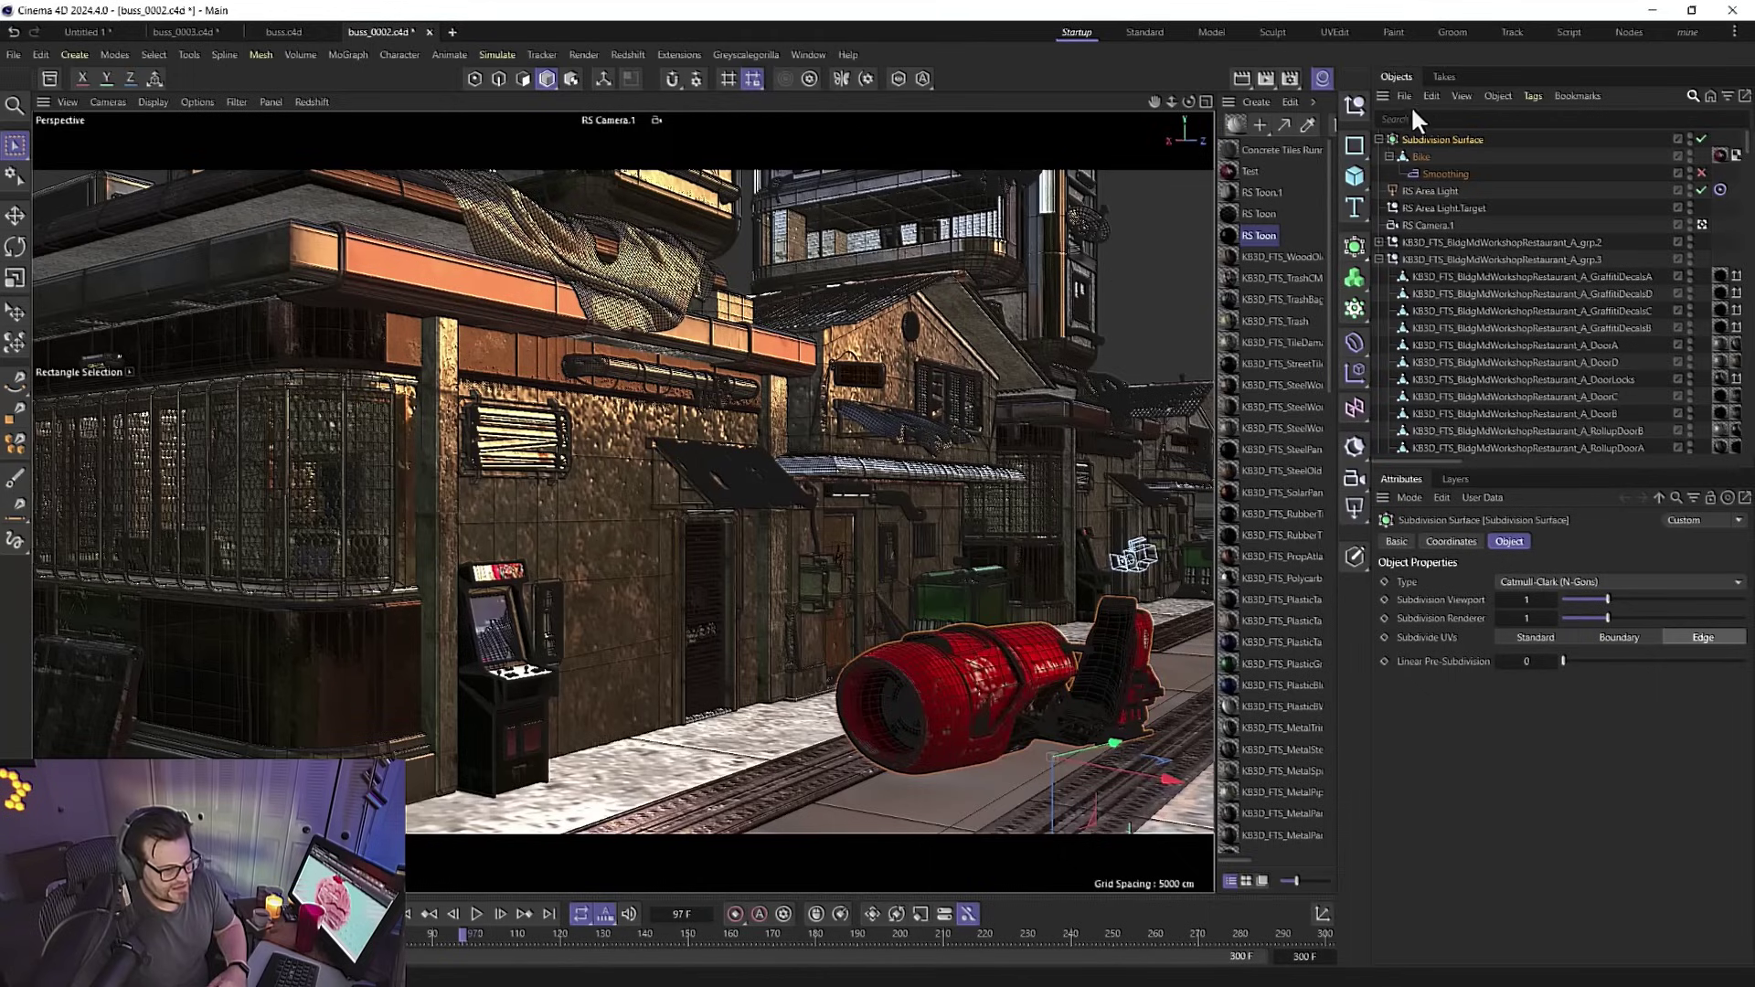
Create a Redshift Toon material and set the base weight of its RS Toon Material node to 0
click(1247, 103)
mouse_move(1347, 151)
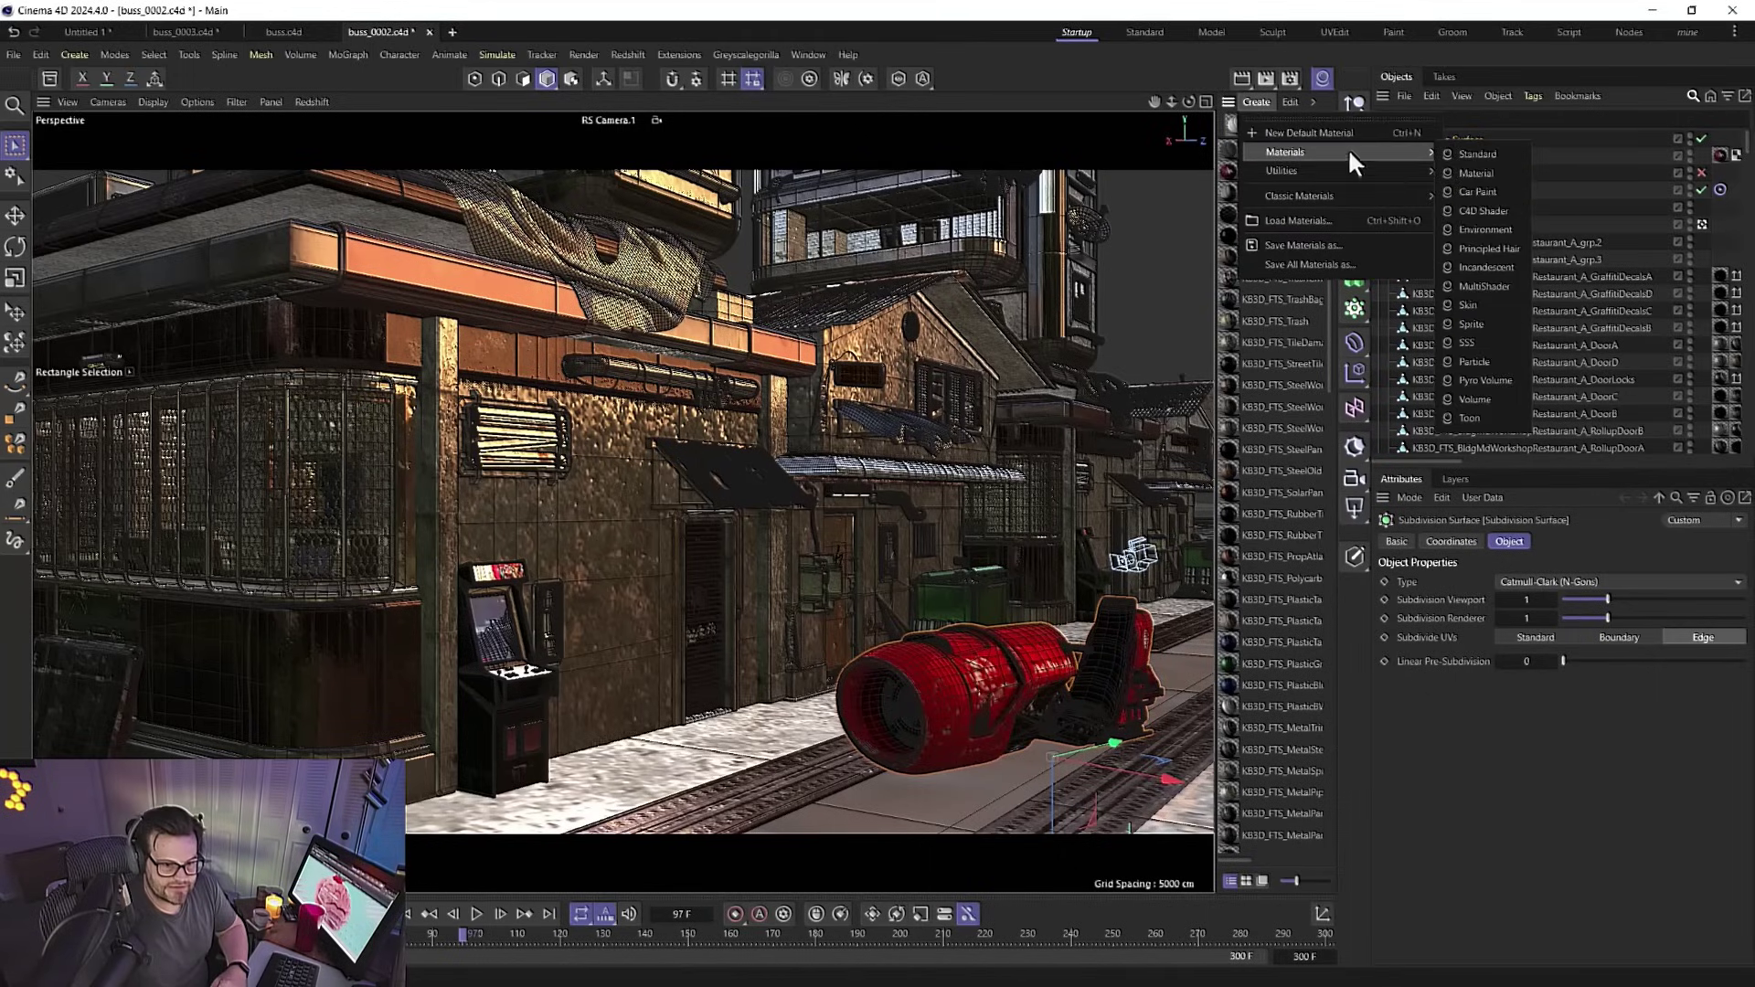
click(1468, 417)
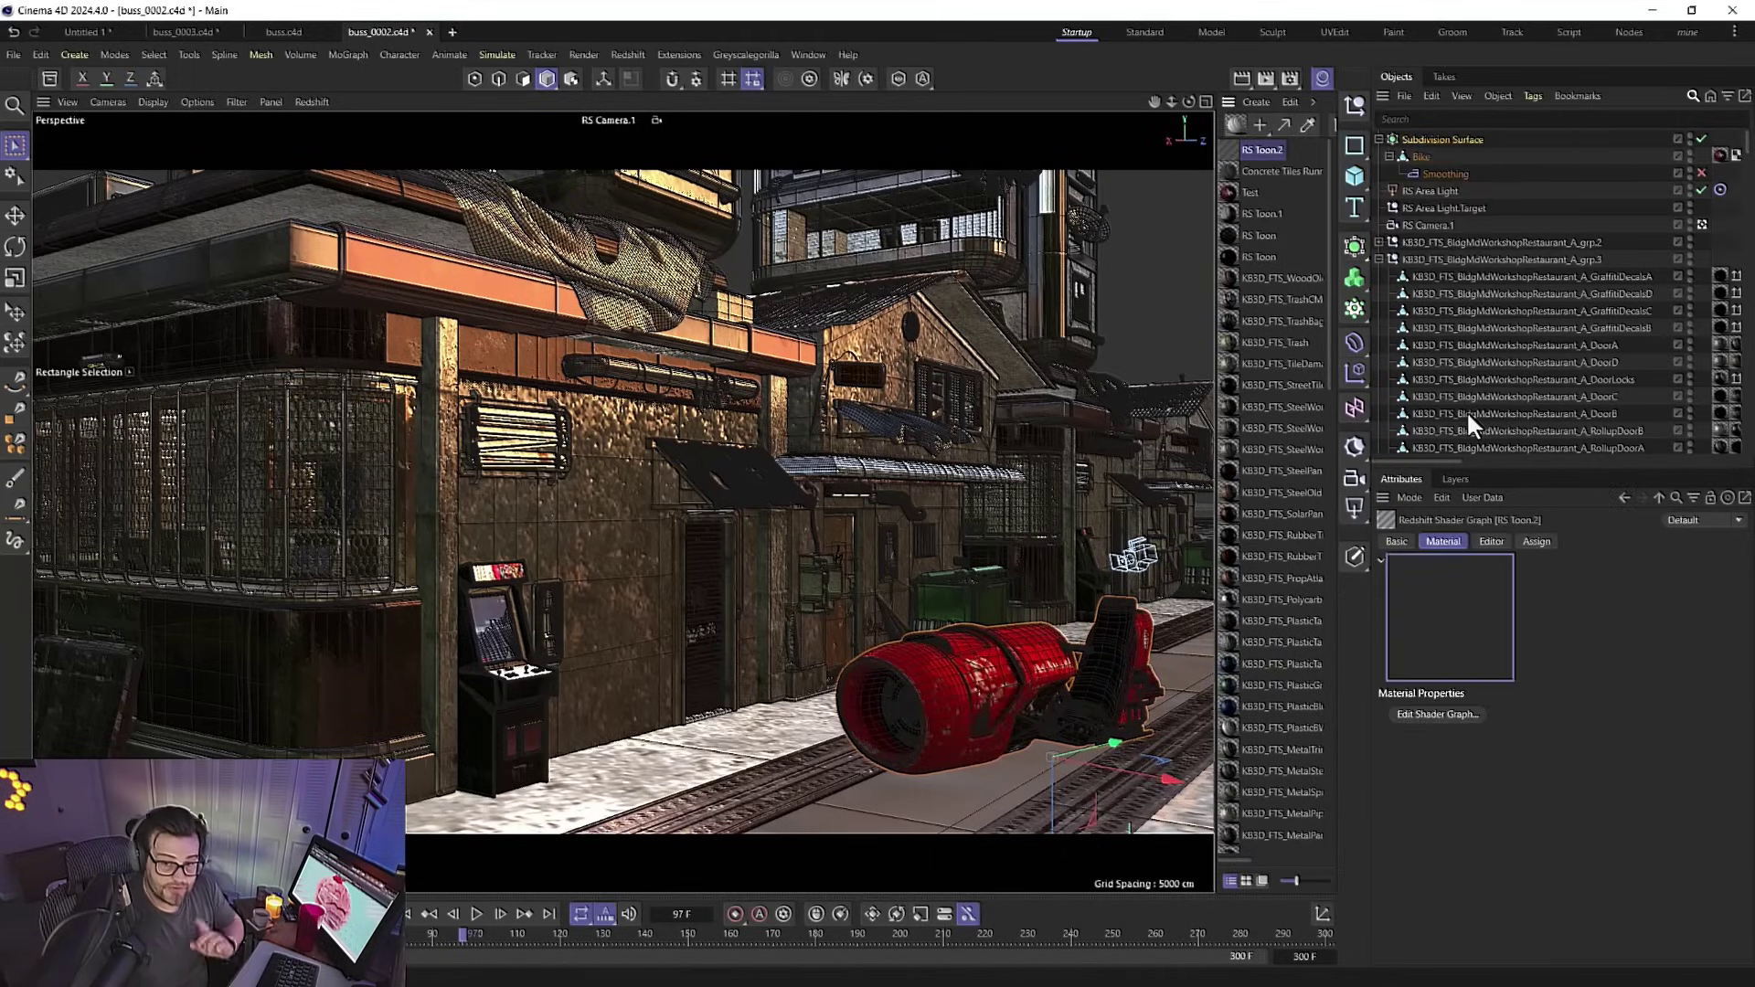
double_click(1232, 146)
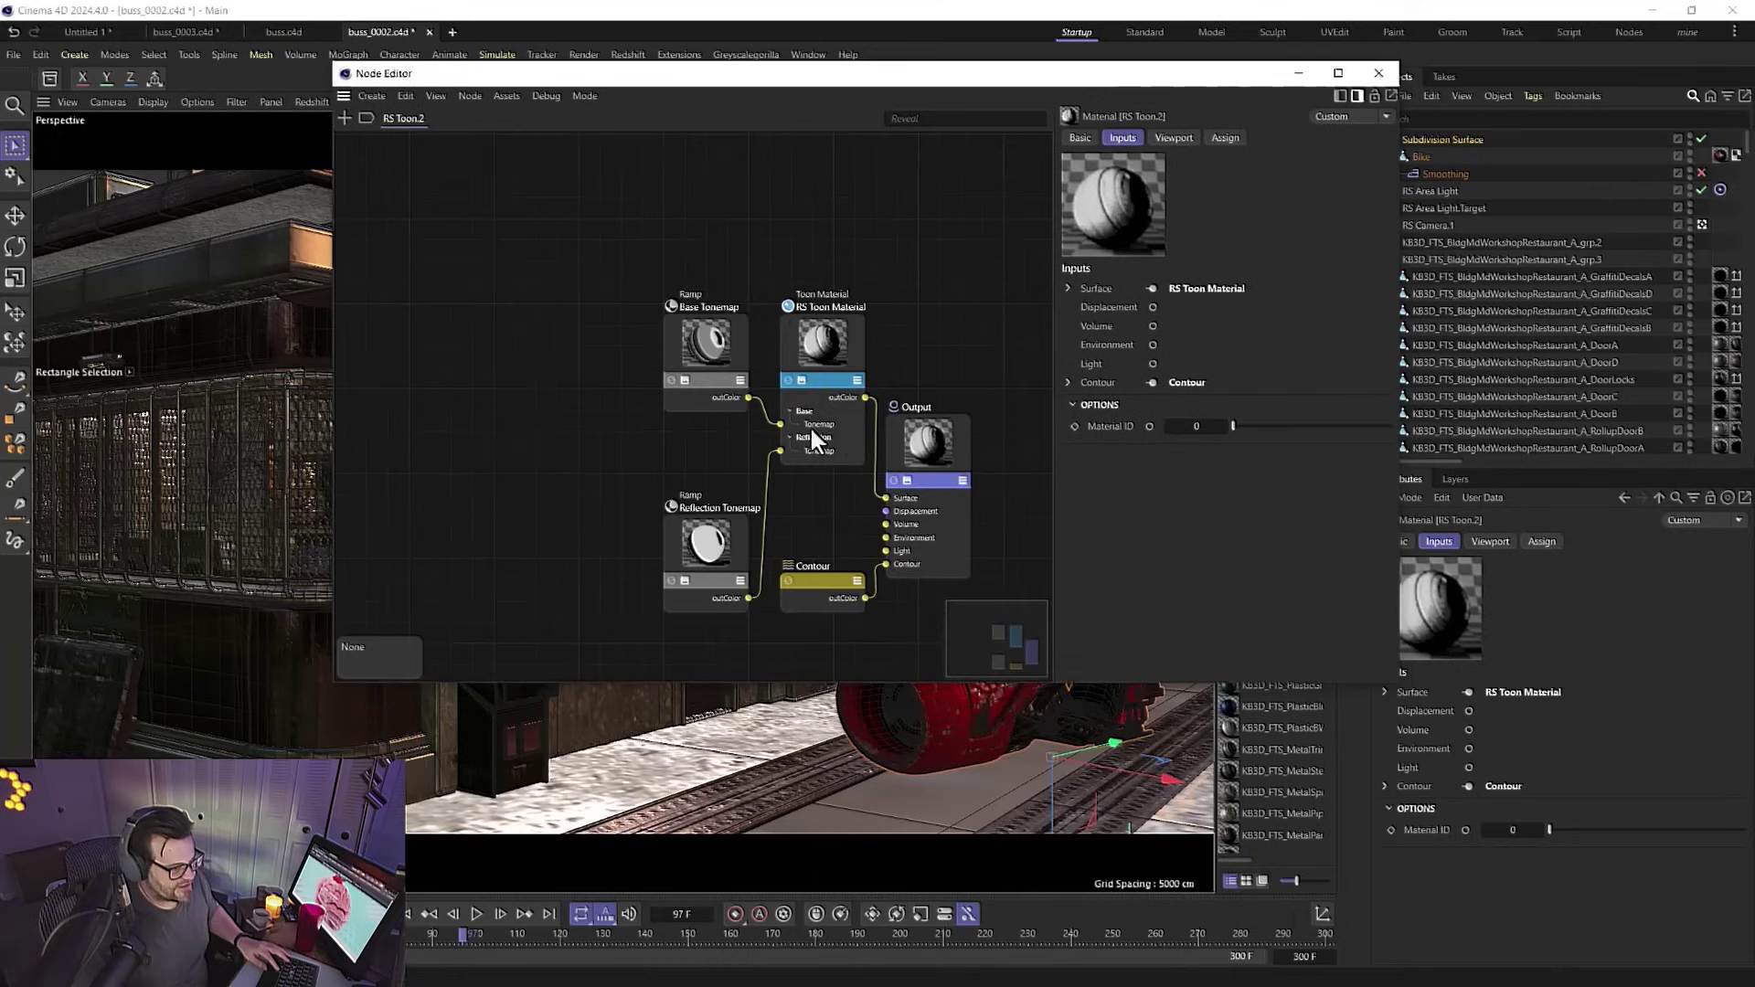
click(755, 245)
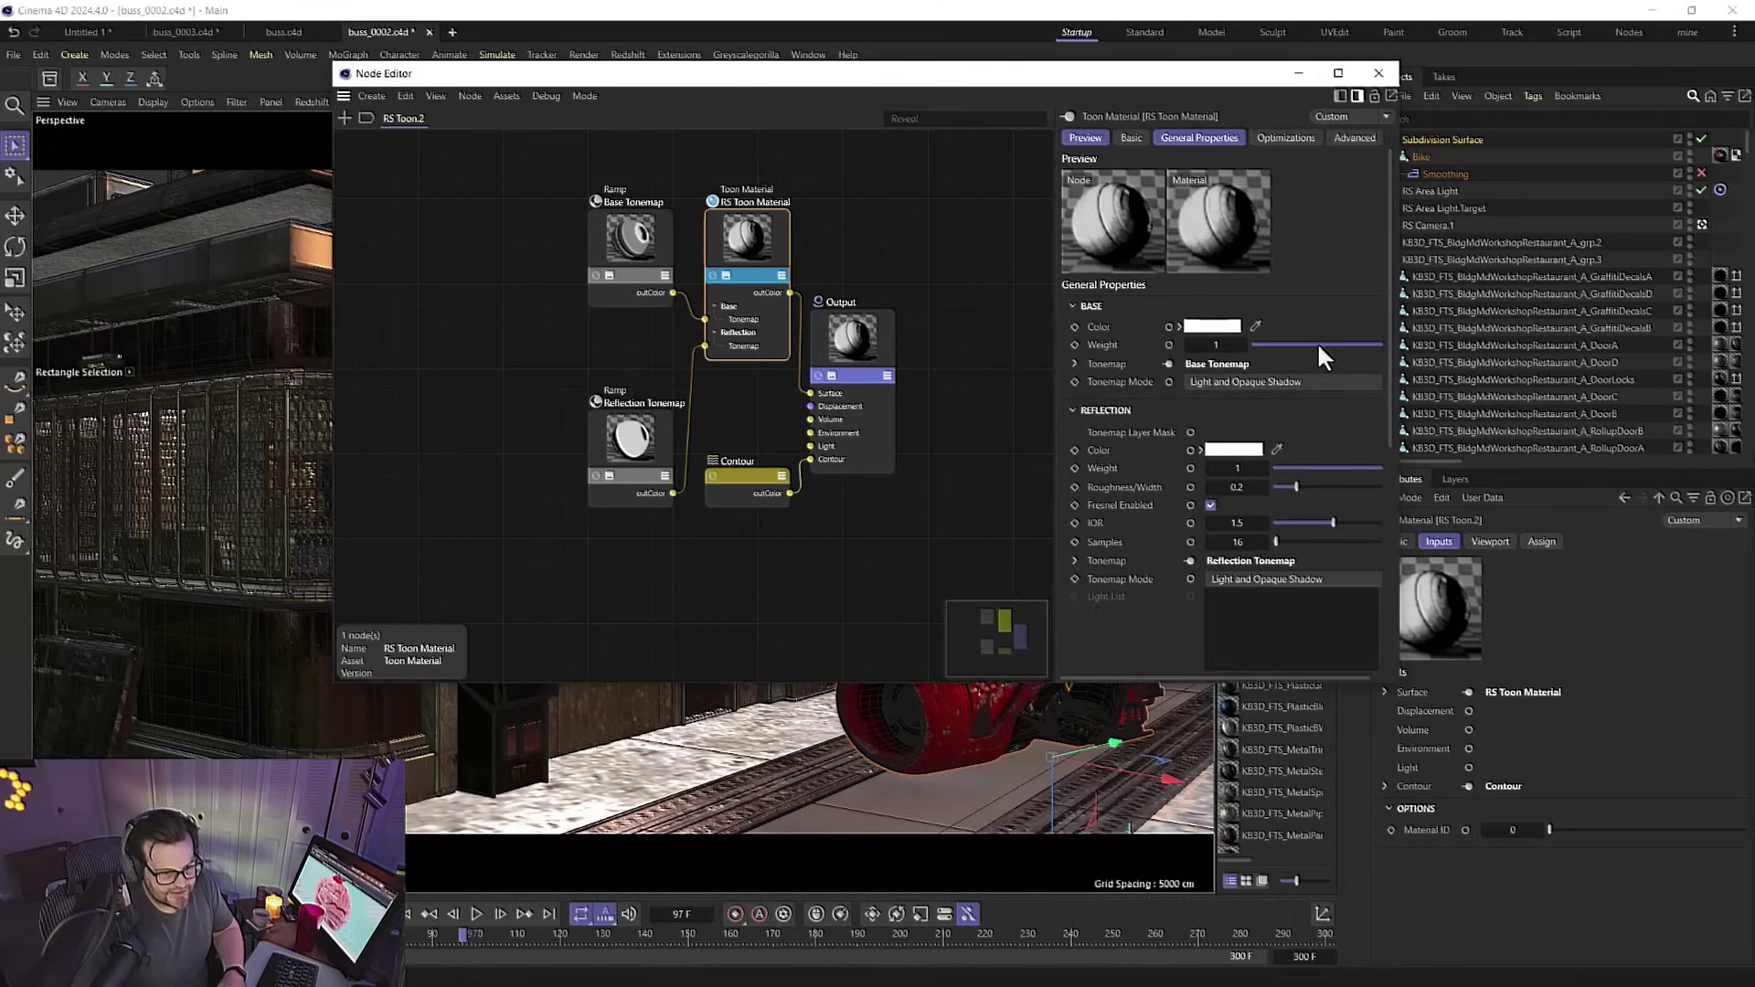
drag(1318, 344, 931, 344)
Set the toon material's geometry opacity colour to a brightness value of 85% and close the Node Editor
scroll(1090, 442, down, 3)
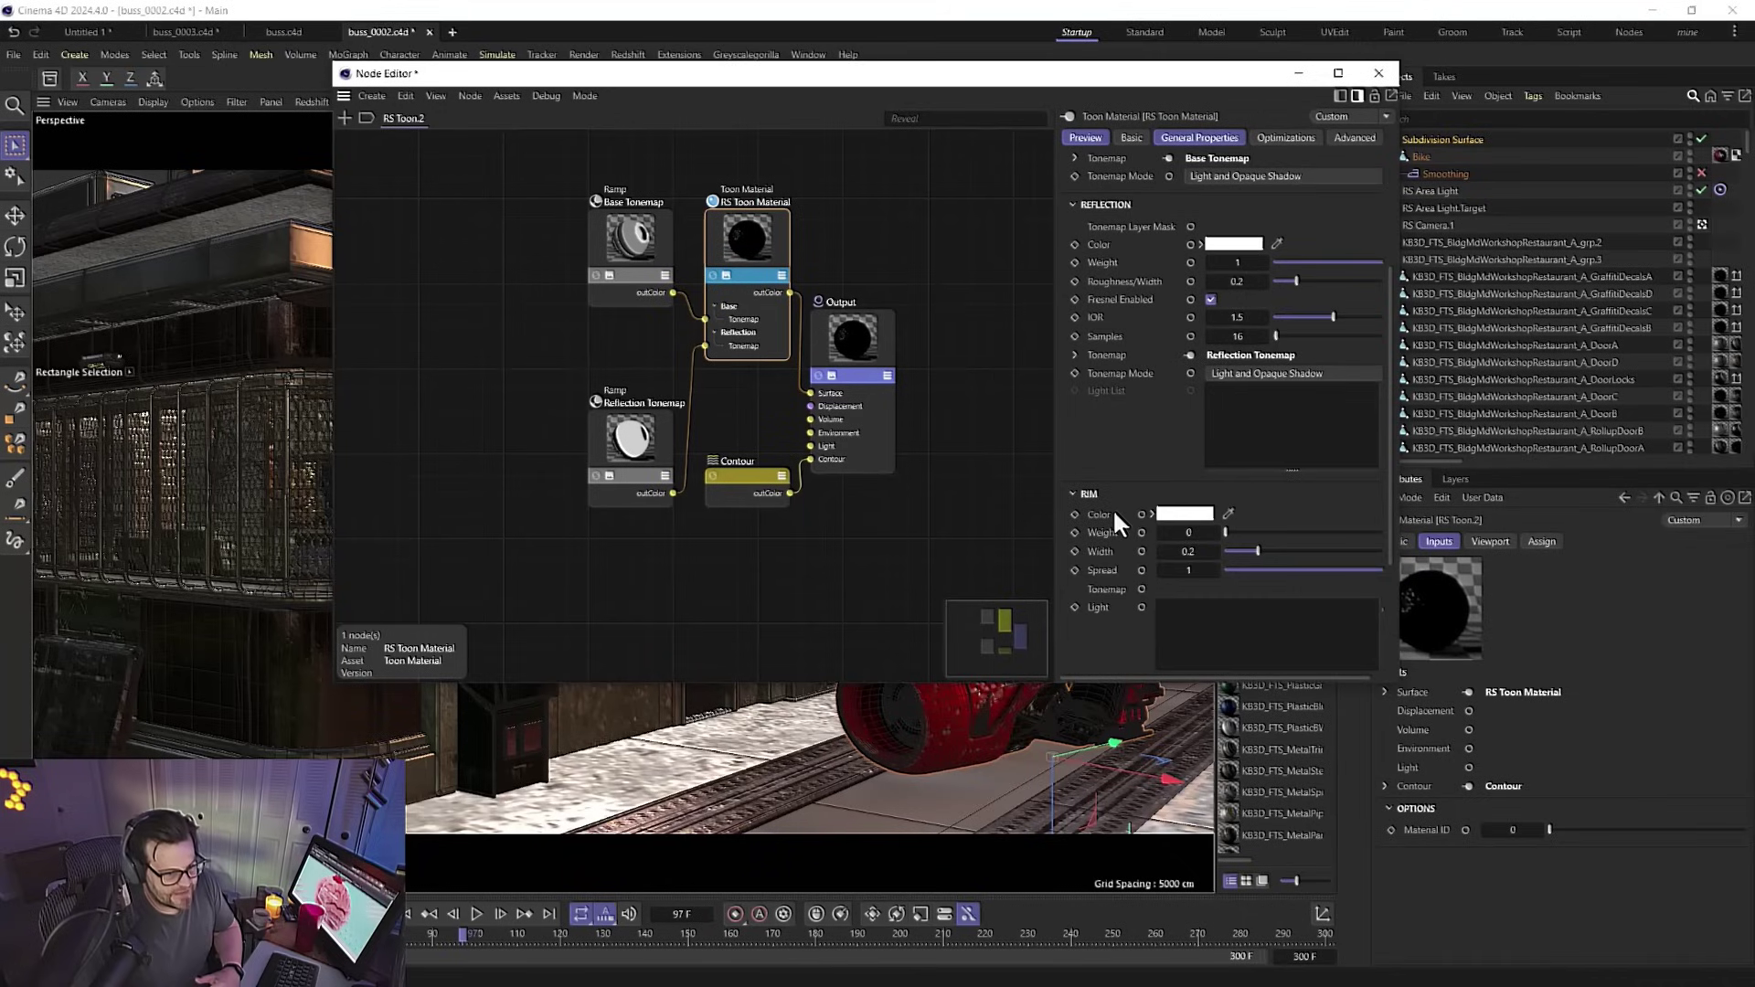
scroll(1141, 471, down, 4)
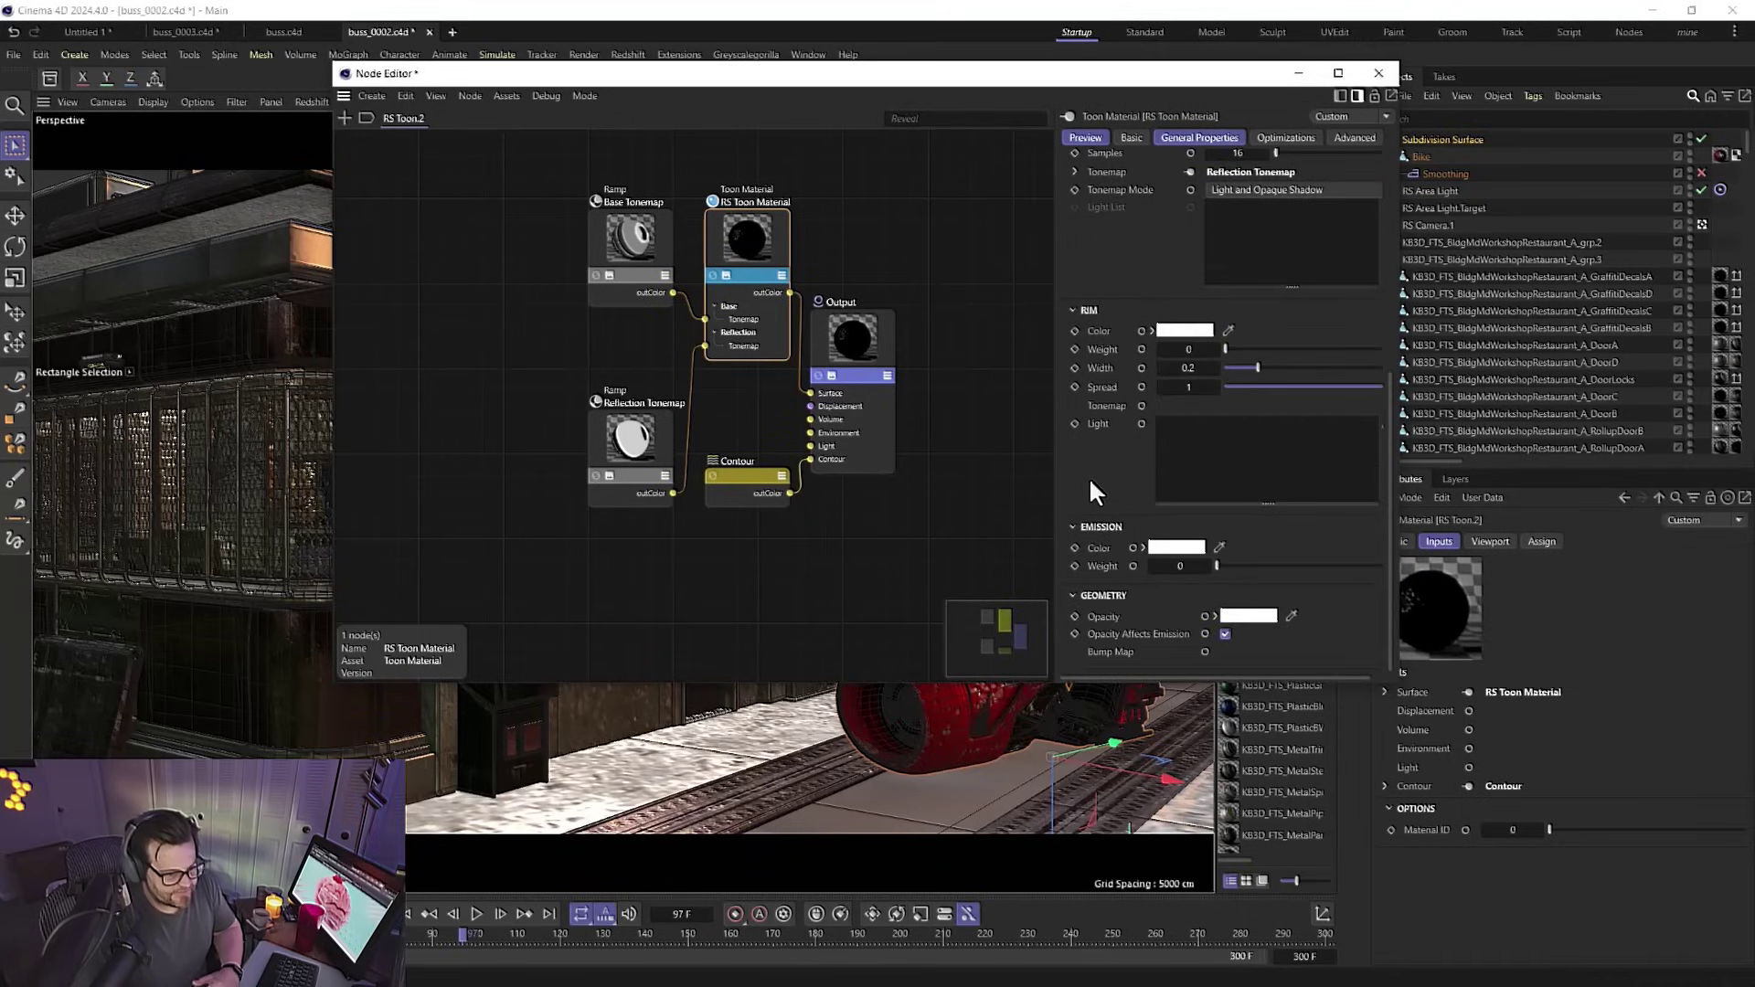
click(1227, 619)
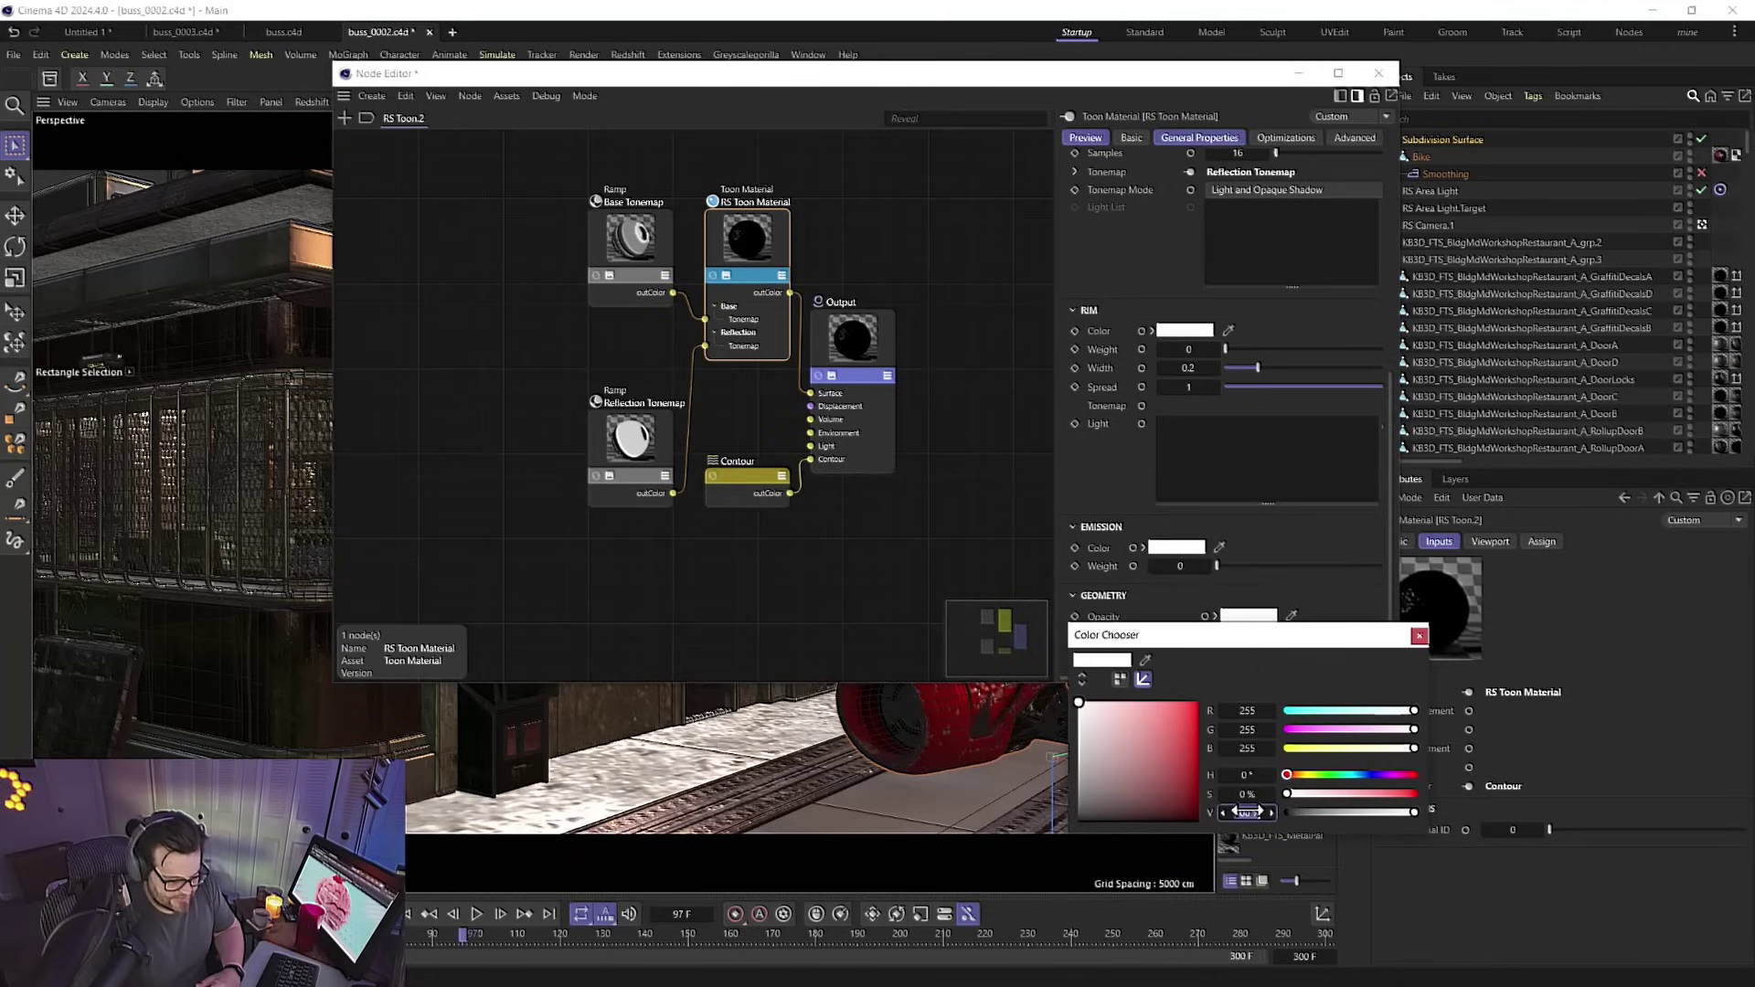
text(85)
key(Return)
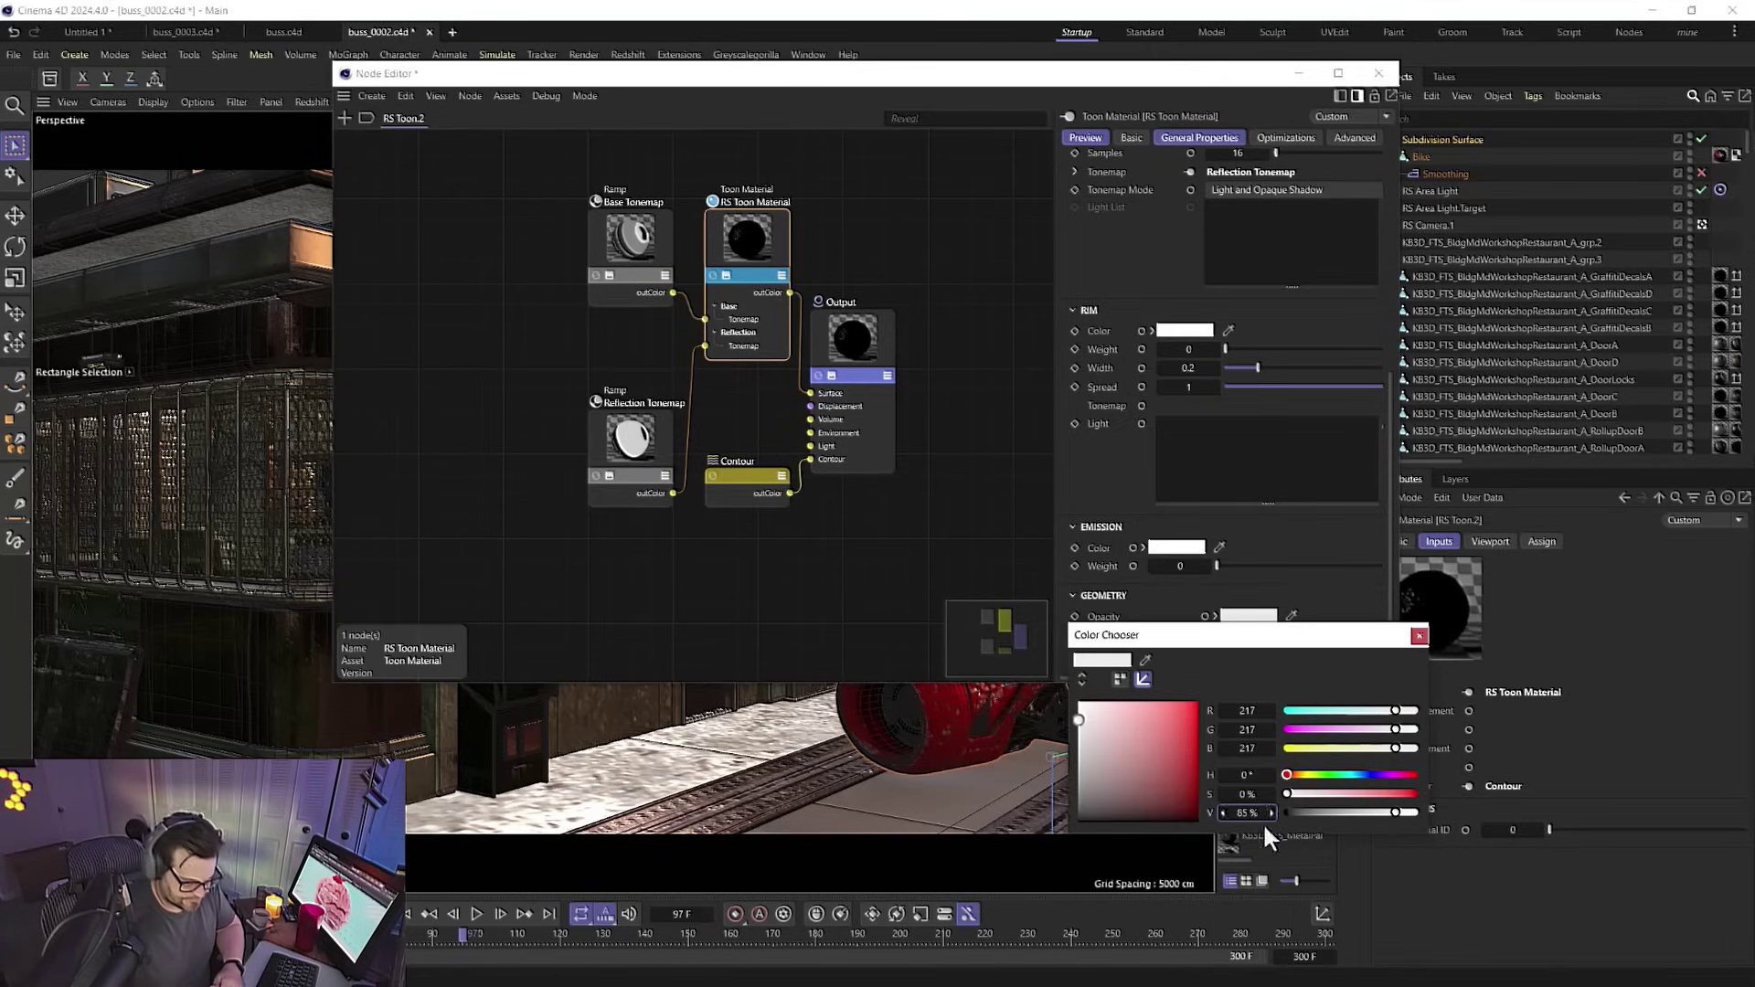
drag(1362, 628, 838, 420)
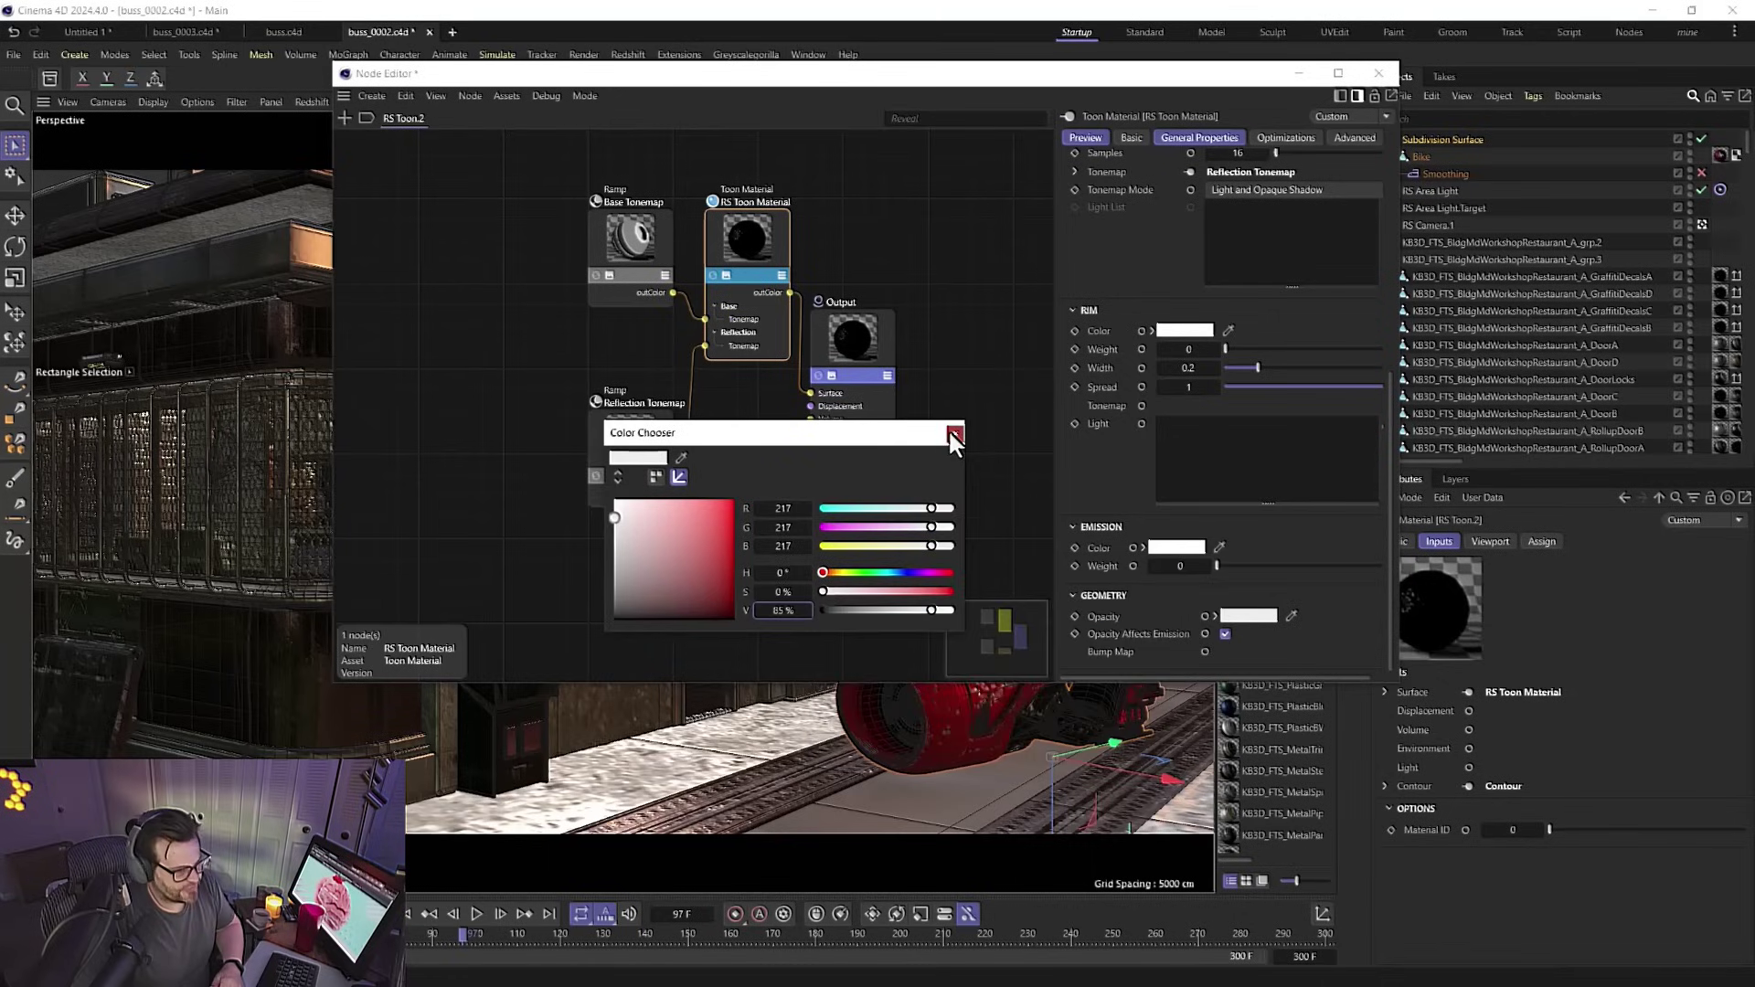
click(947, 432)
click(1250, 616)
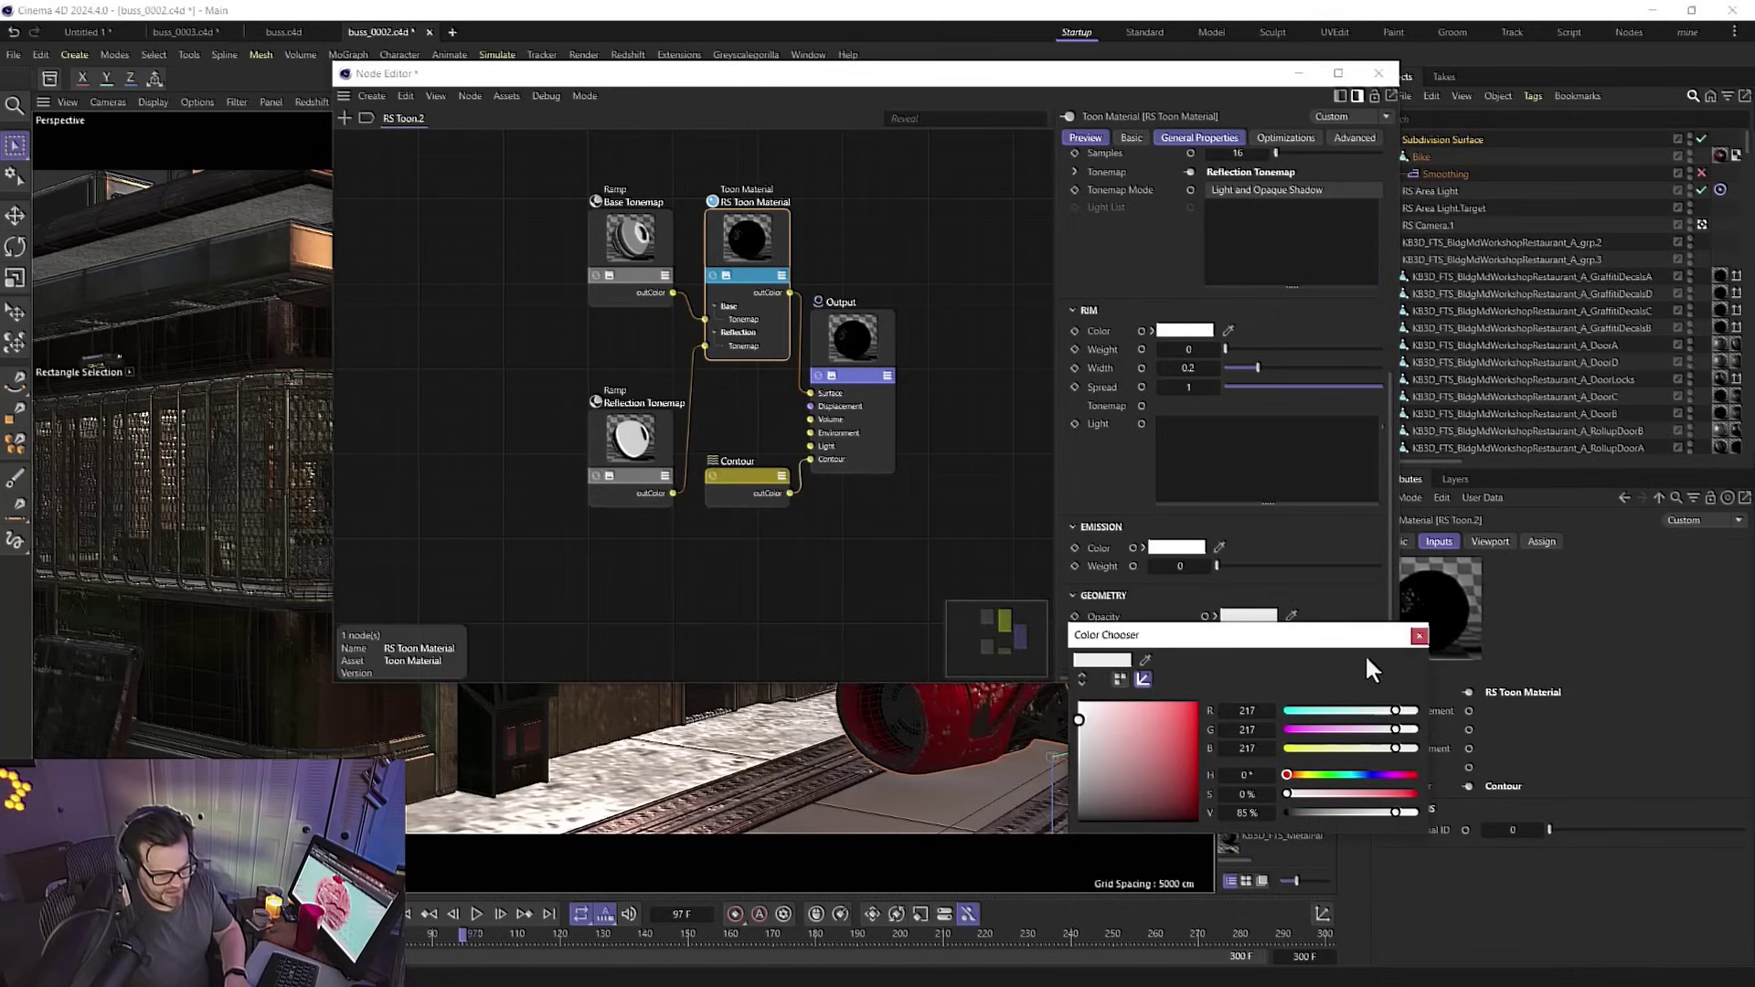
click(1419, 632)
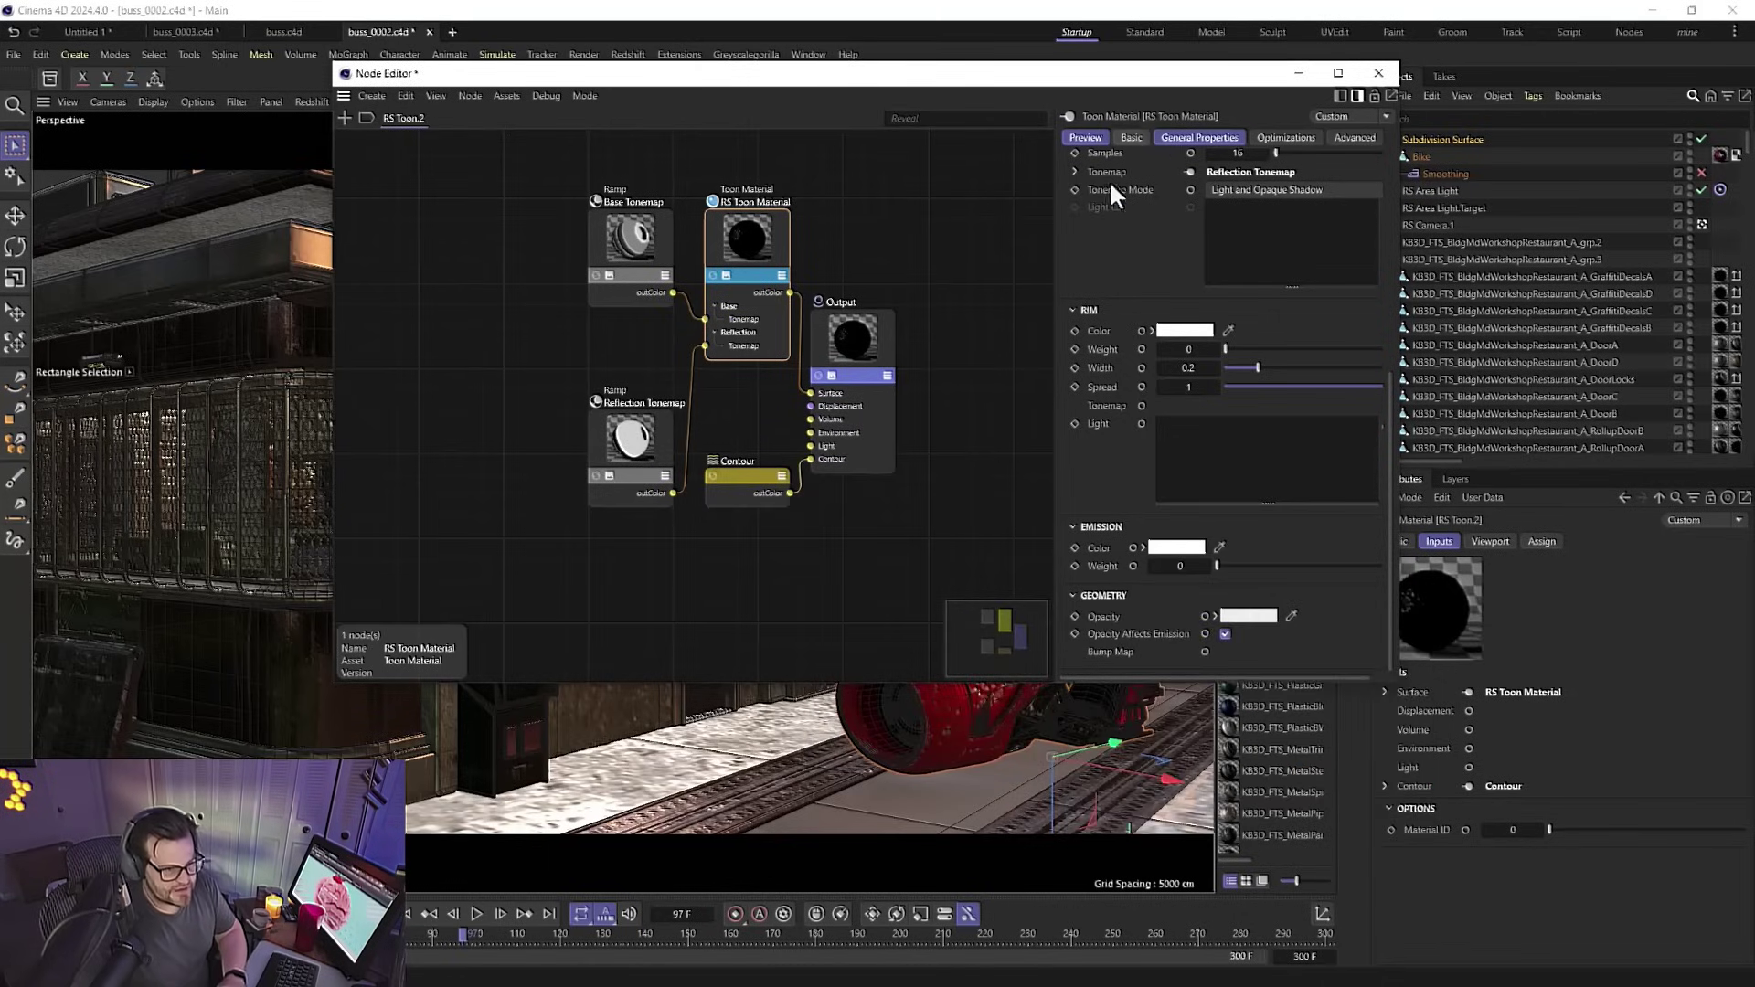
click(1378, 73)
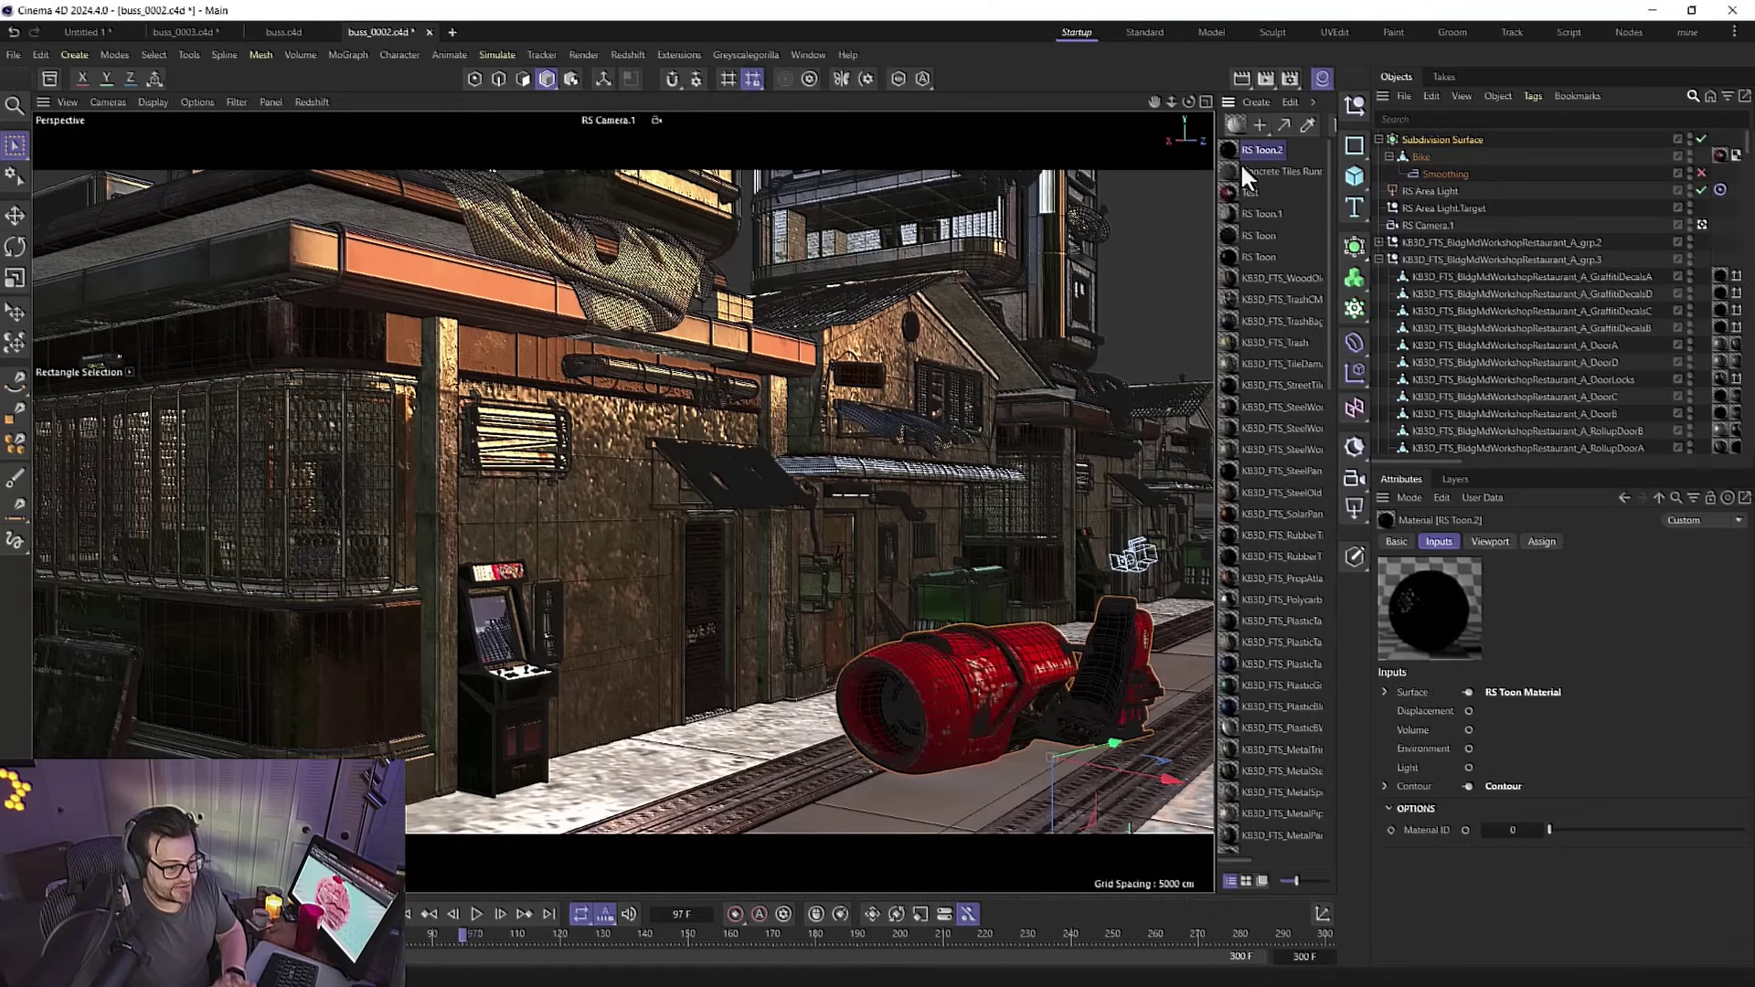
Apply RS Toon.2 to every scene object except the lights, light target, cameras, their Null, RS Environment and Turbulence
click(1379, 260)
click(1417, 241)
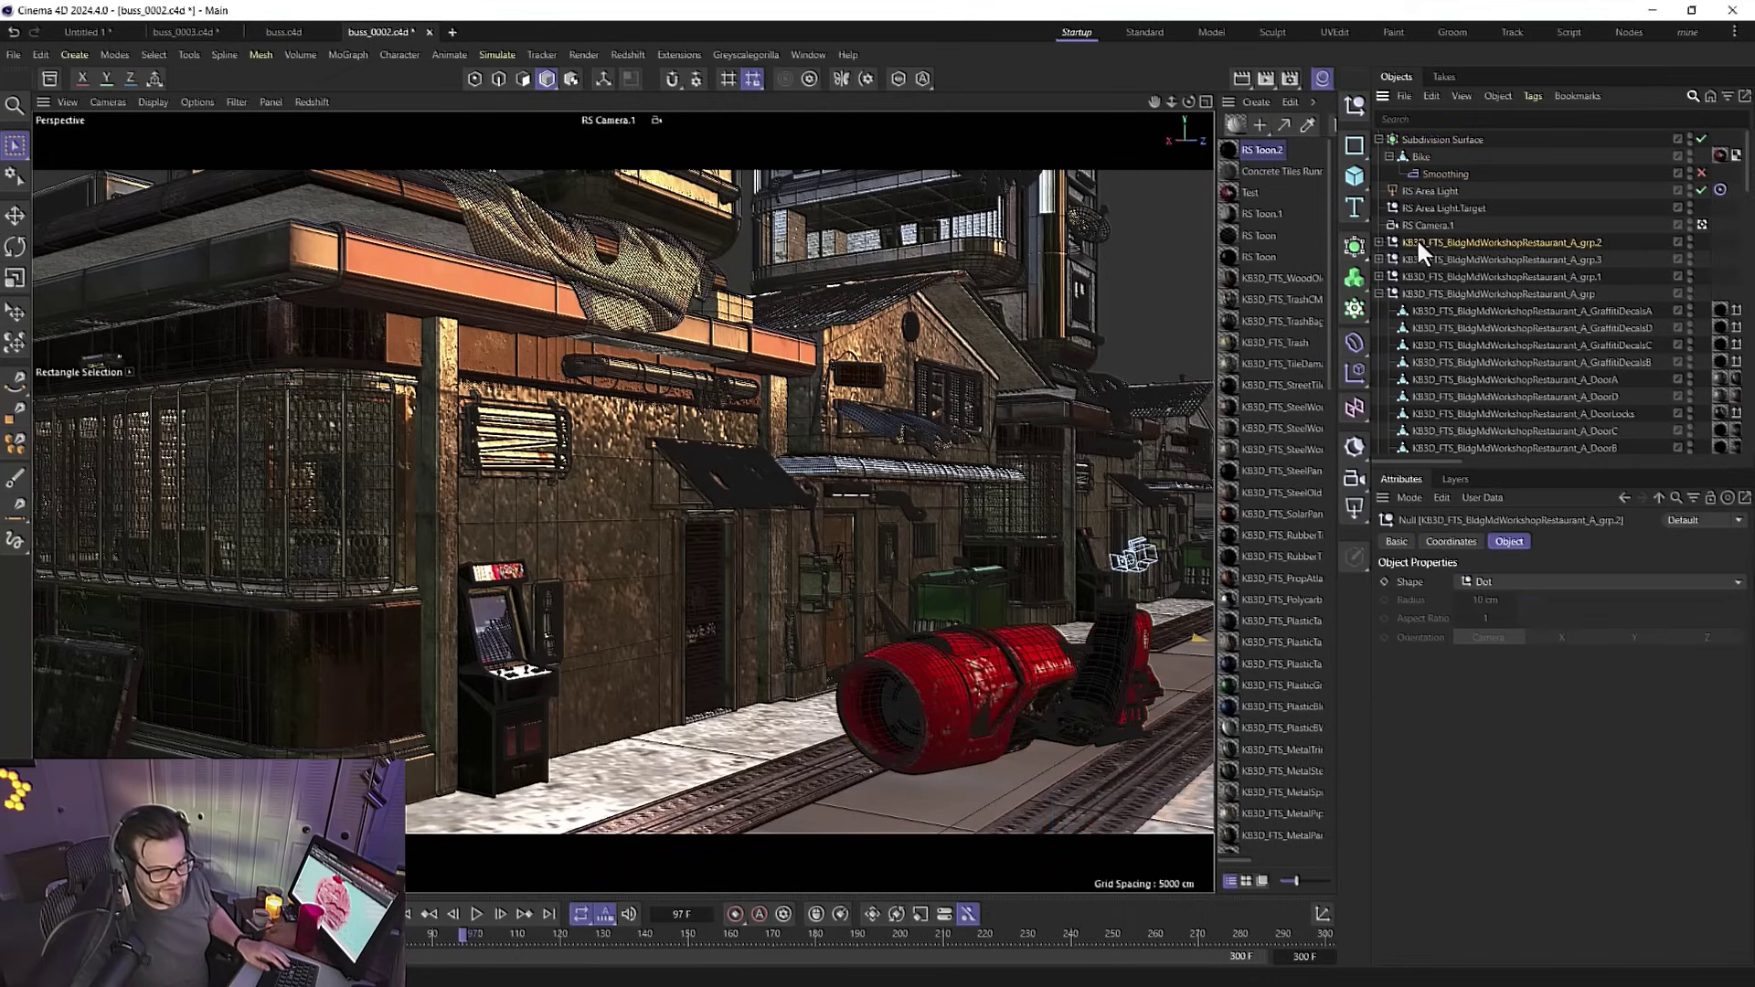
key(ctrl+a)
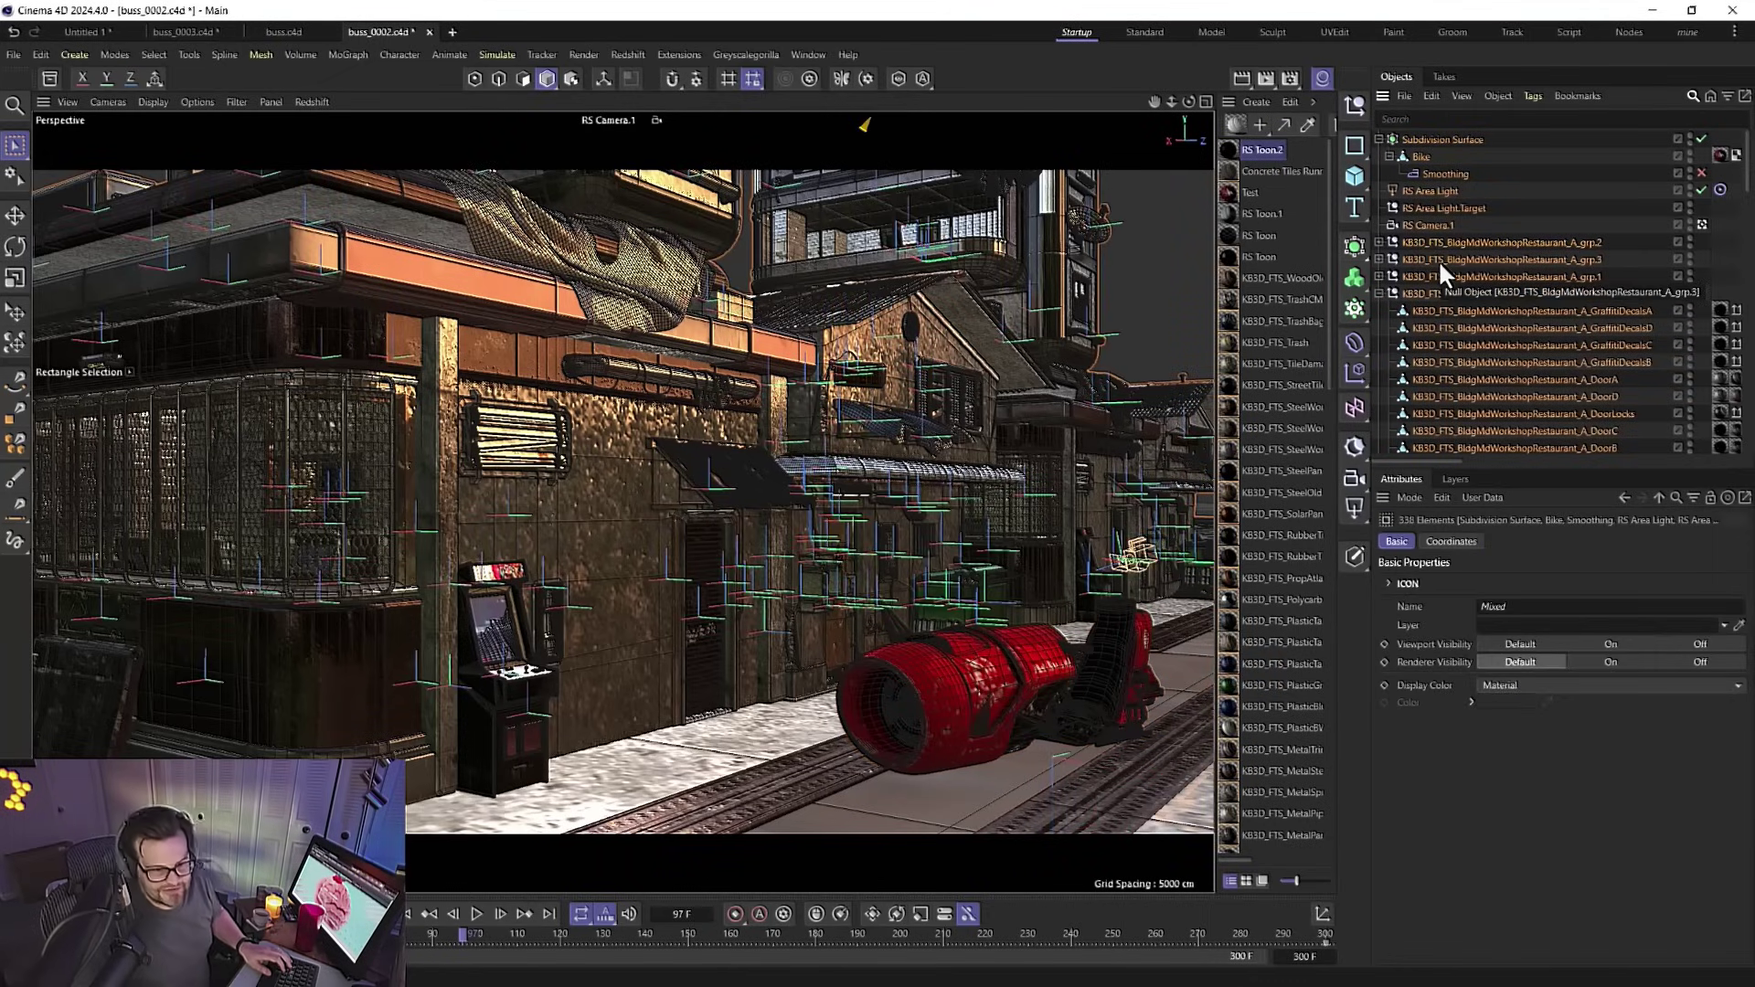
click(1380, 294)
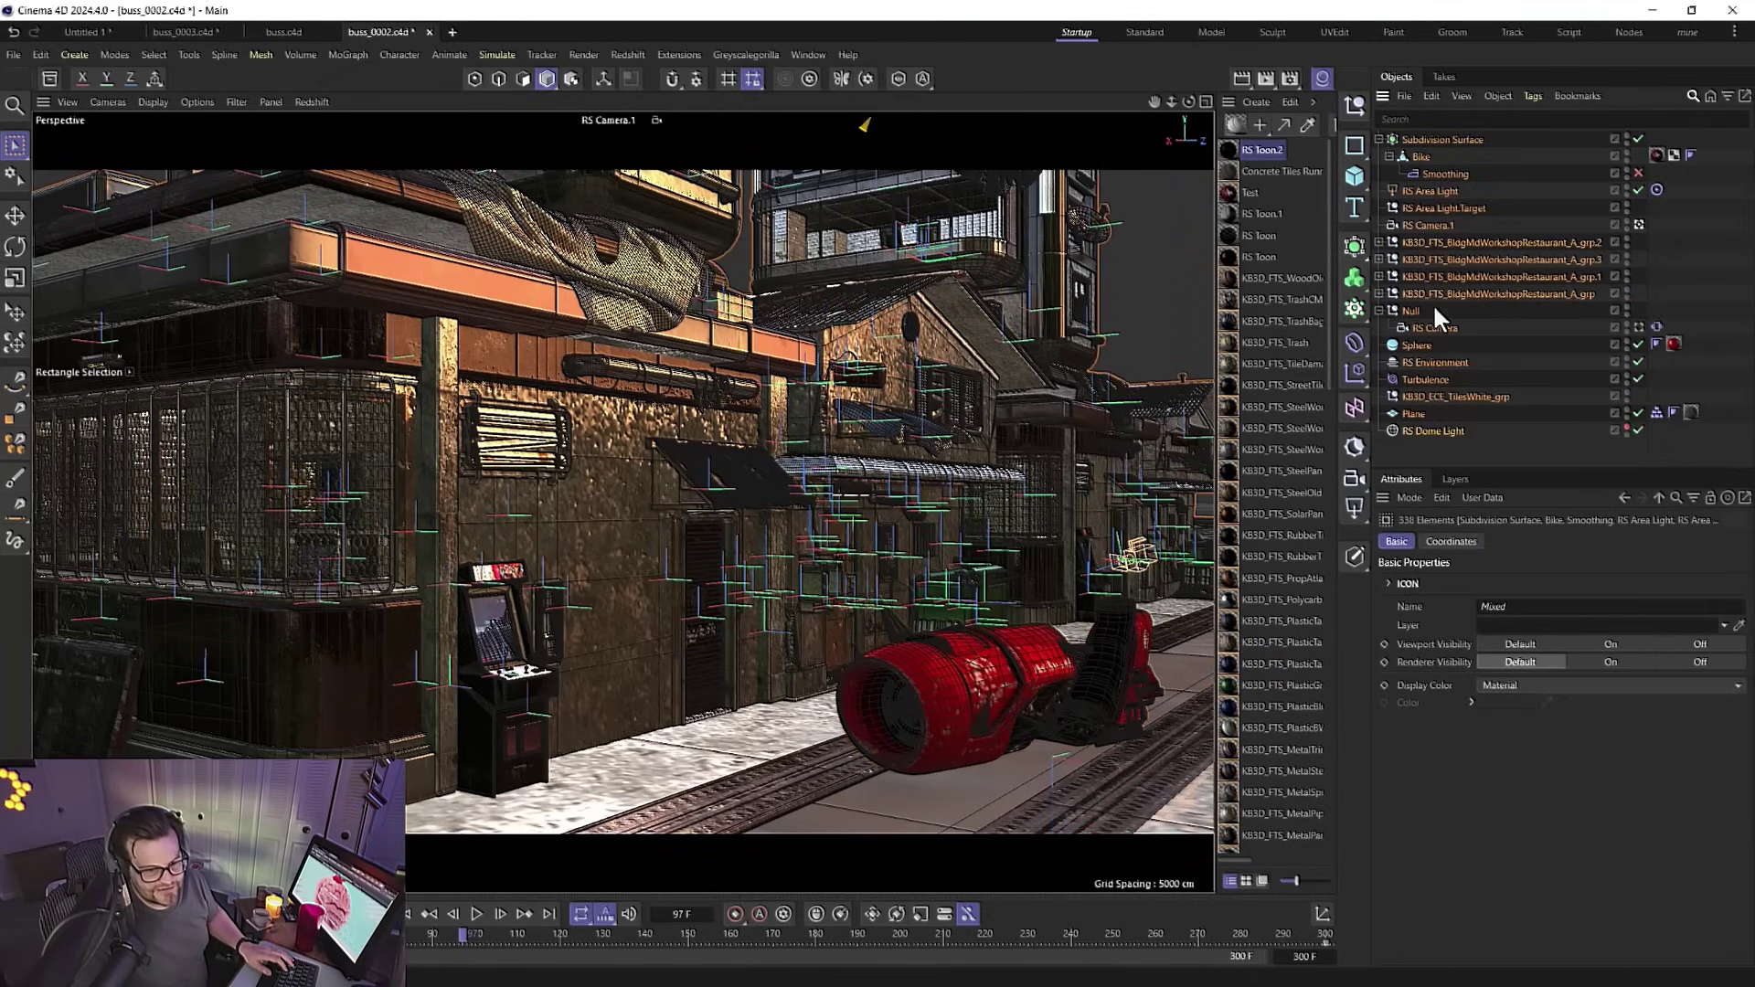
ctrl+click(1437, 363)
ctrl+click(1435, 380)
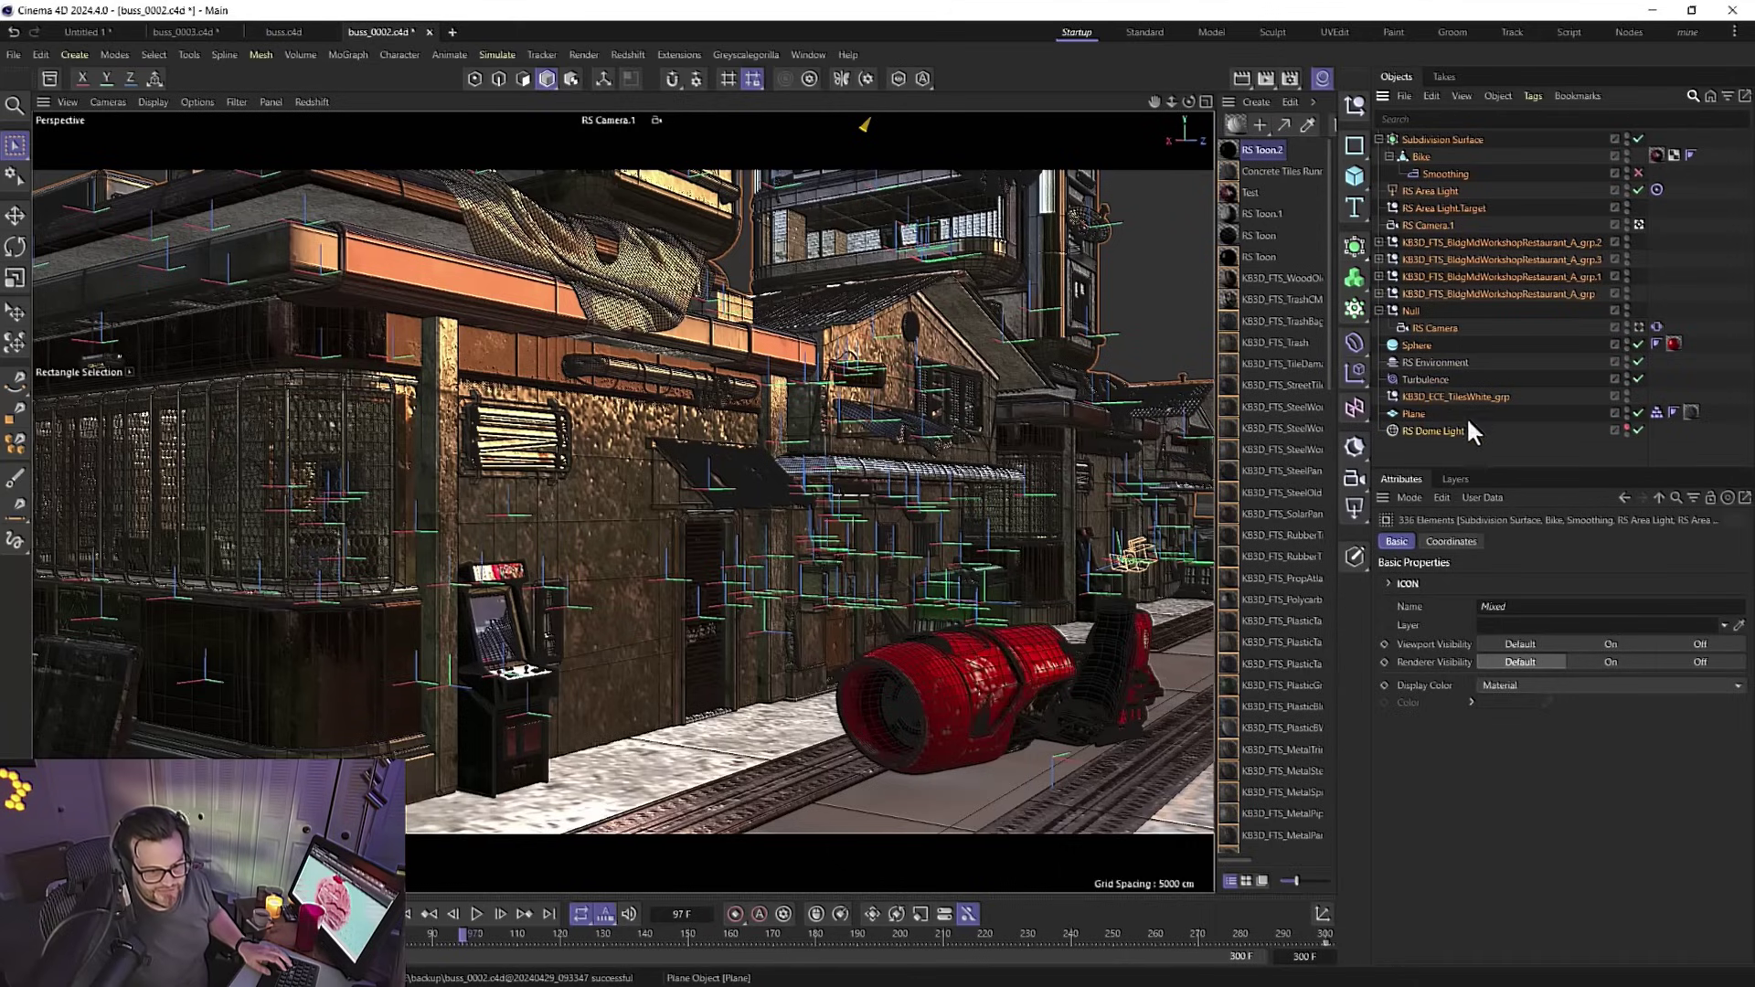
ctrl+click(1434, 430)
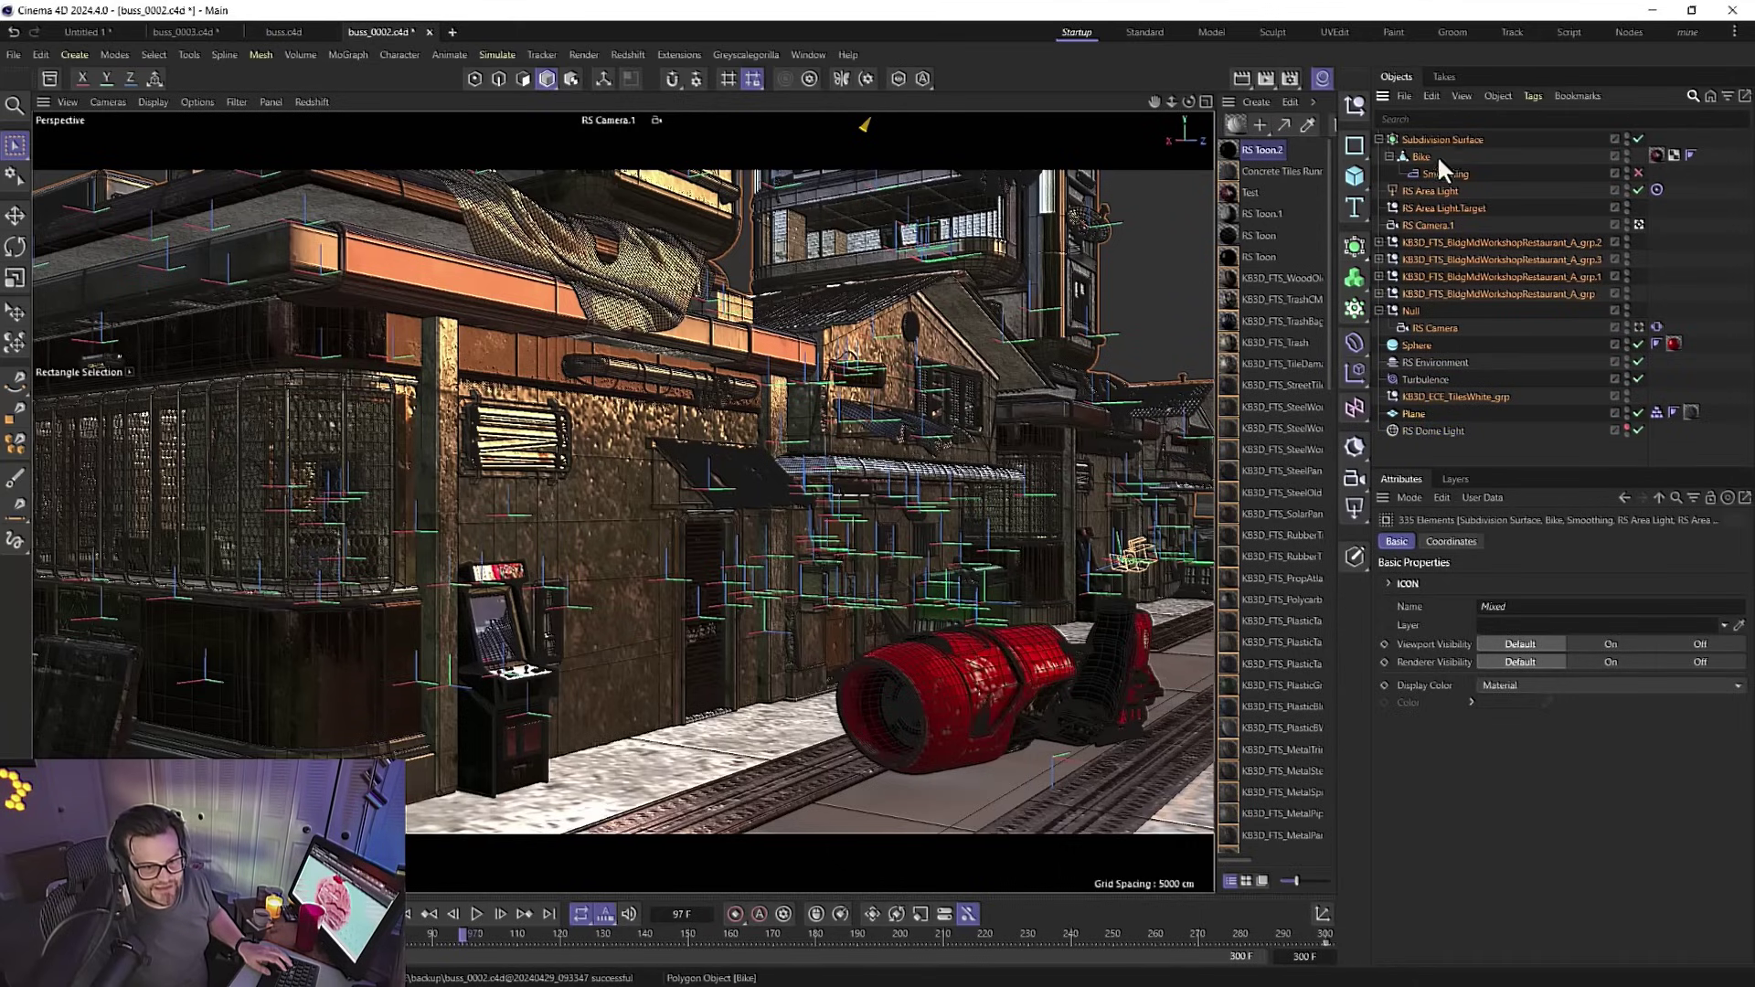
ctrl+click(1428, 190)
ctrl+click(1428, 208)
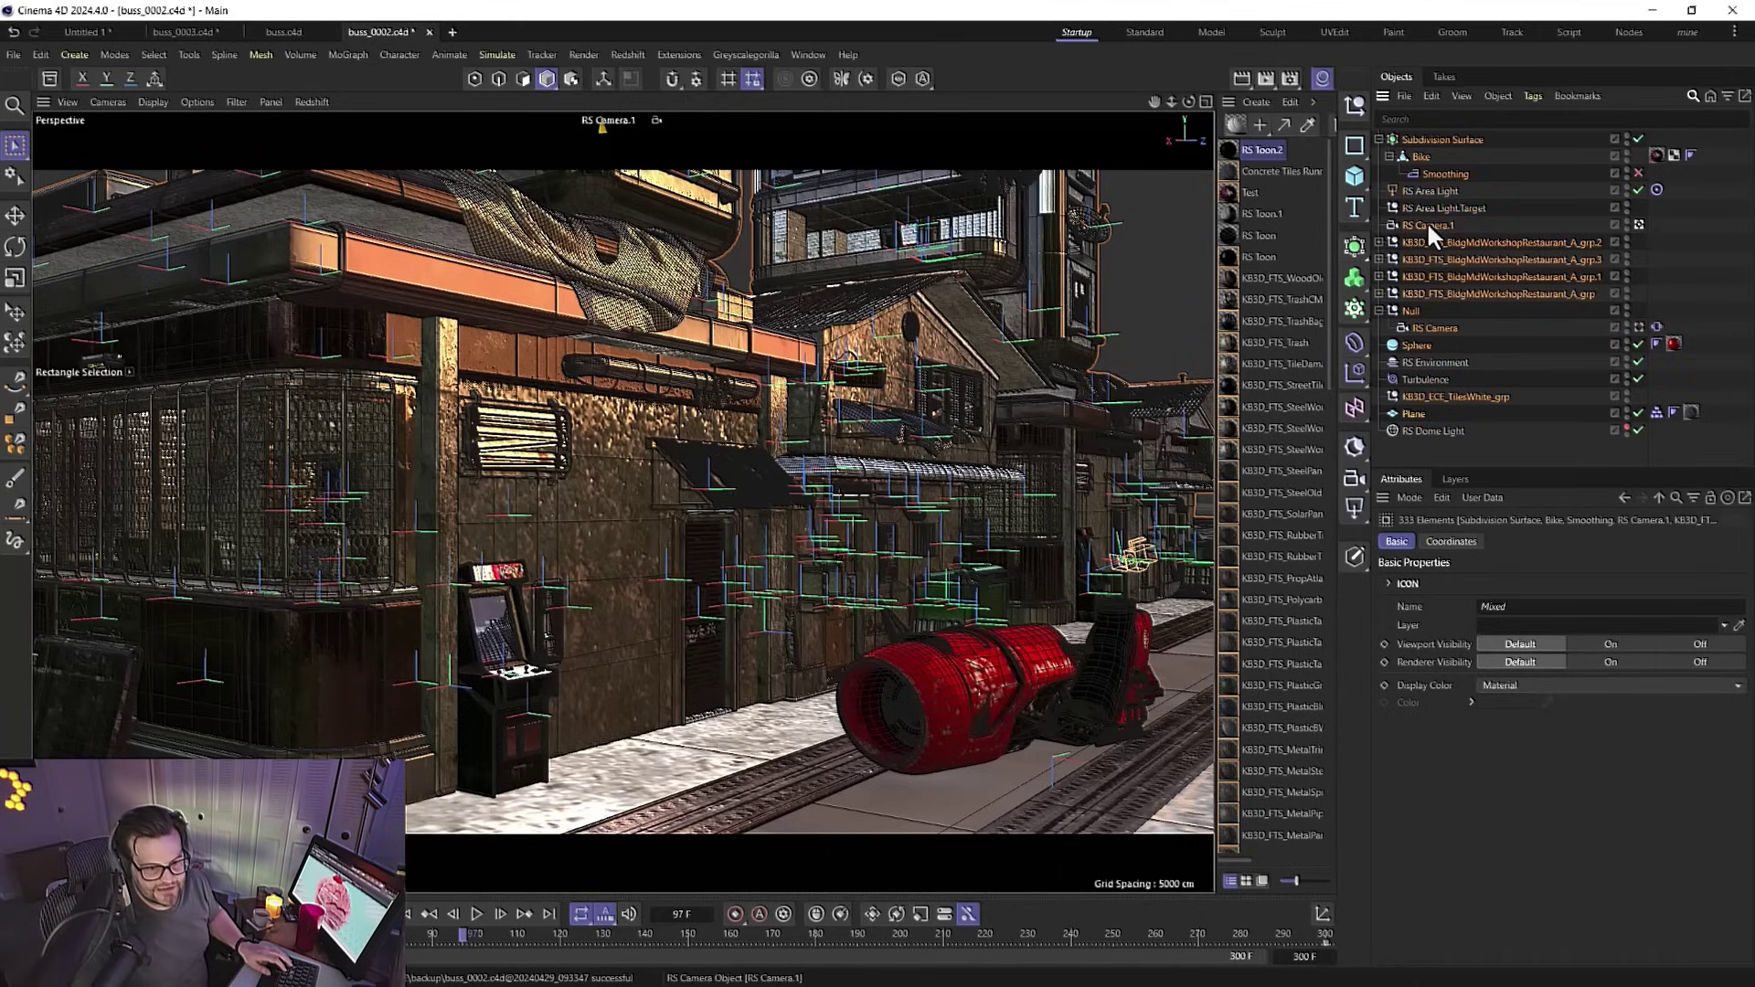
ctrl+click(1426, 223)
ctrl+click(1410, 311)
ctrl+click(1426, 328)
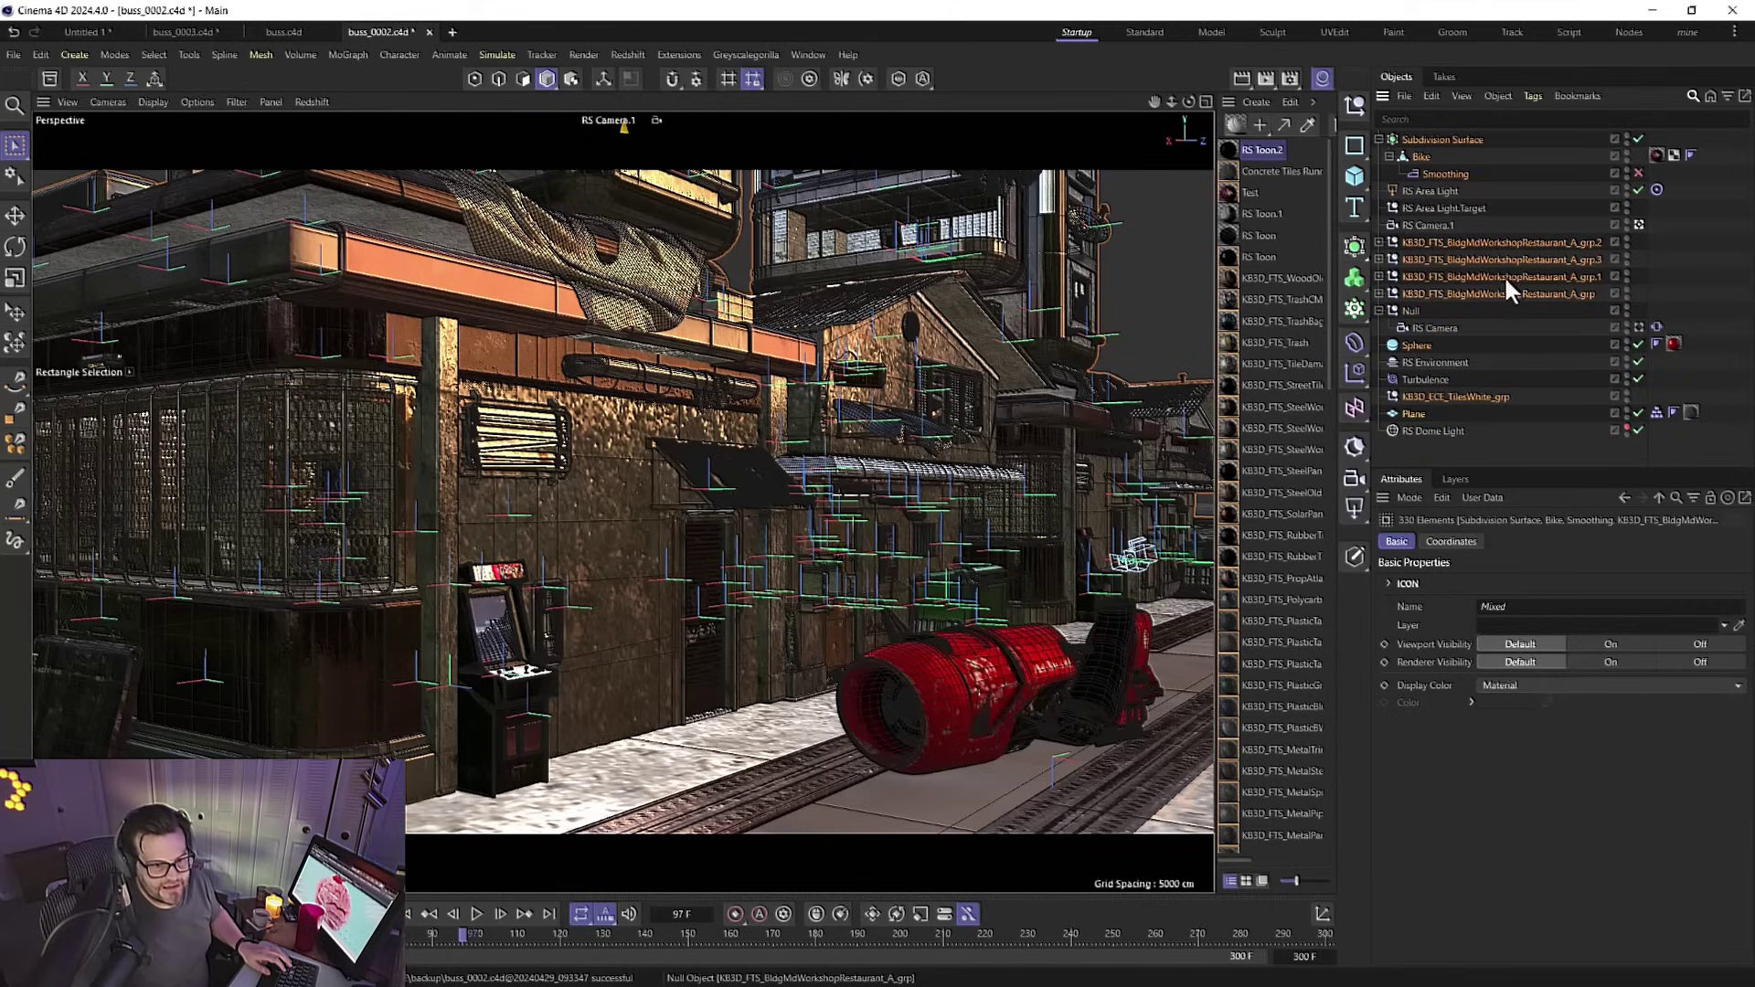
right_click(1231, 155)
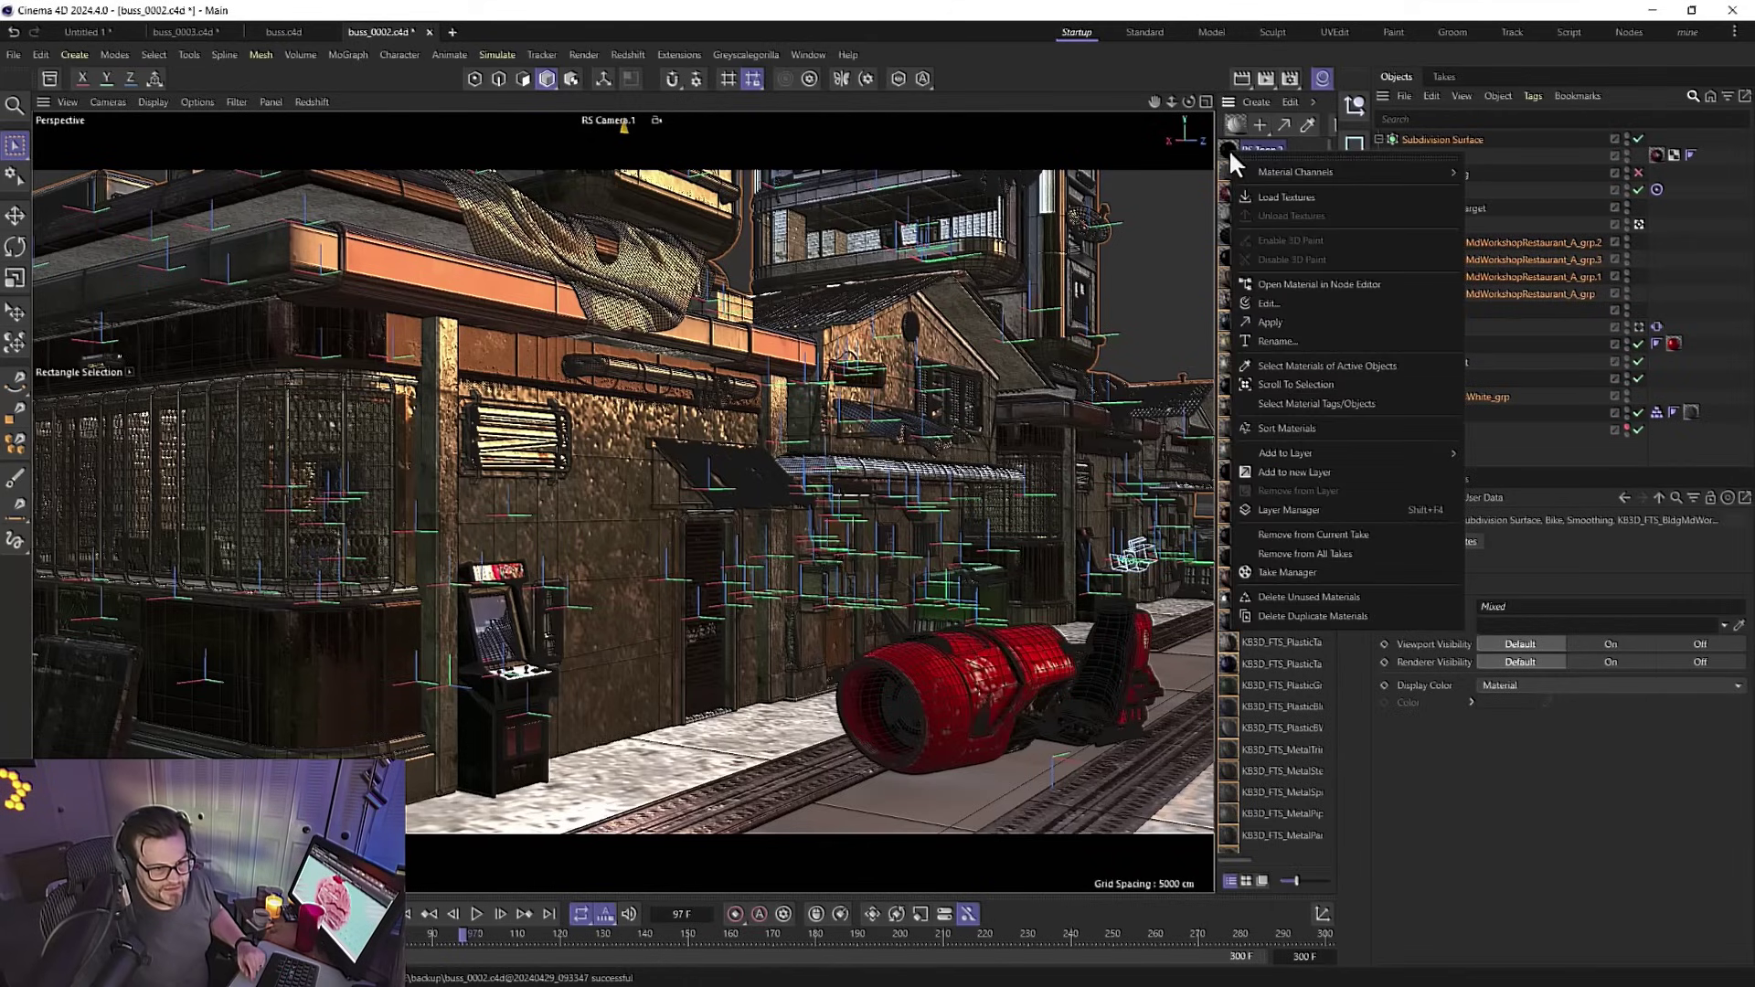
click(1262, 325)
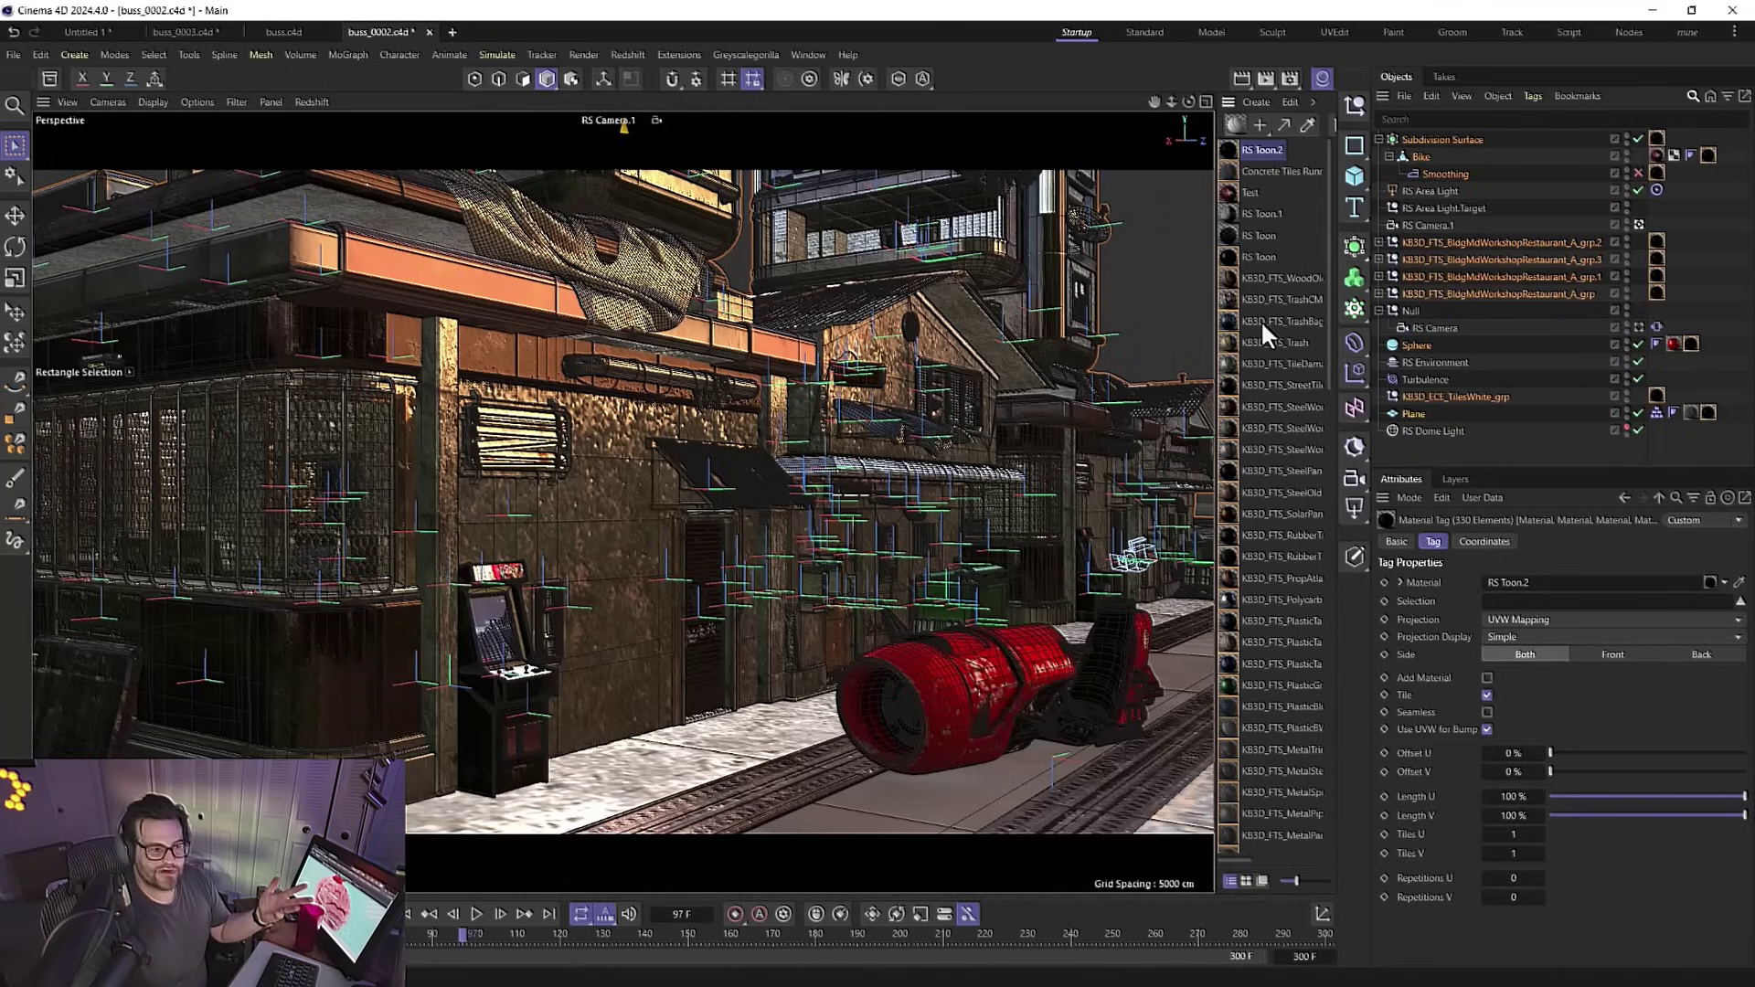
Render the scene with the applied toon material in the Redshift RenderView, keeping the object list accessible beside it
click(640, 55)
click(655, 194)
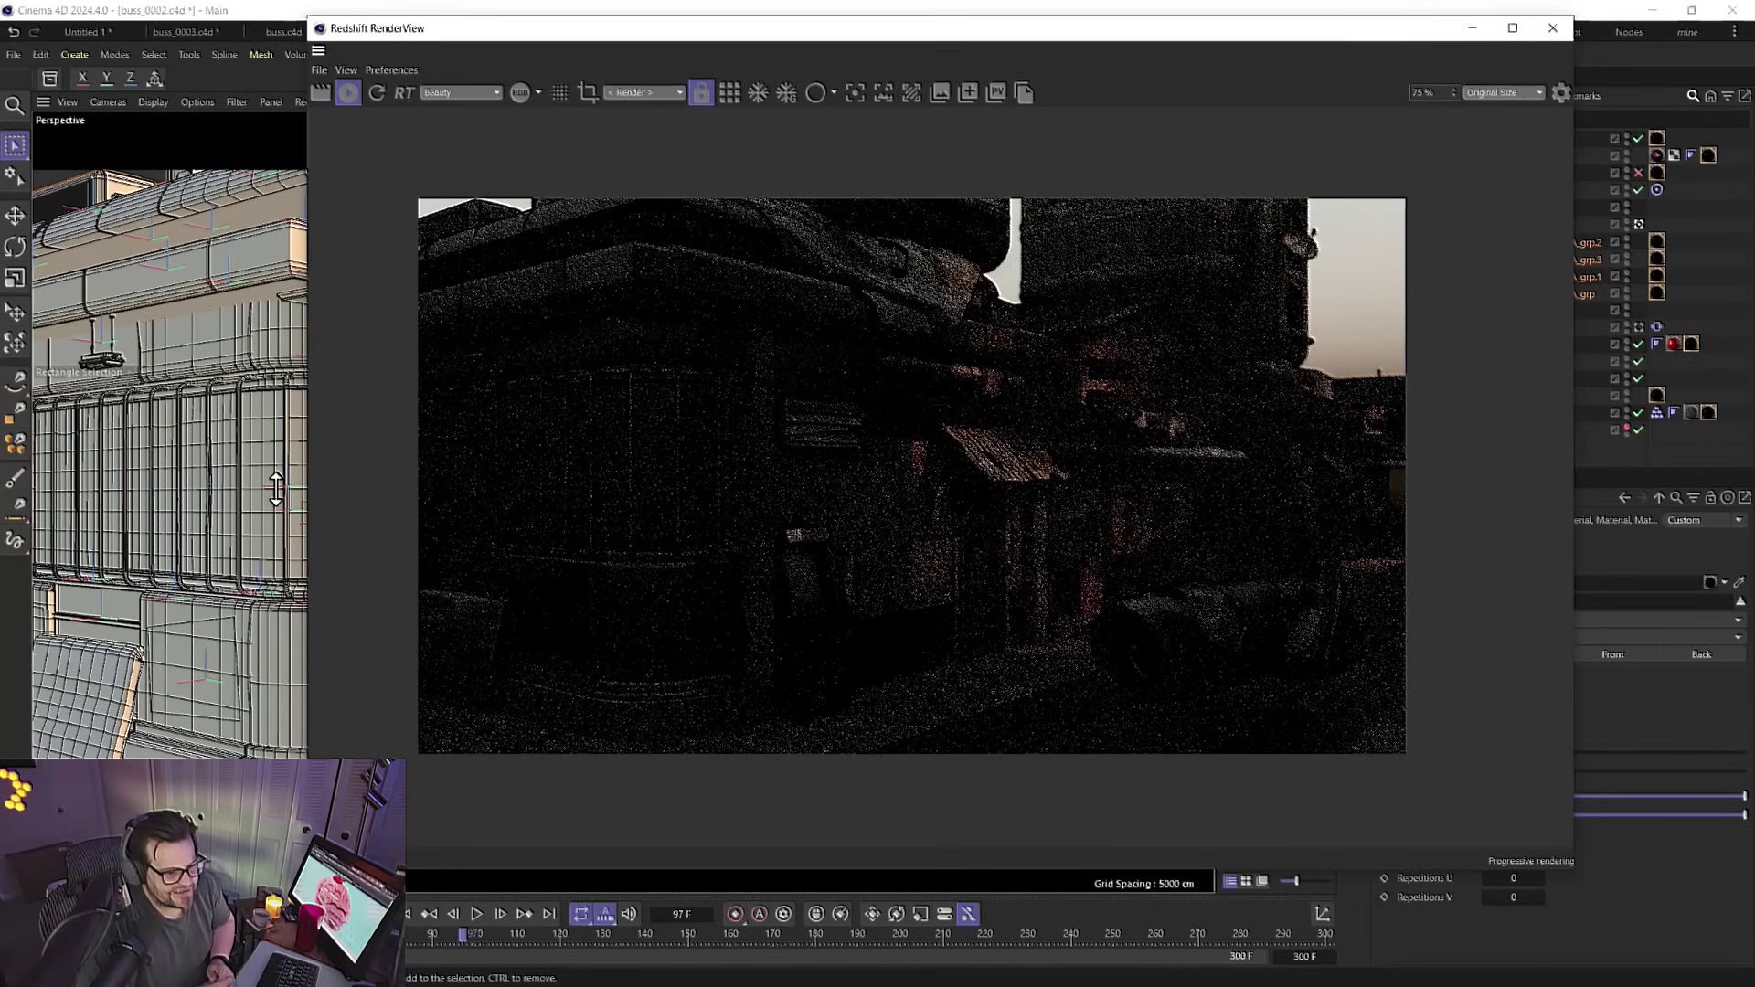
drag(880, 38, 609, 39)
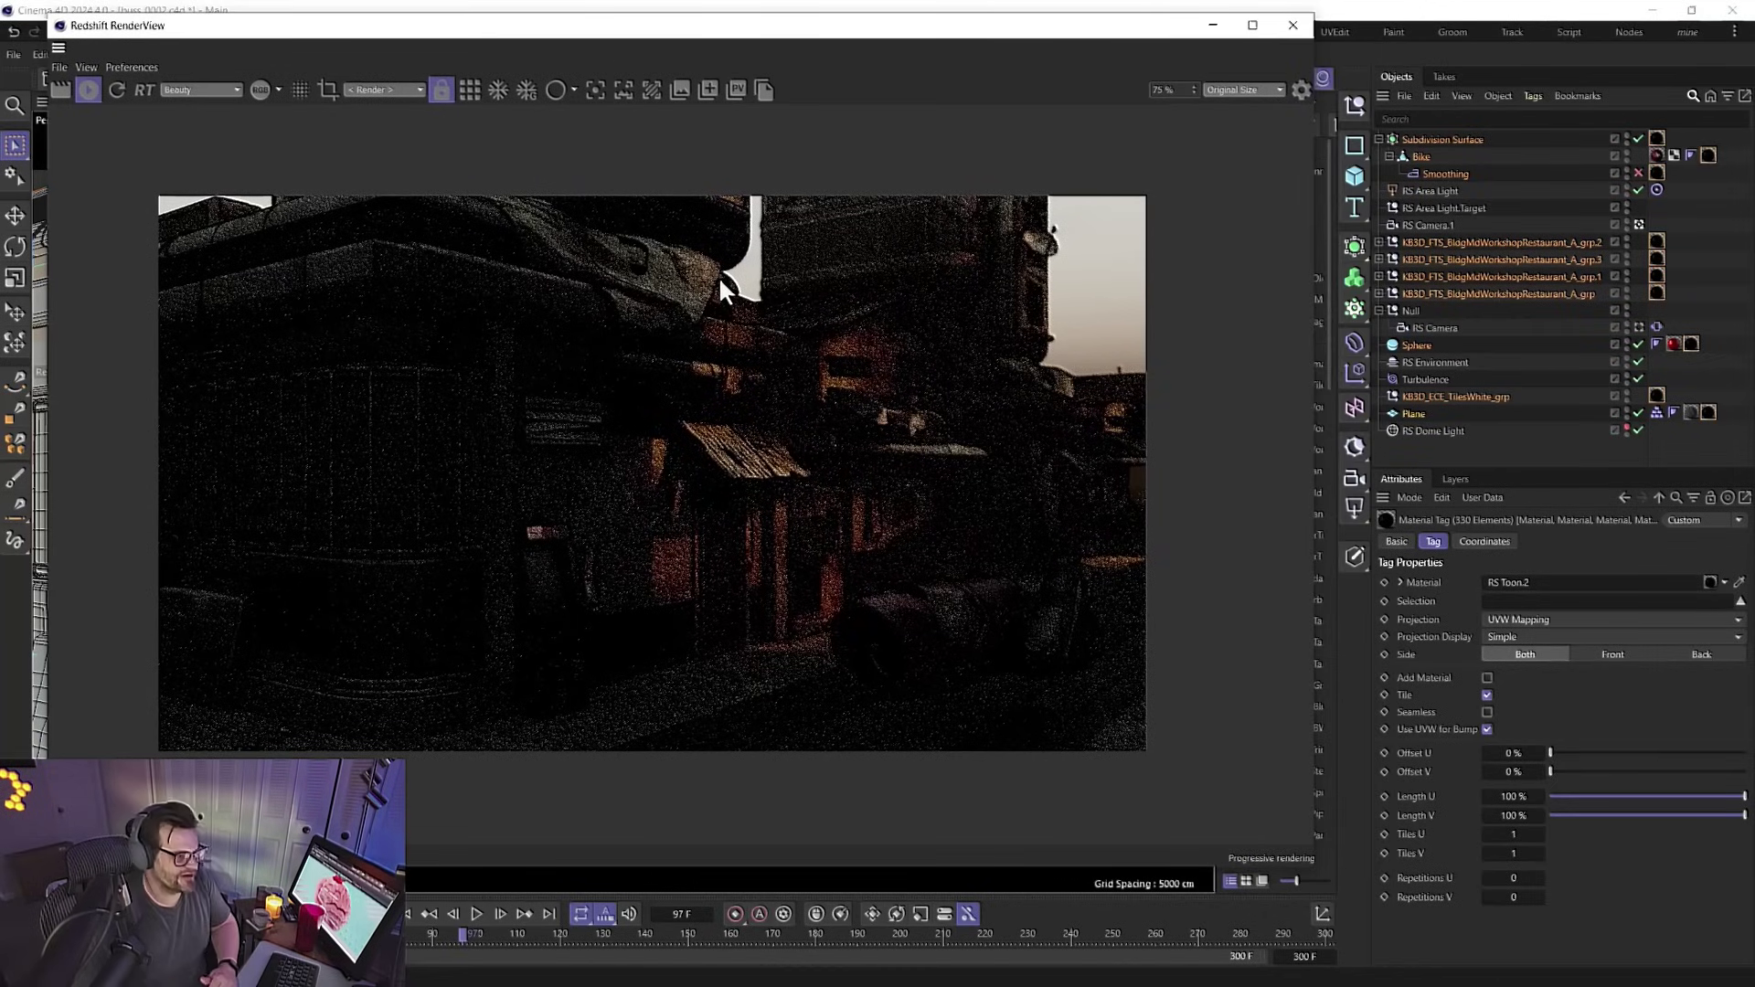
Raise the optical exposure of RS Camera.1 to 0 EV
click(1415, 227)
click(1555, 539)
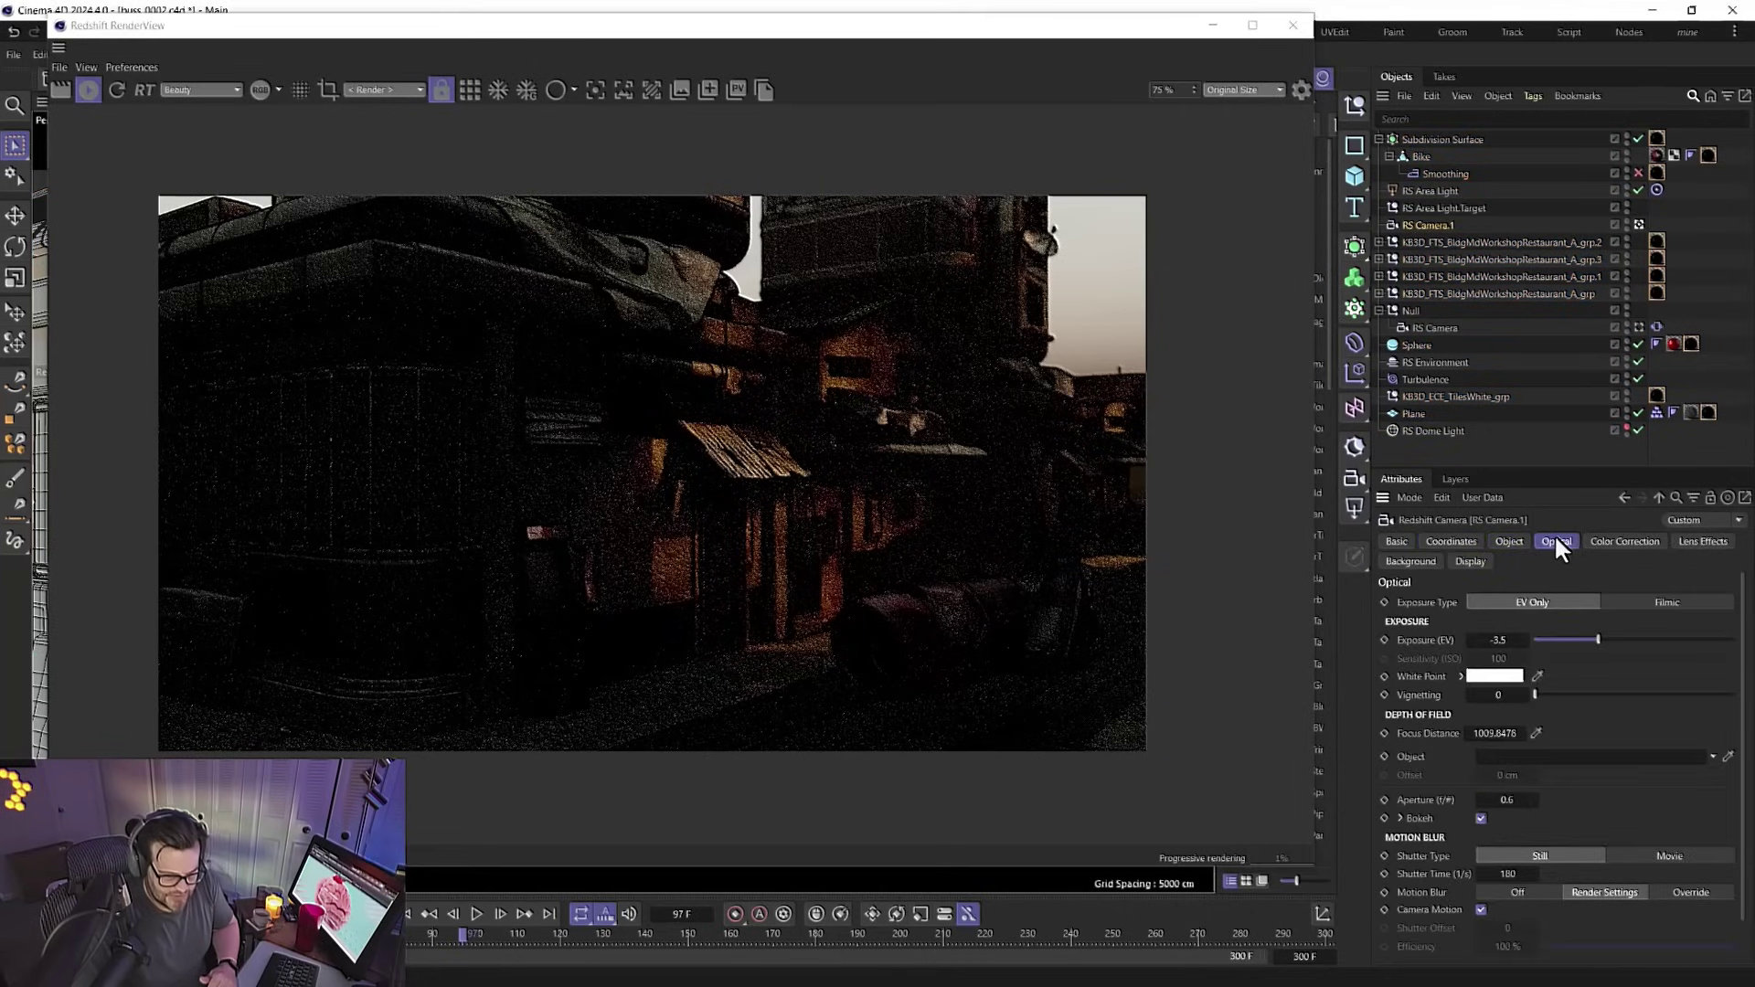
drag(1603, 638, 1634, 633)
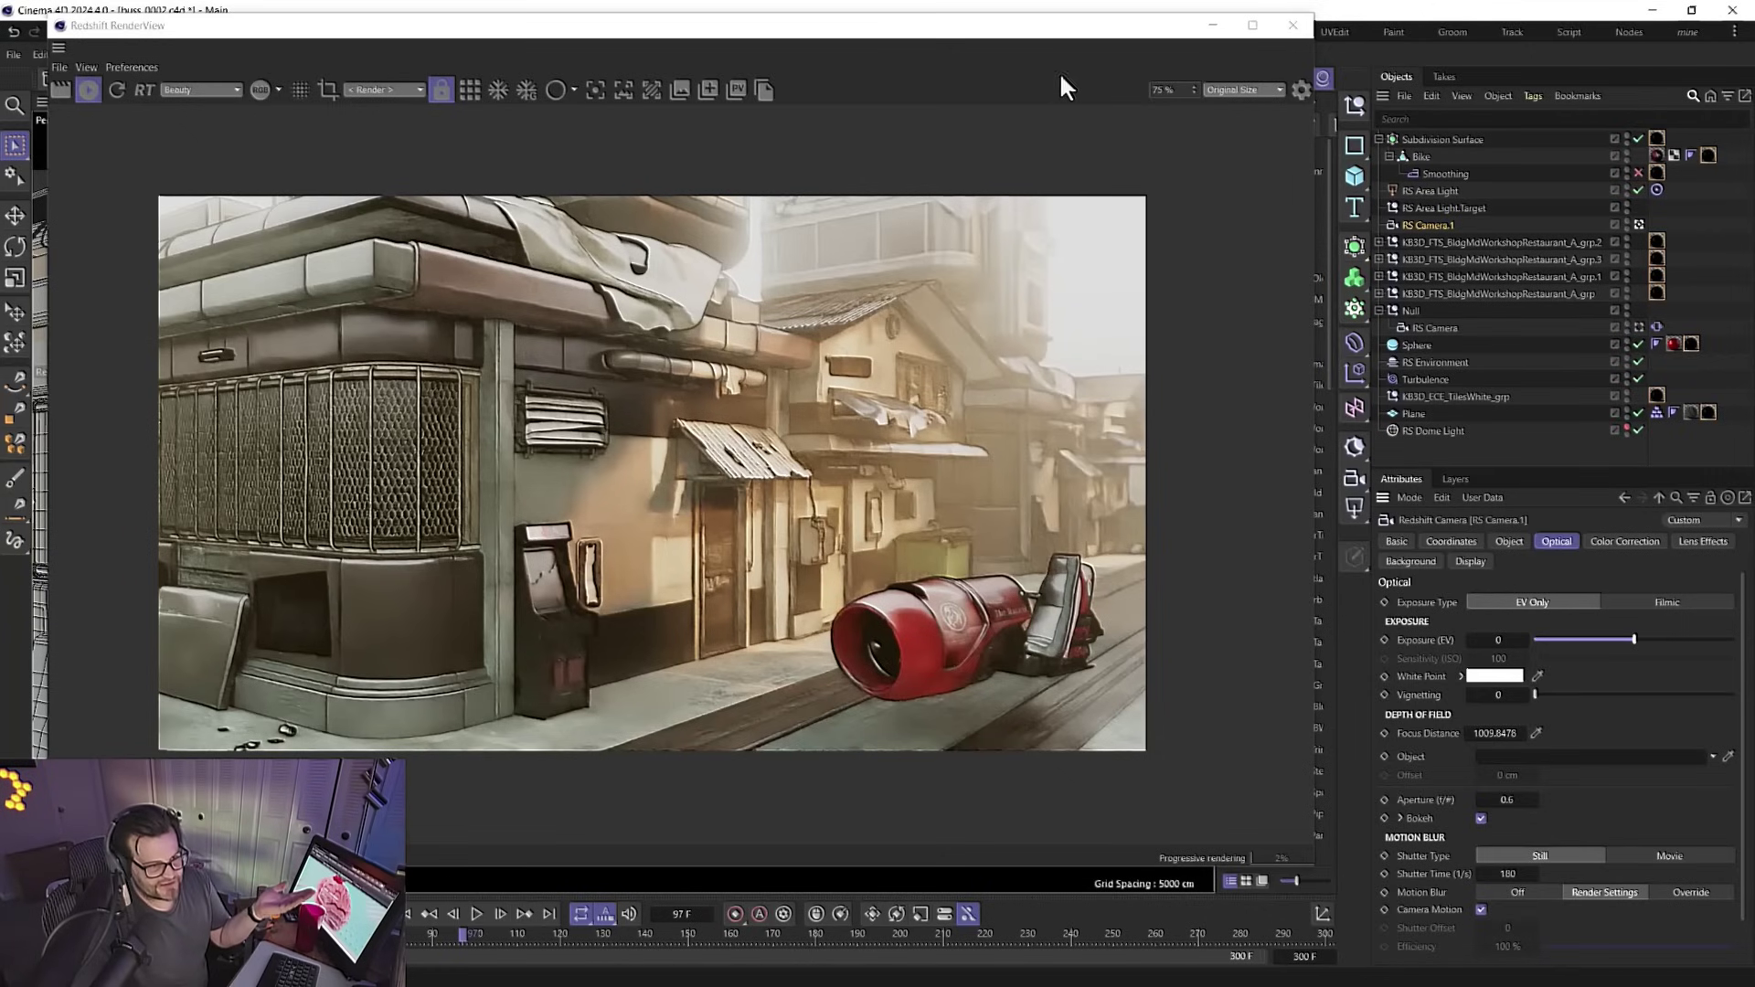
Examine the external and internal settings of RS Toon.2's Contour node alongside the render, then close the Node Editor
drag(1060, 25, 807, 35)
double_click(1223, 147)
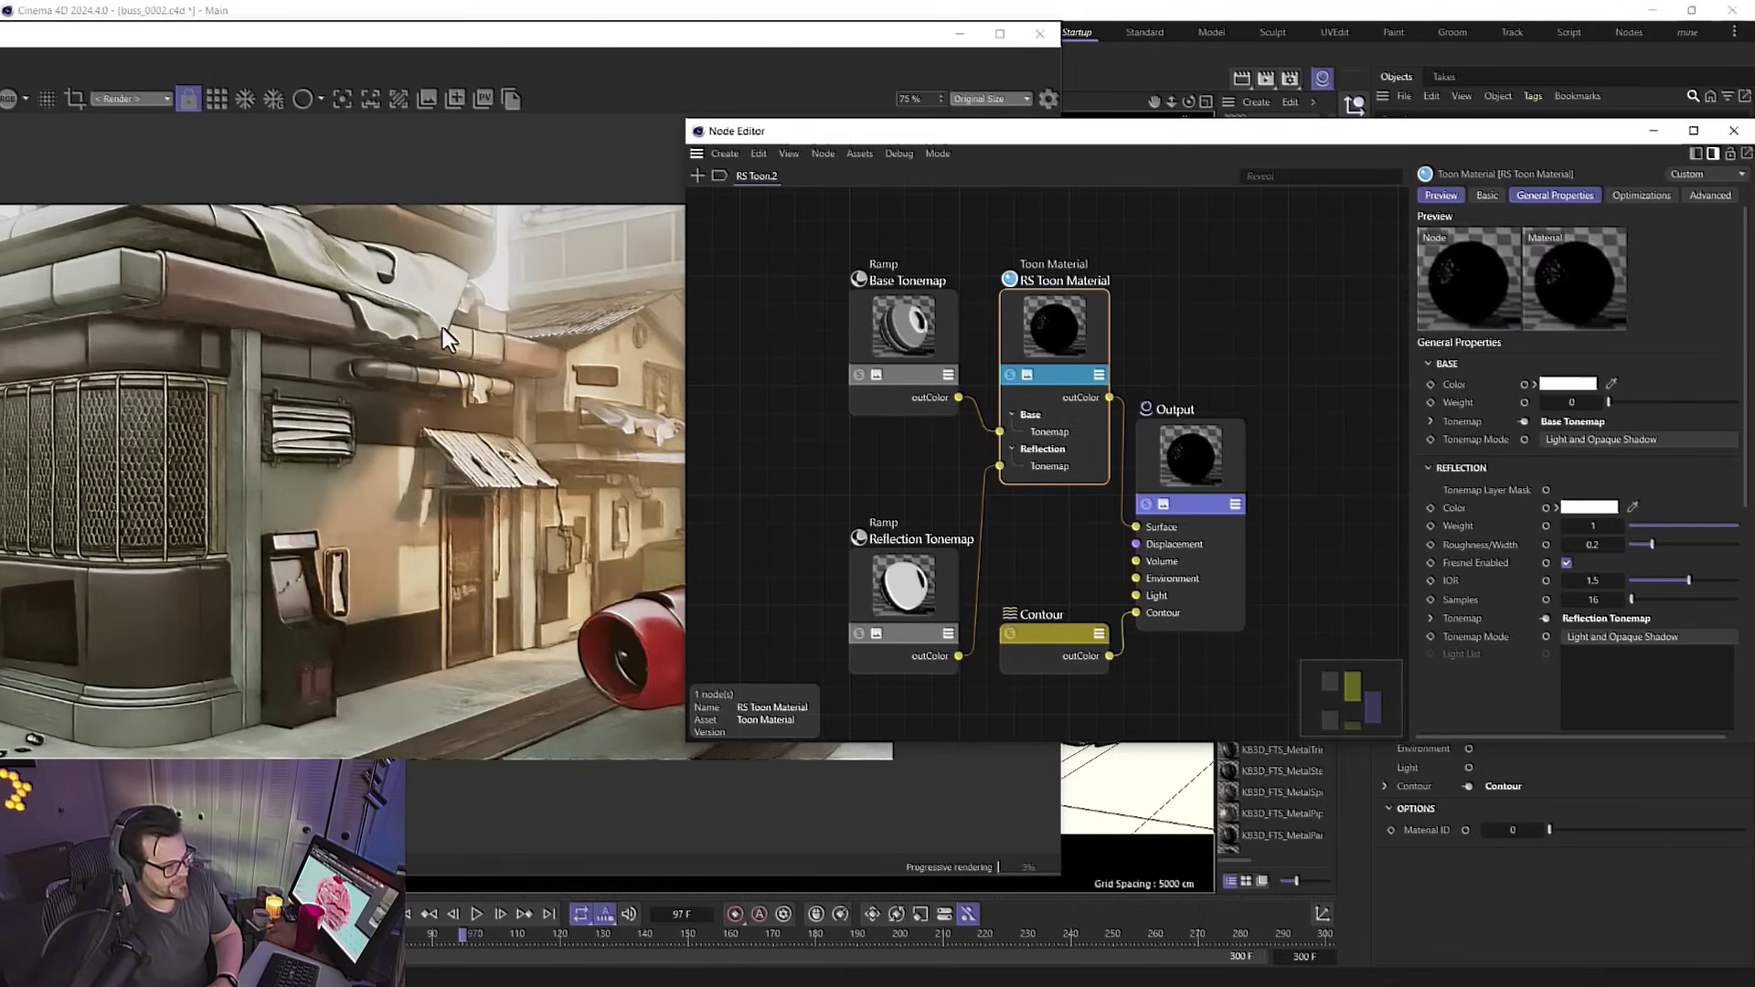
drag(1293, 131, 984, 293)
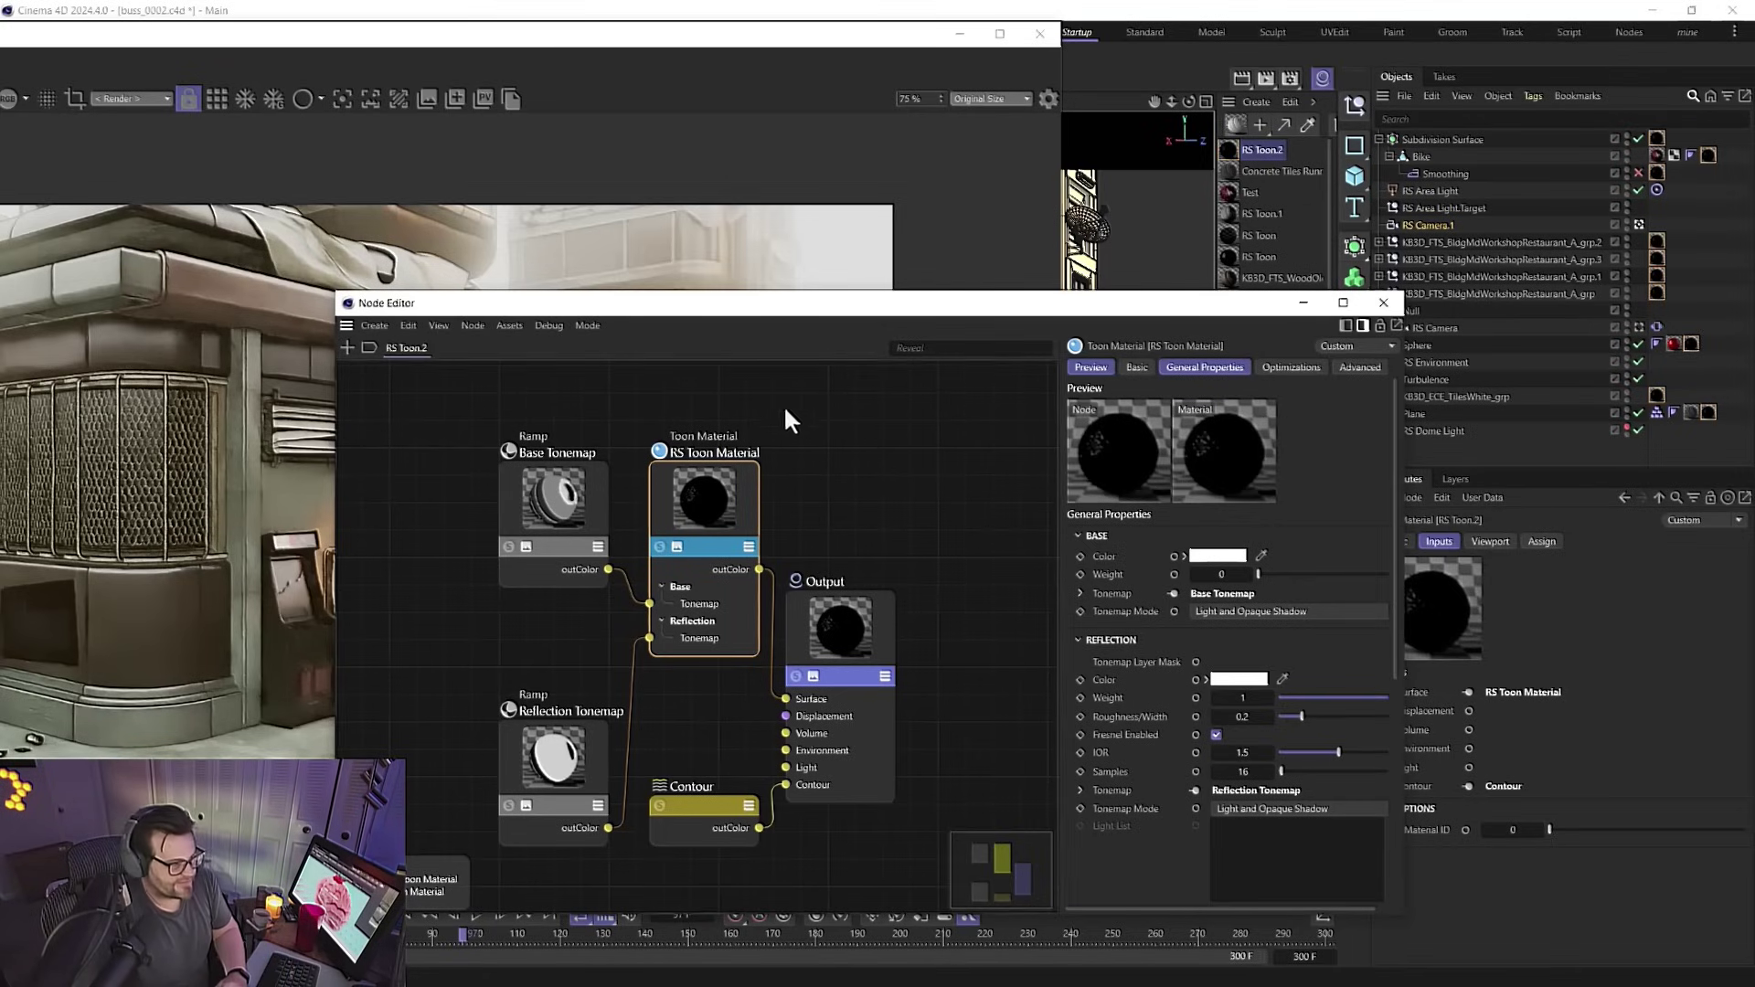
drag(627, 301, 572, 192)
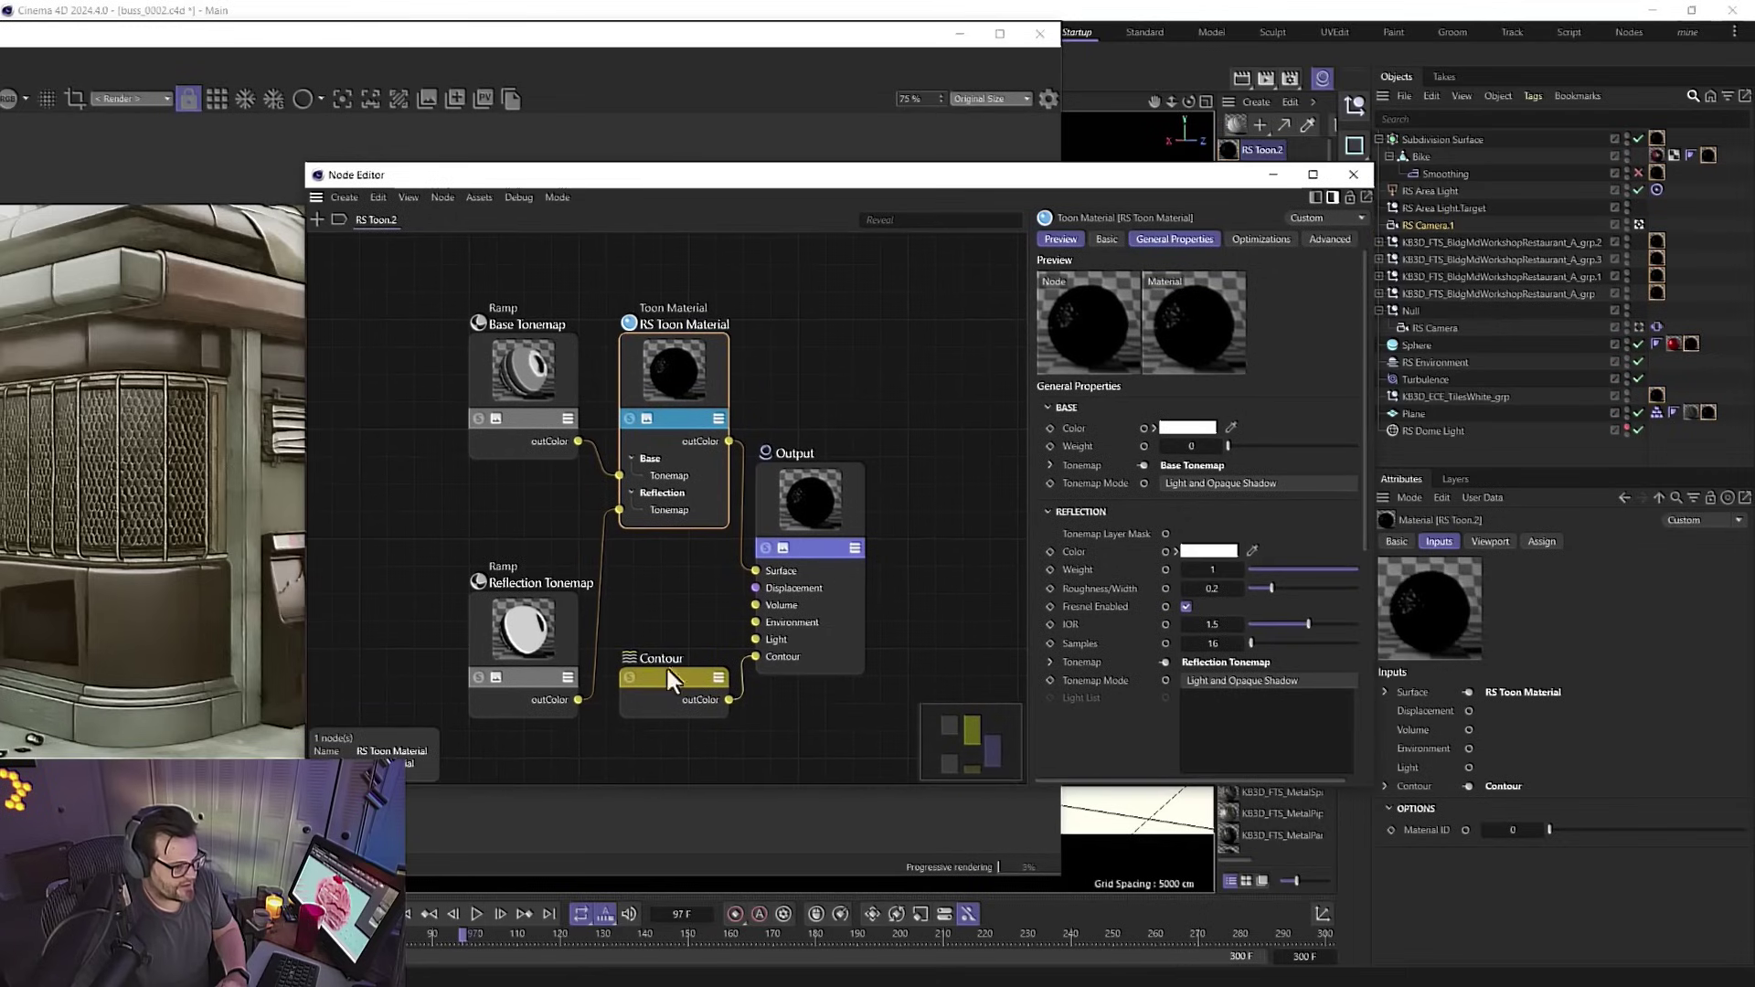
click(667, 669)
drag(980, 184, 1019, 139)
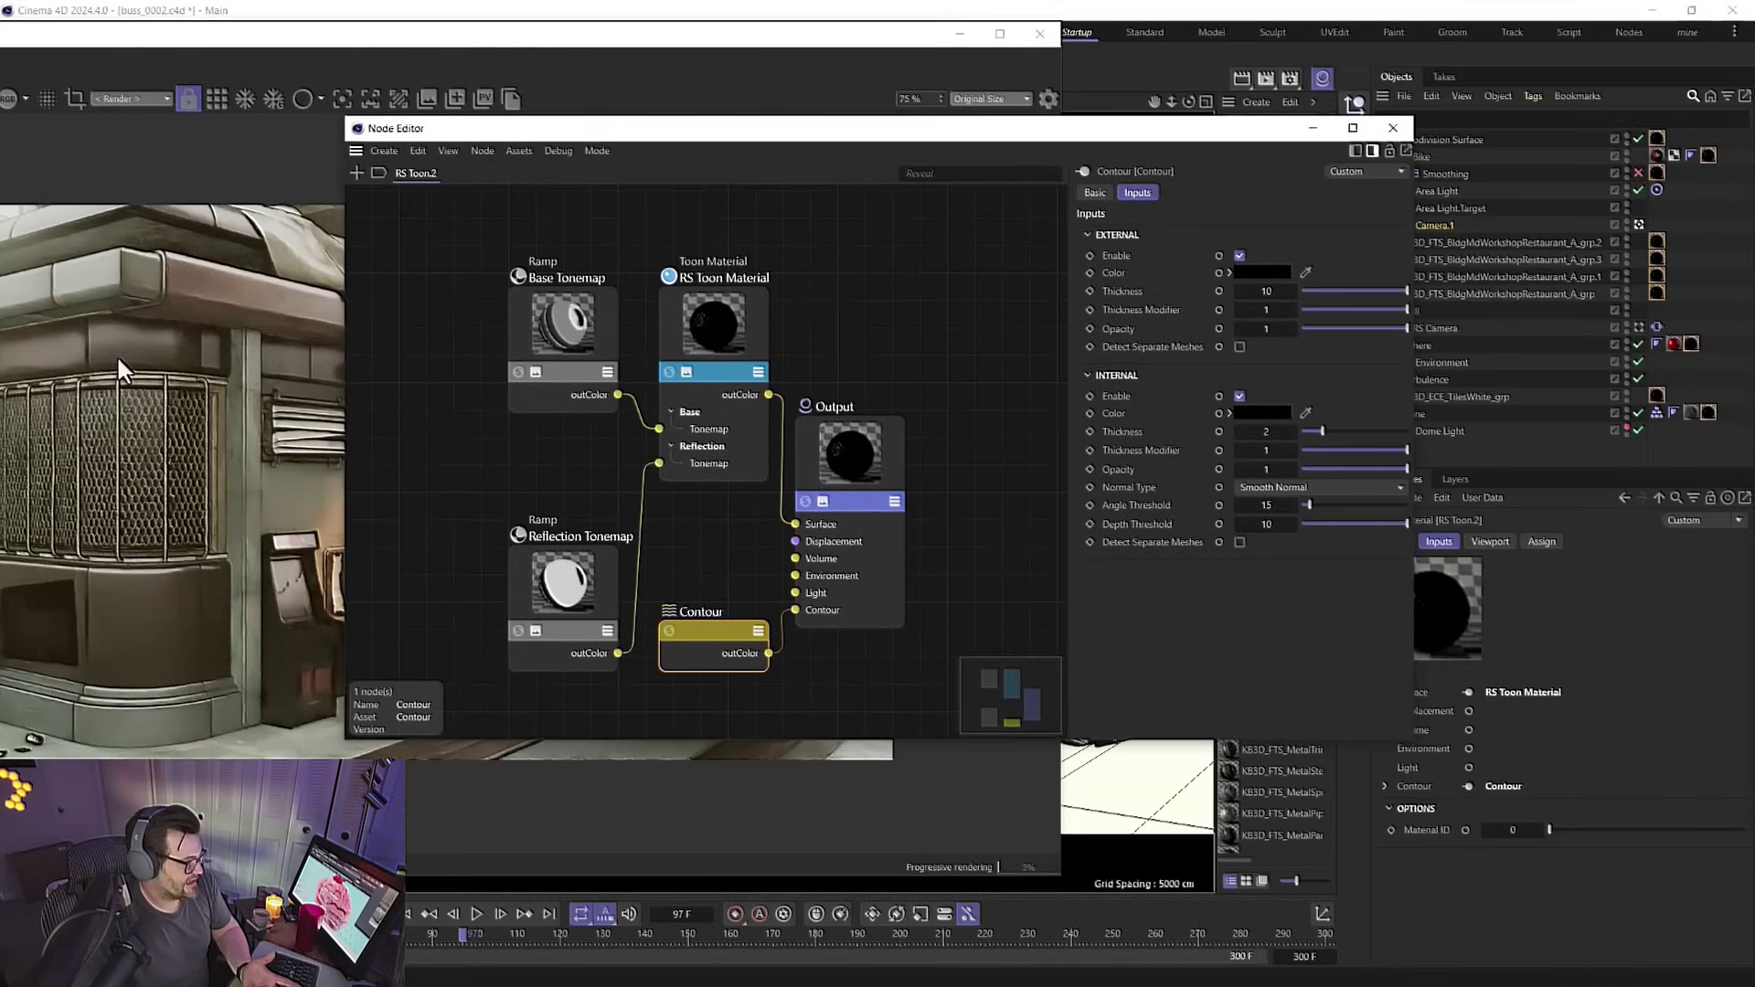
click(1393, 128)
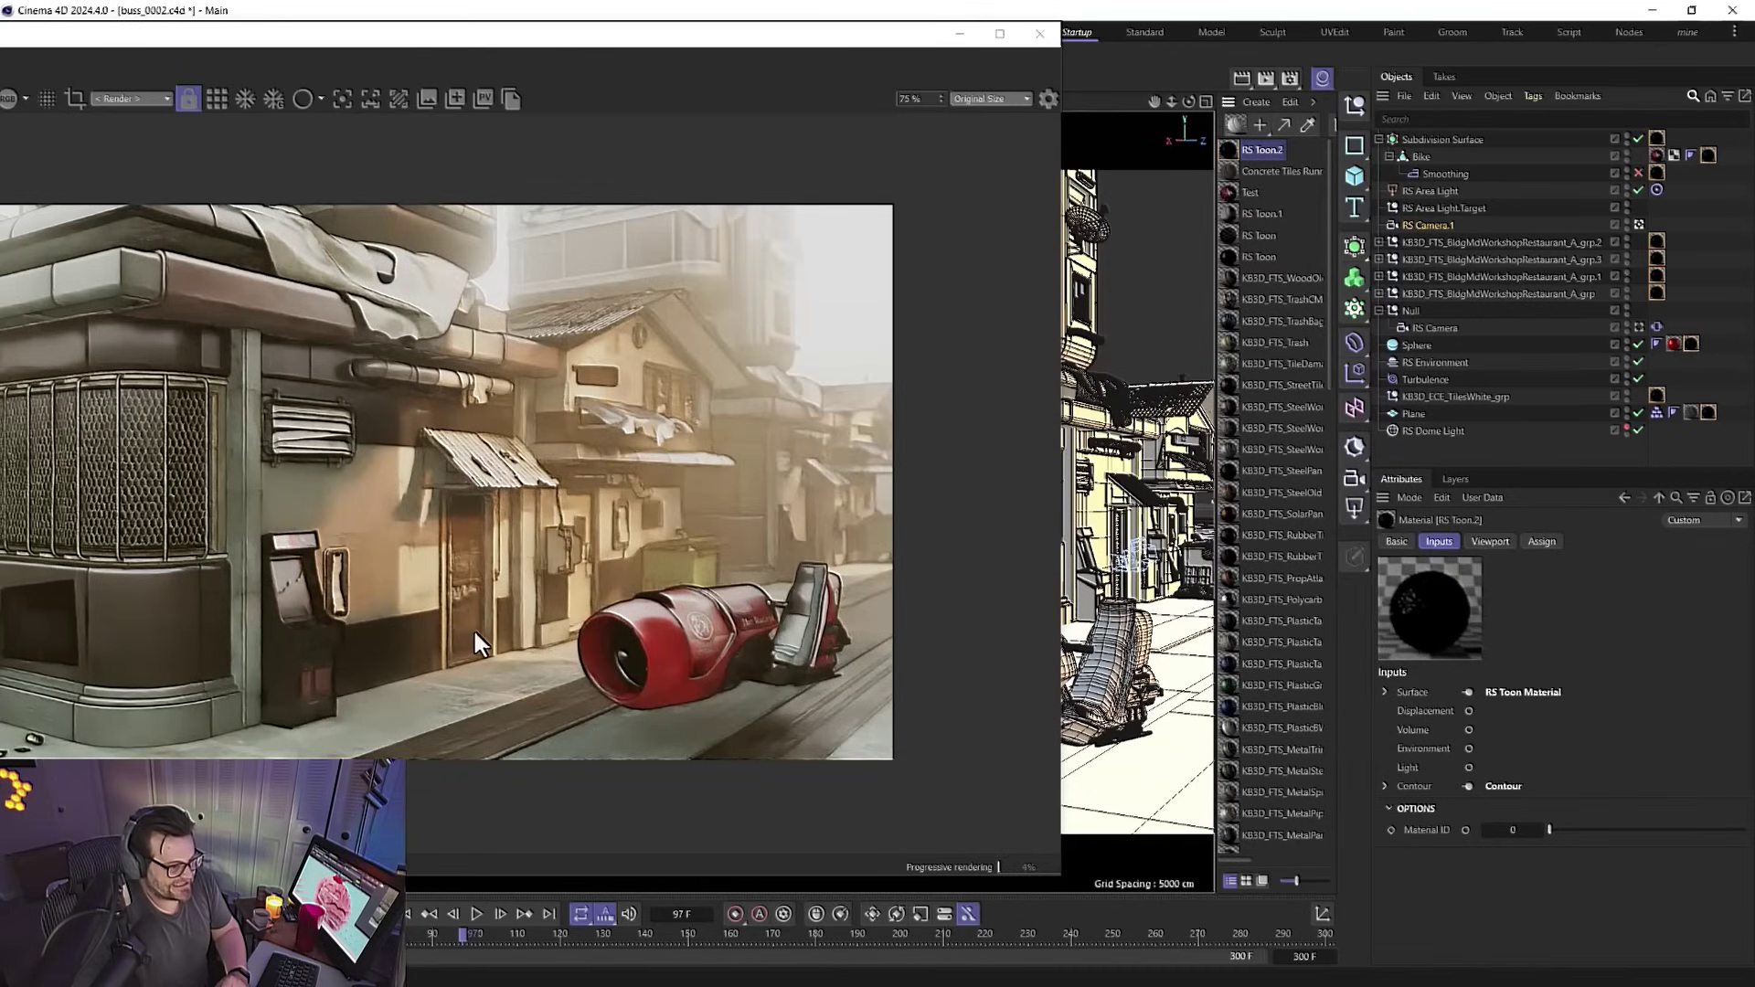
Frame a close-up of the machinery unit beside the street through RS Camera.1 and turn off the camera's bokeh
mouse_move(553, 35)
mouse_down()
mouse_move(501, 59)
mouse_move(742, 55)
mouse_move(360, 24)
mouse_move(567, 37)
mouse_up()
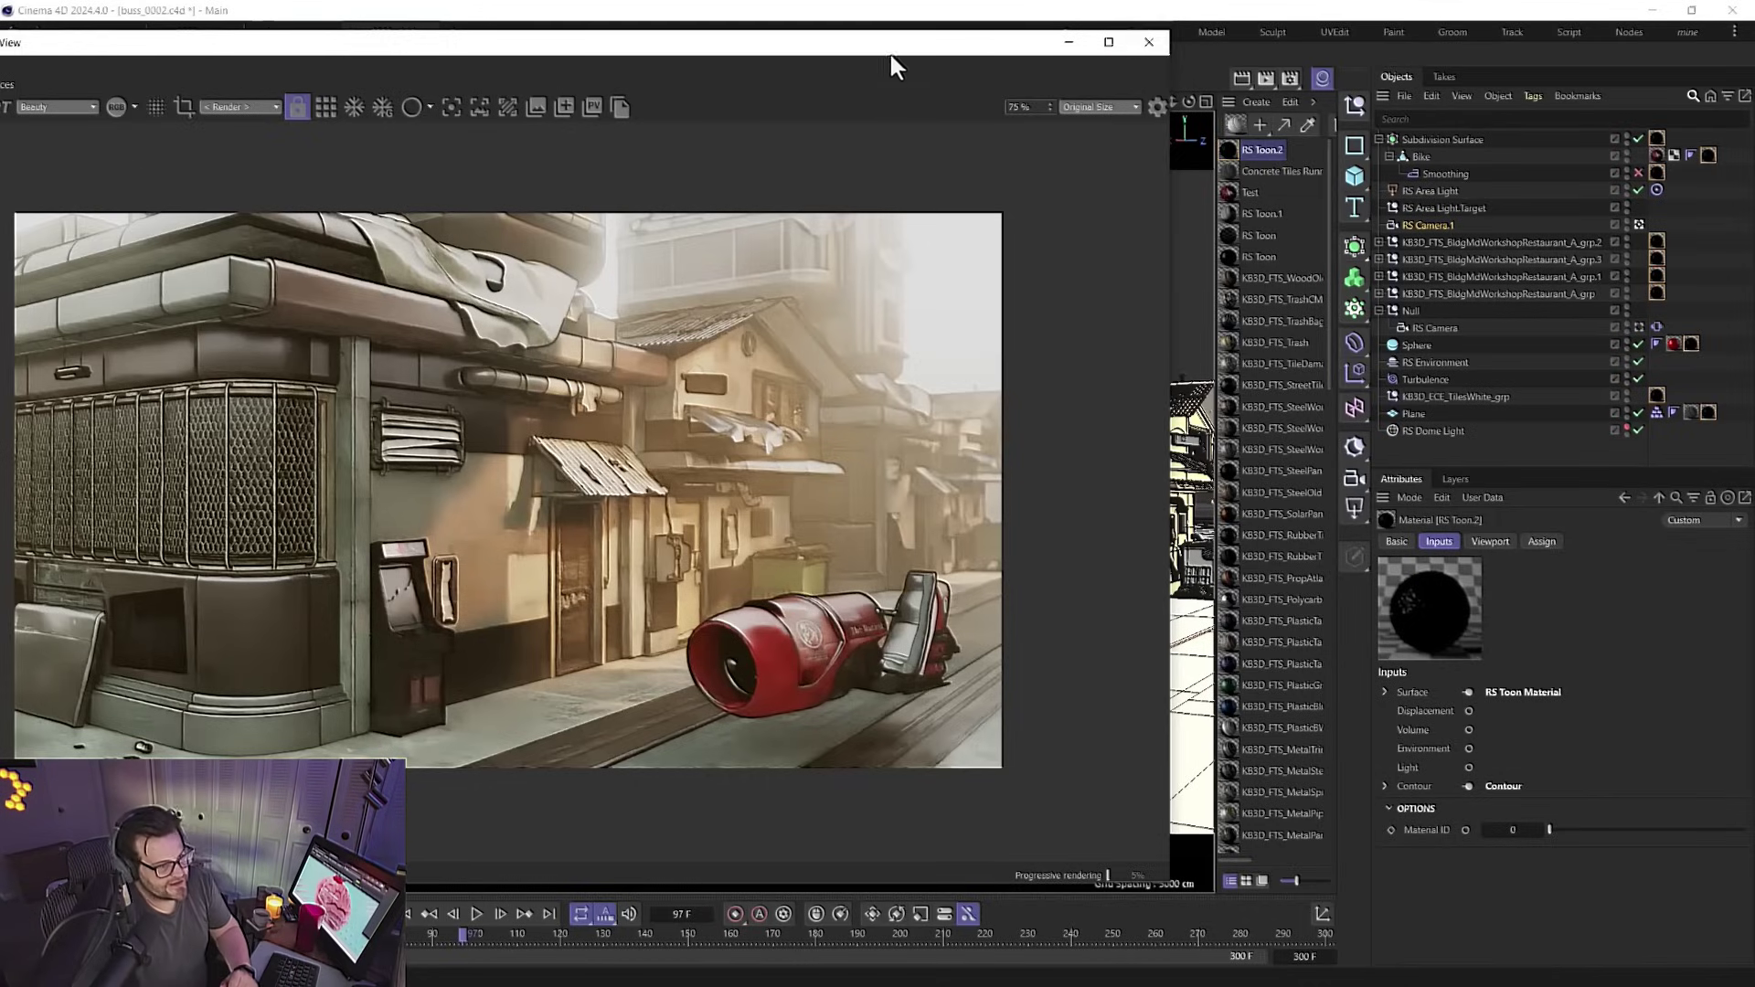
drag(892, 58, 1634, 715)
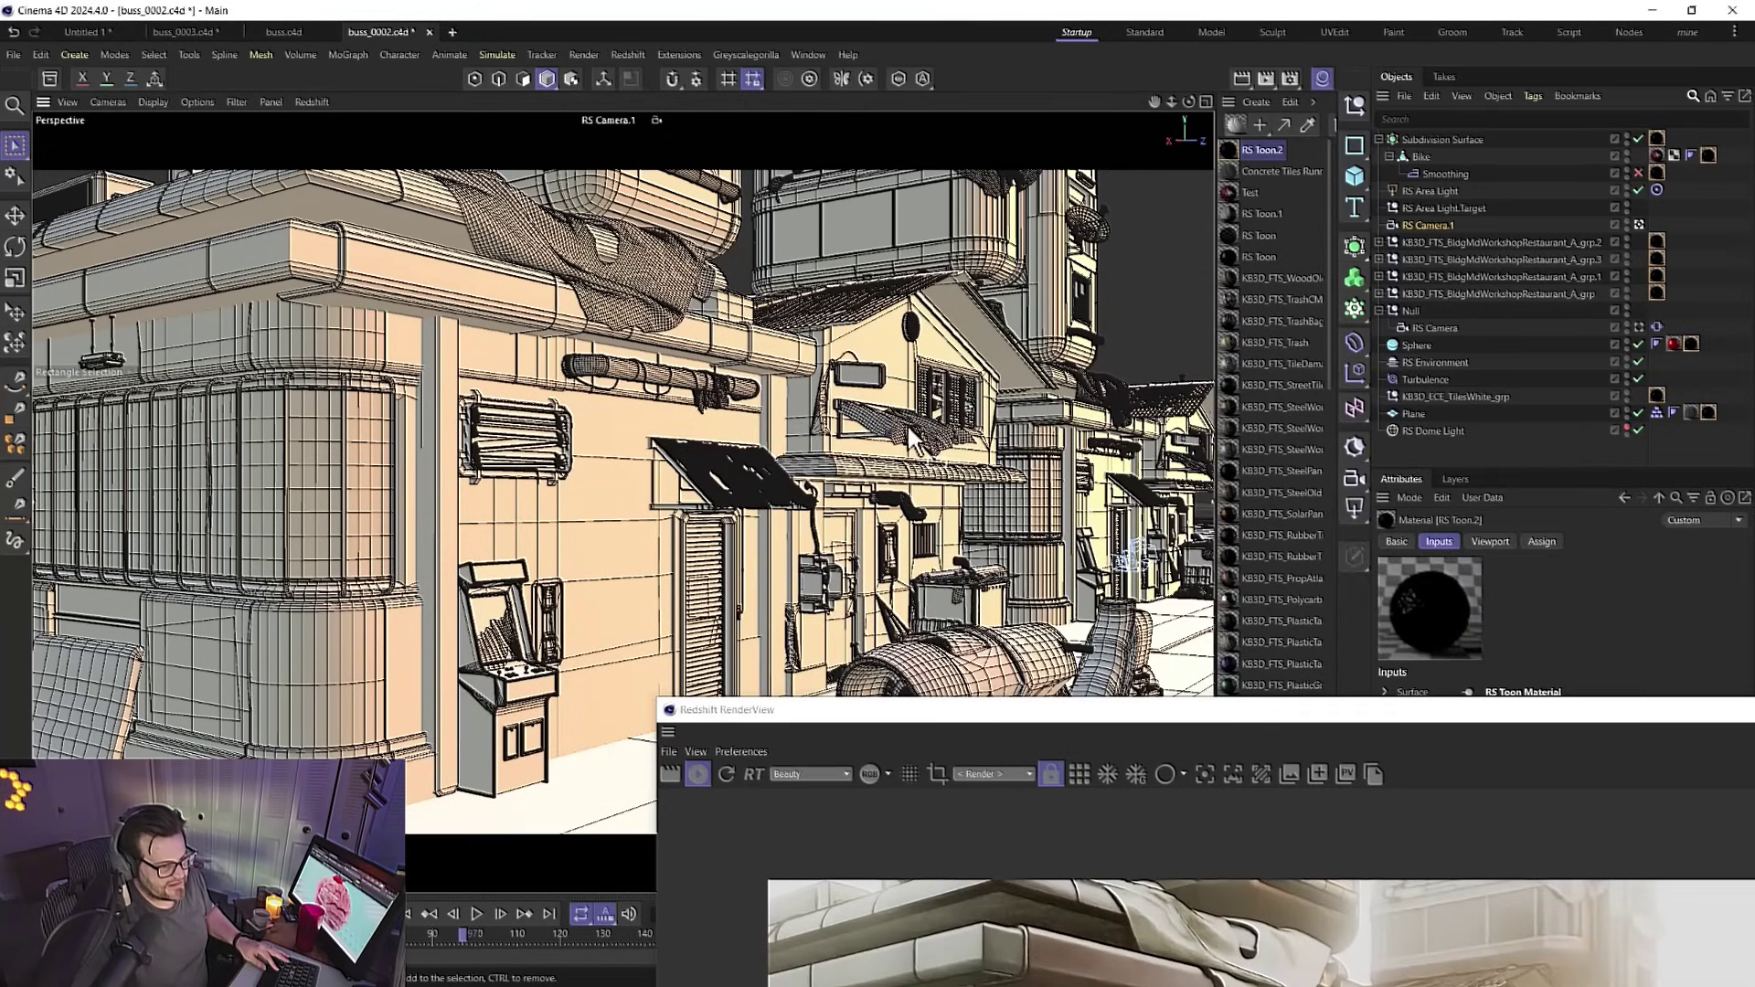
alt+drag(889, 457, 429, 594)
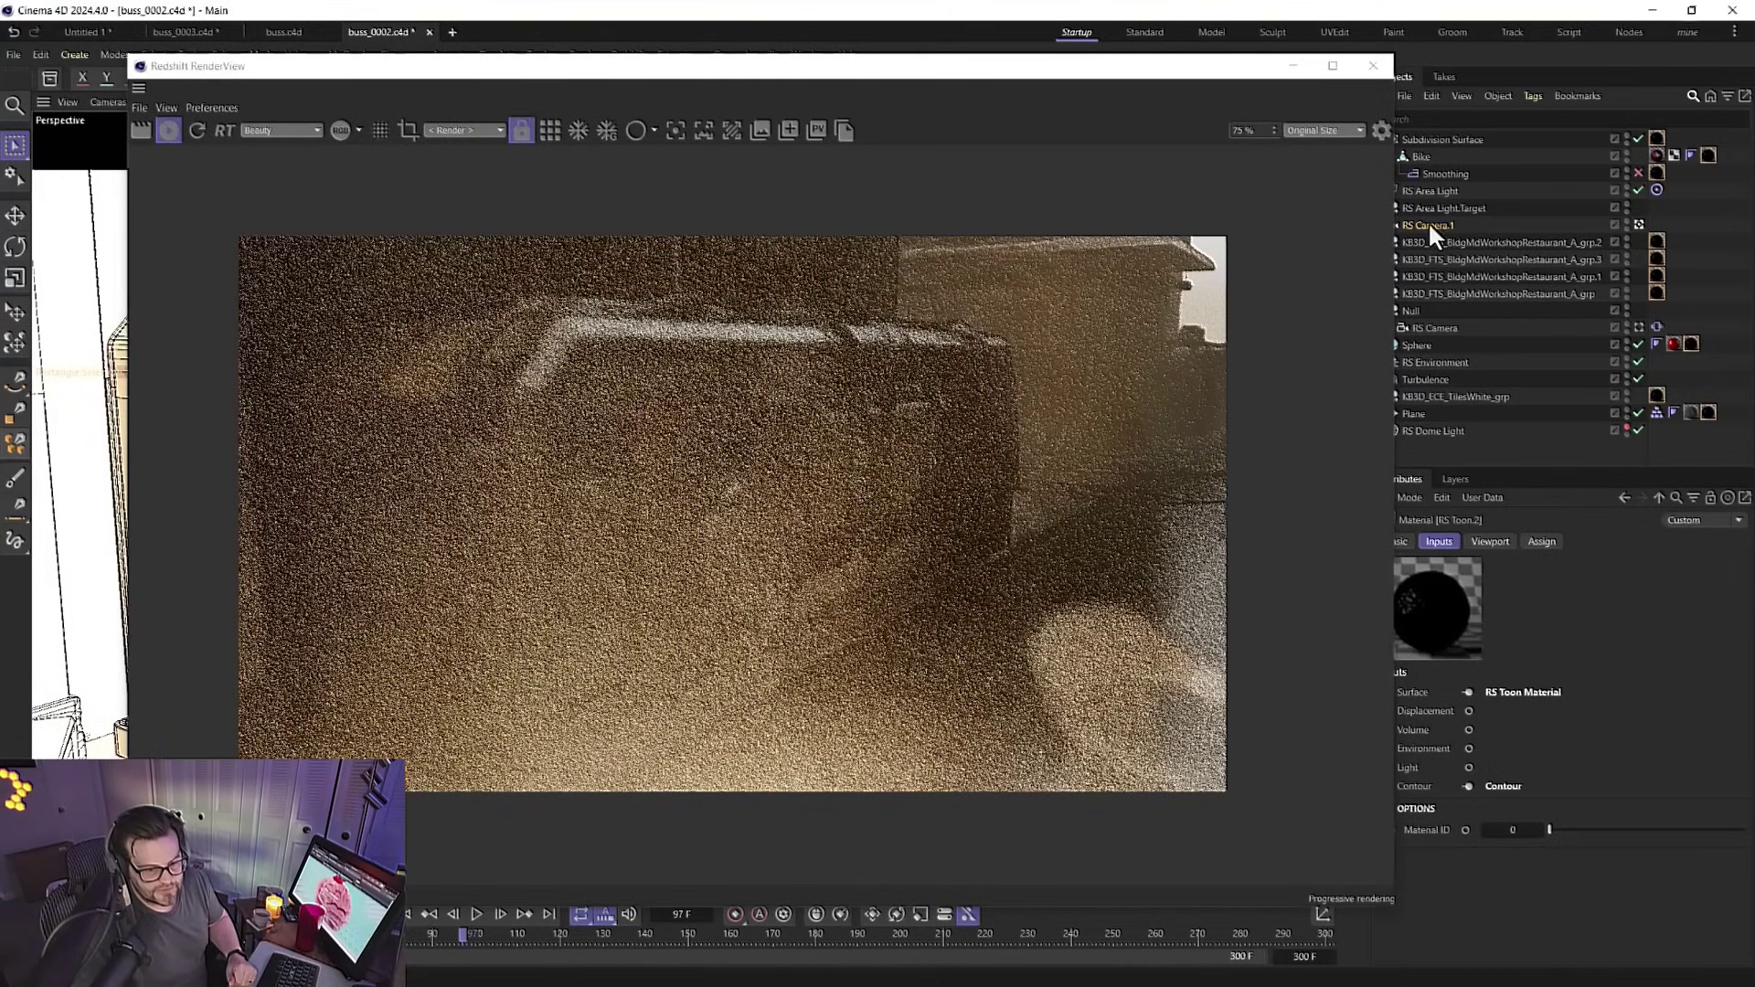
click(1428, 225)
click(1481, 818)
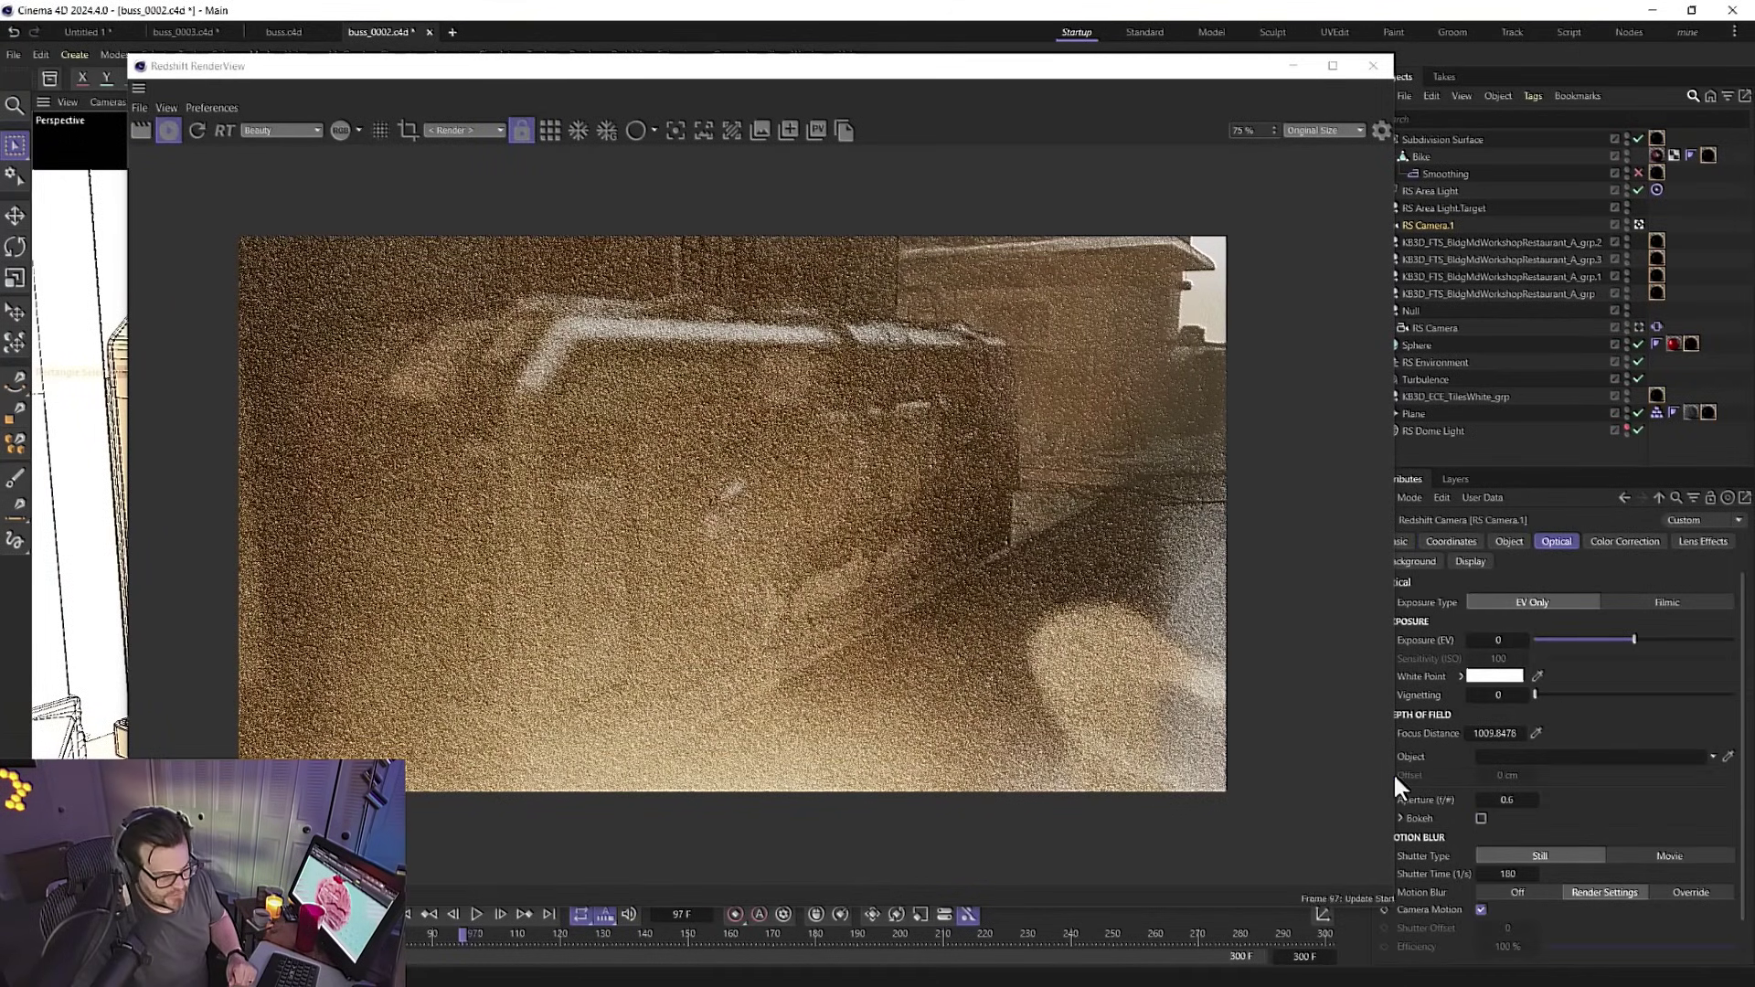
Disable RS Environment and raise the exposure of RS Camera.1 to 0.7 EV
click(1638, 362)
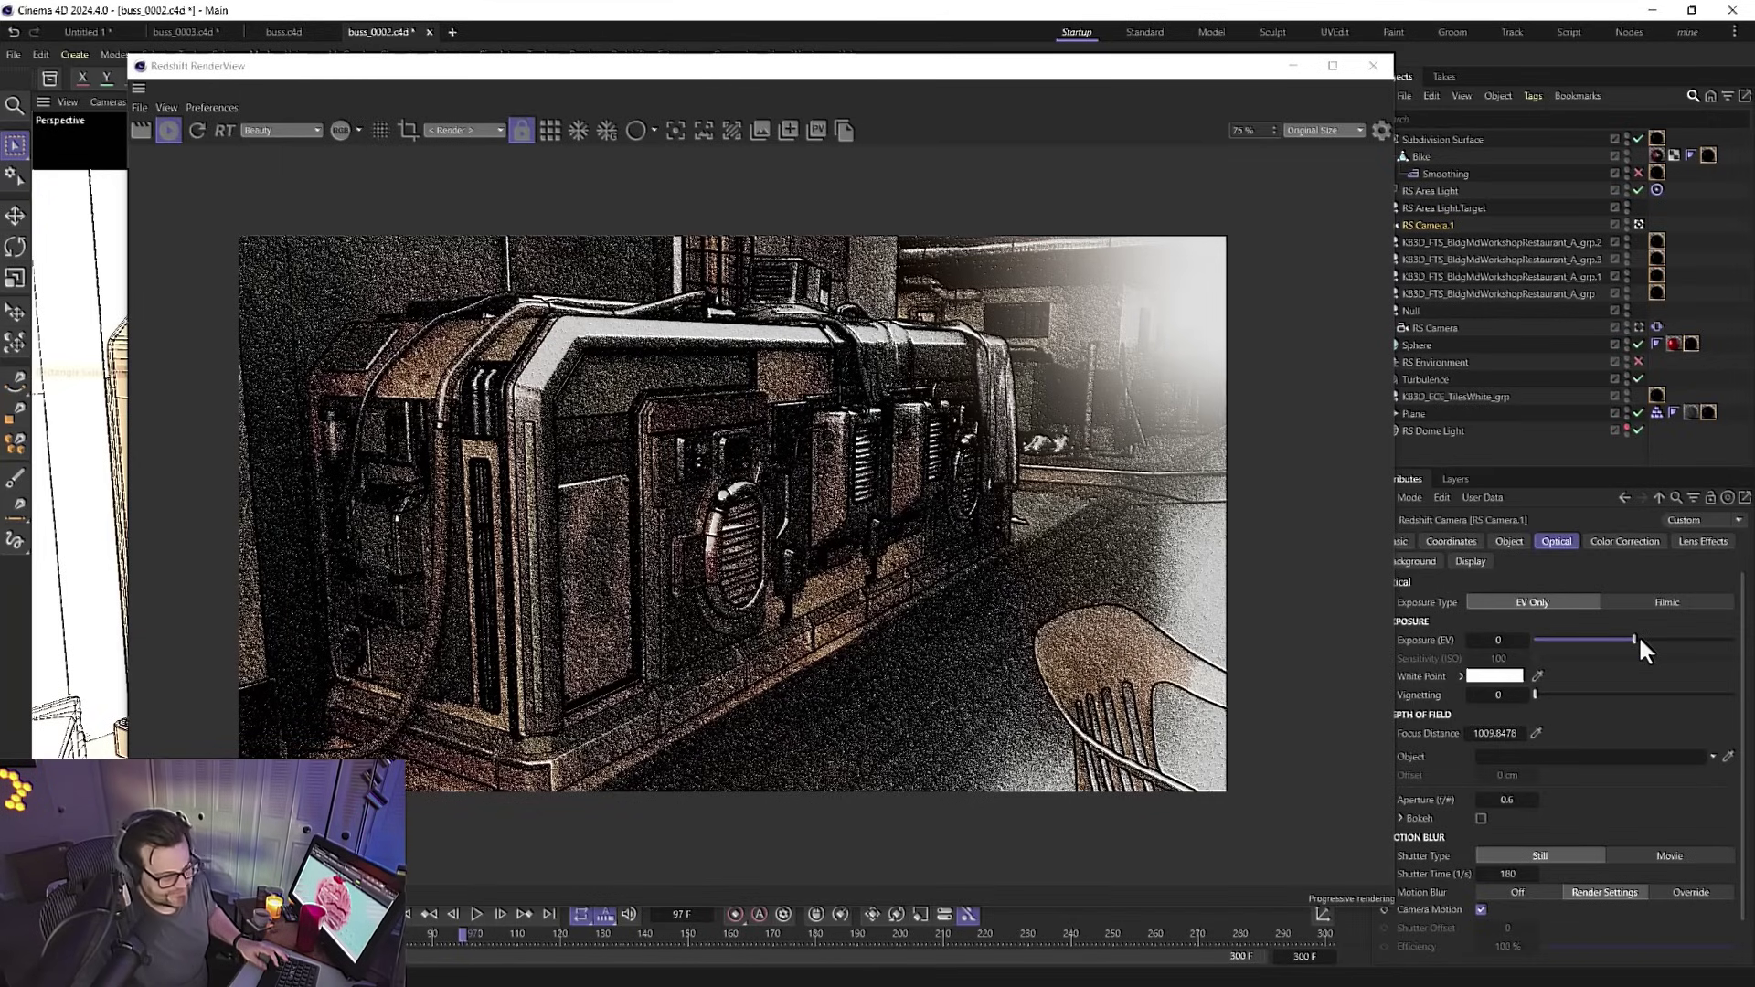
drag(1637, 638, 1642, 638)
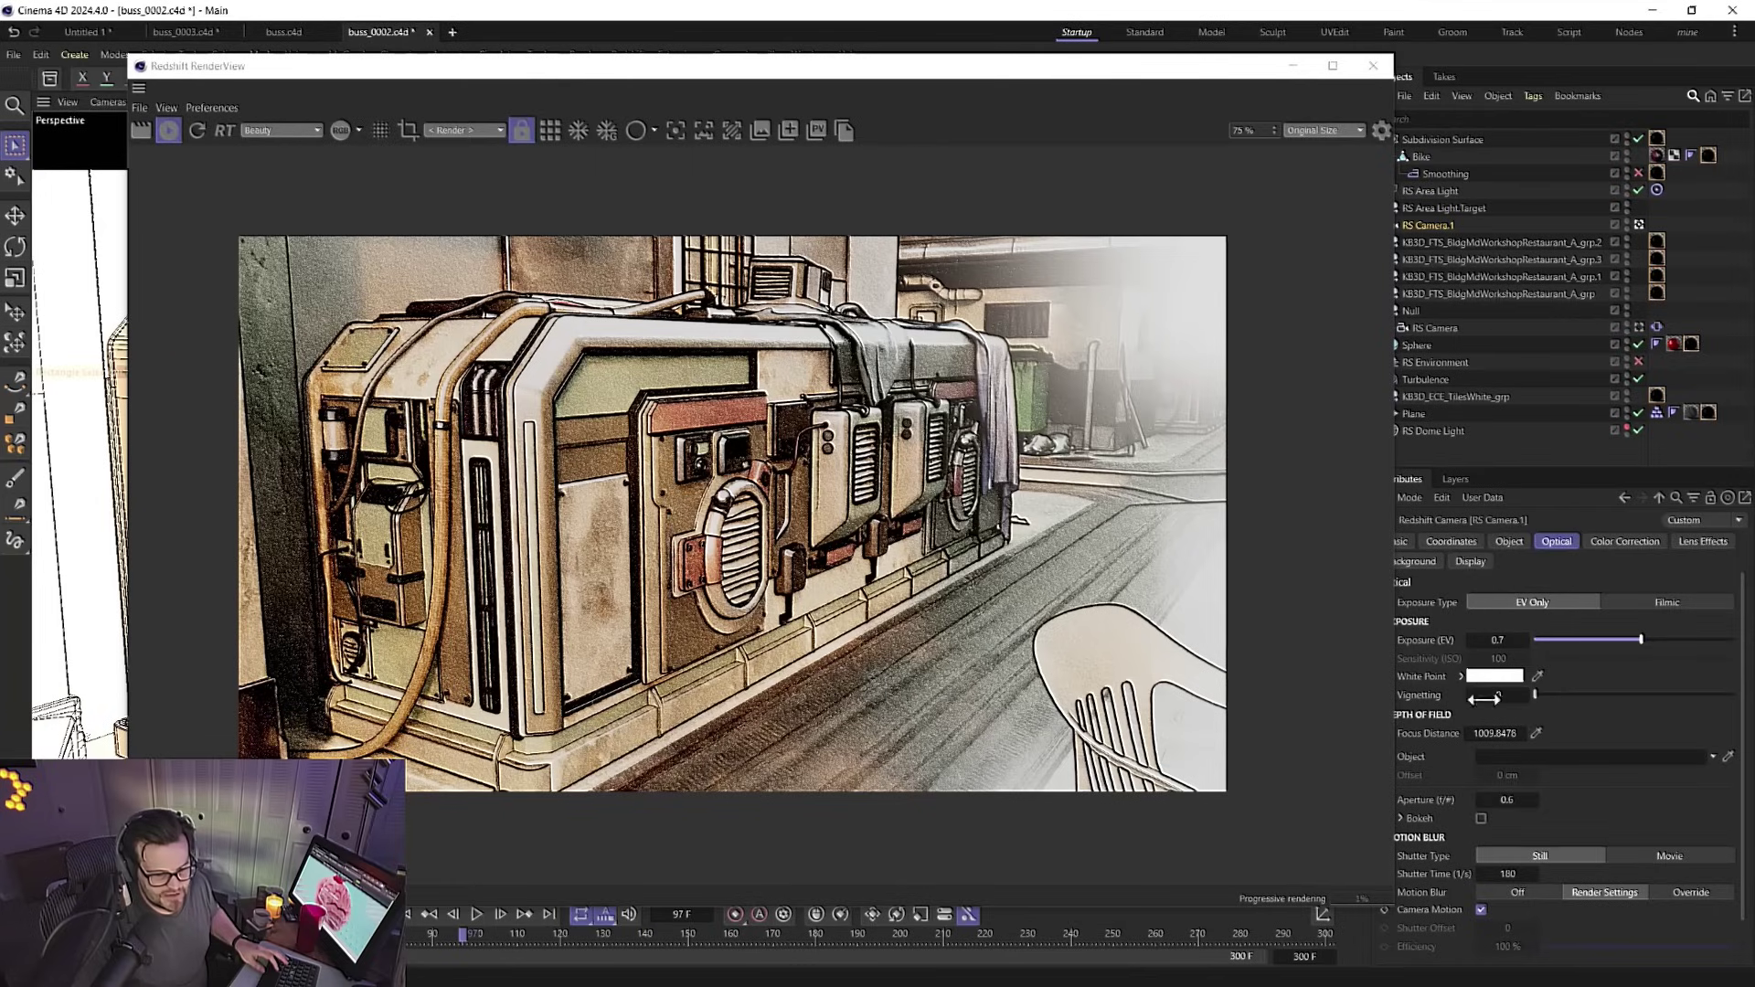
Enable bokeh on RS Camera.1 and pick the camera's focus point on the machinery unit in the render
click(1481, 818)
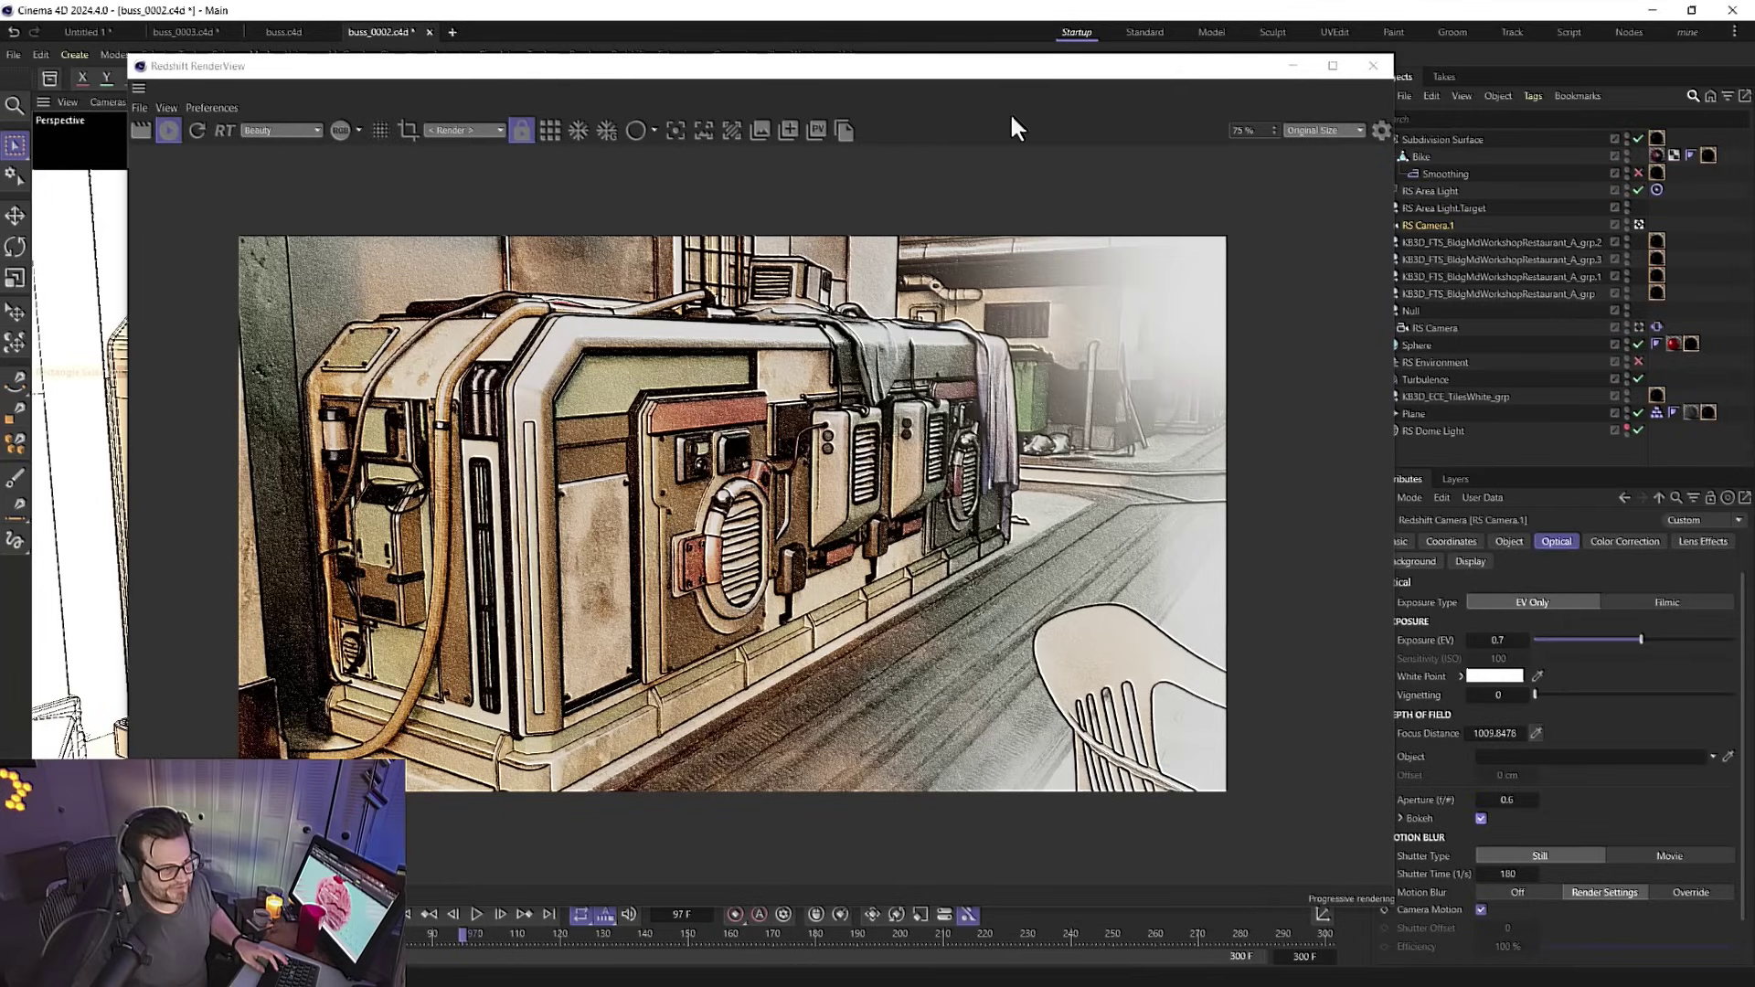
click(675, 130)
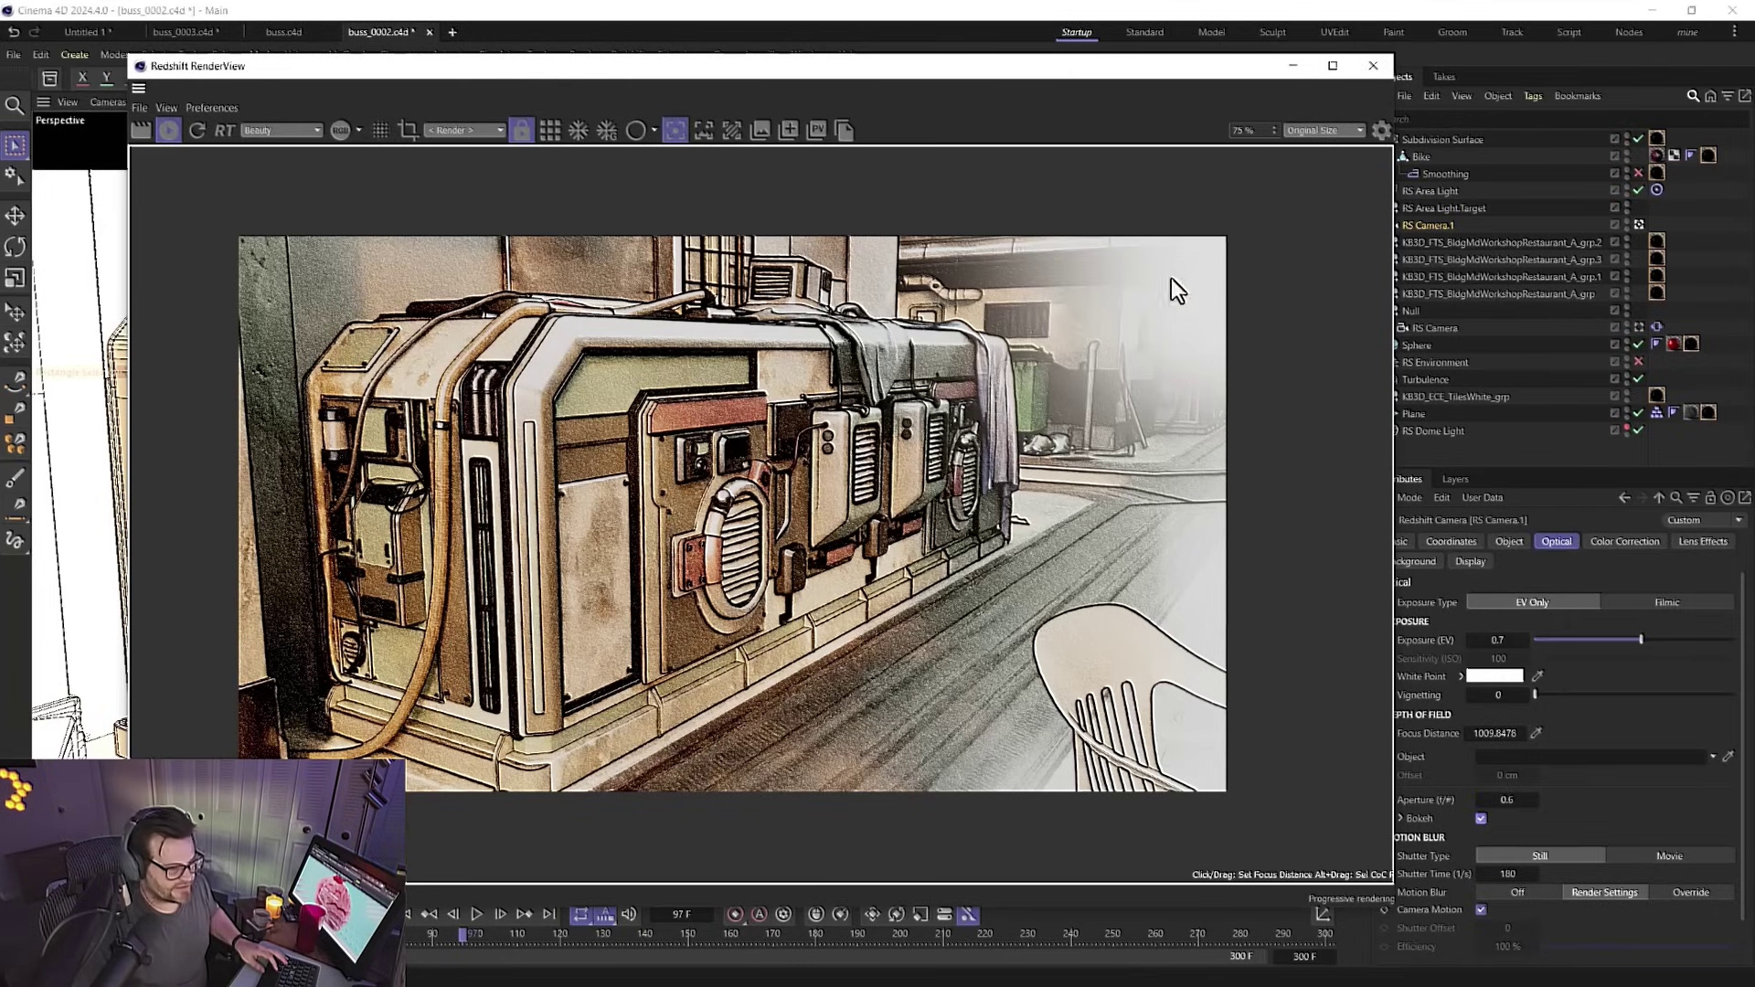
click(868, 302)
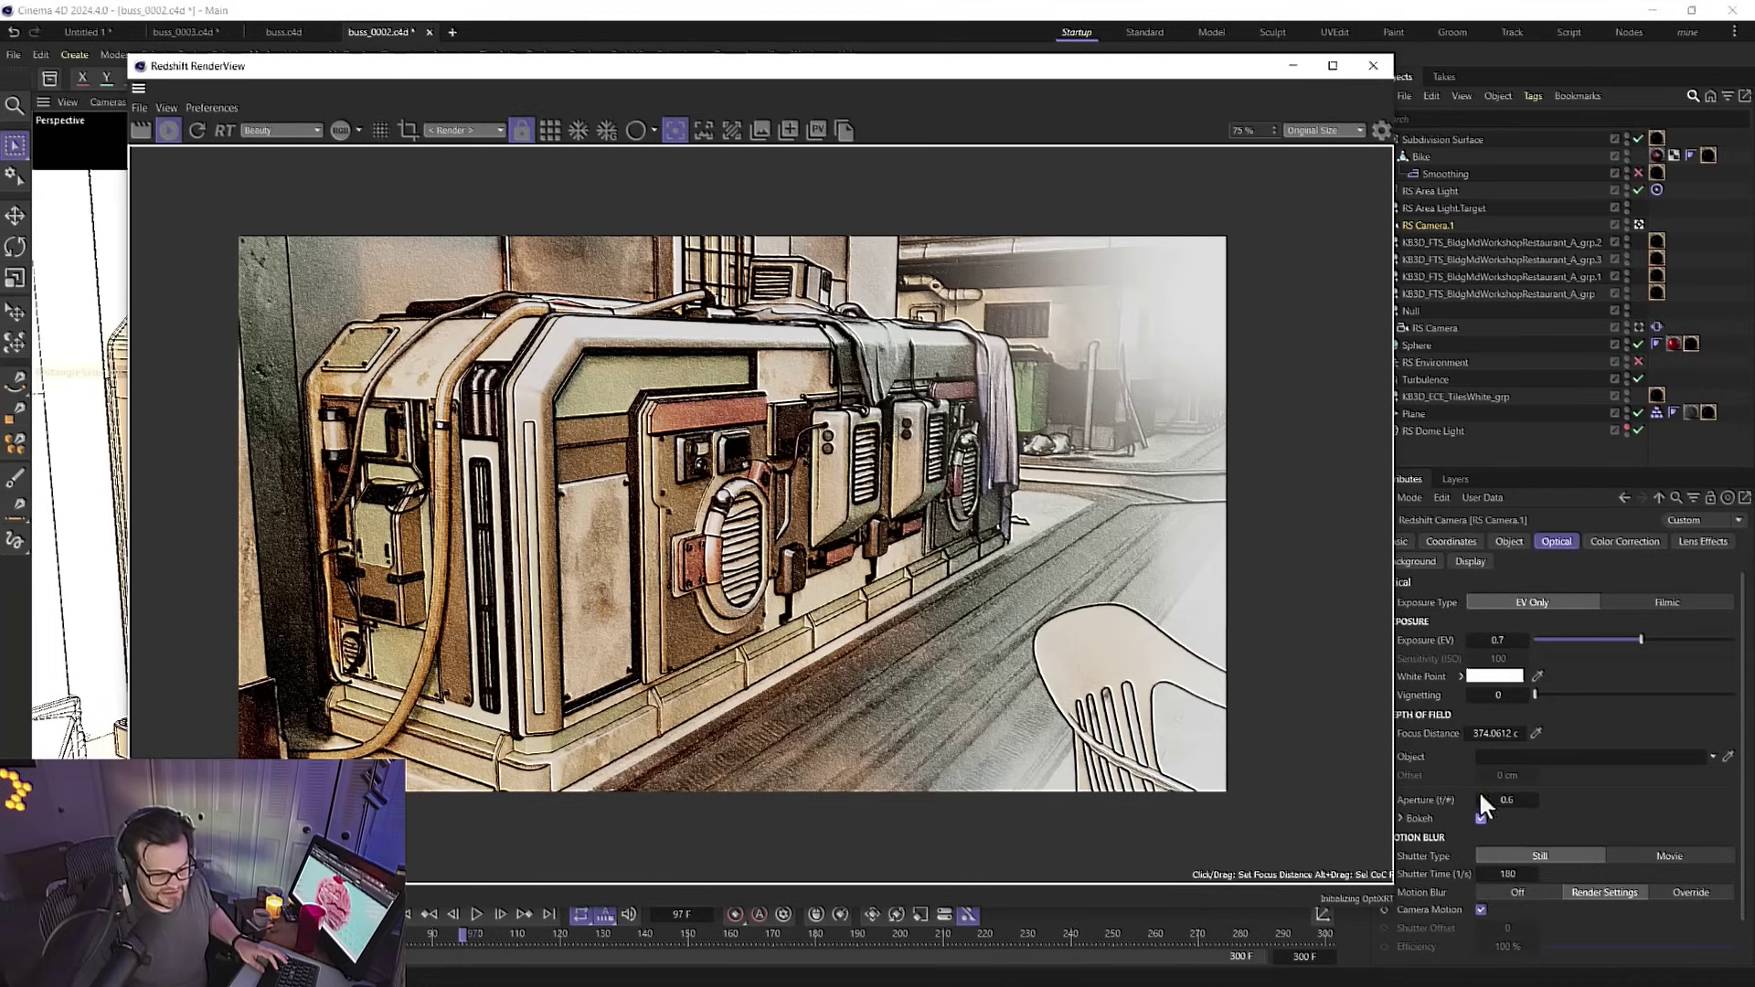
Set the bokeh diaphragm of RS Camera.1 to Image
click(1400, 819)
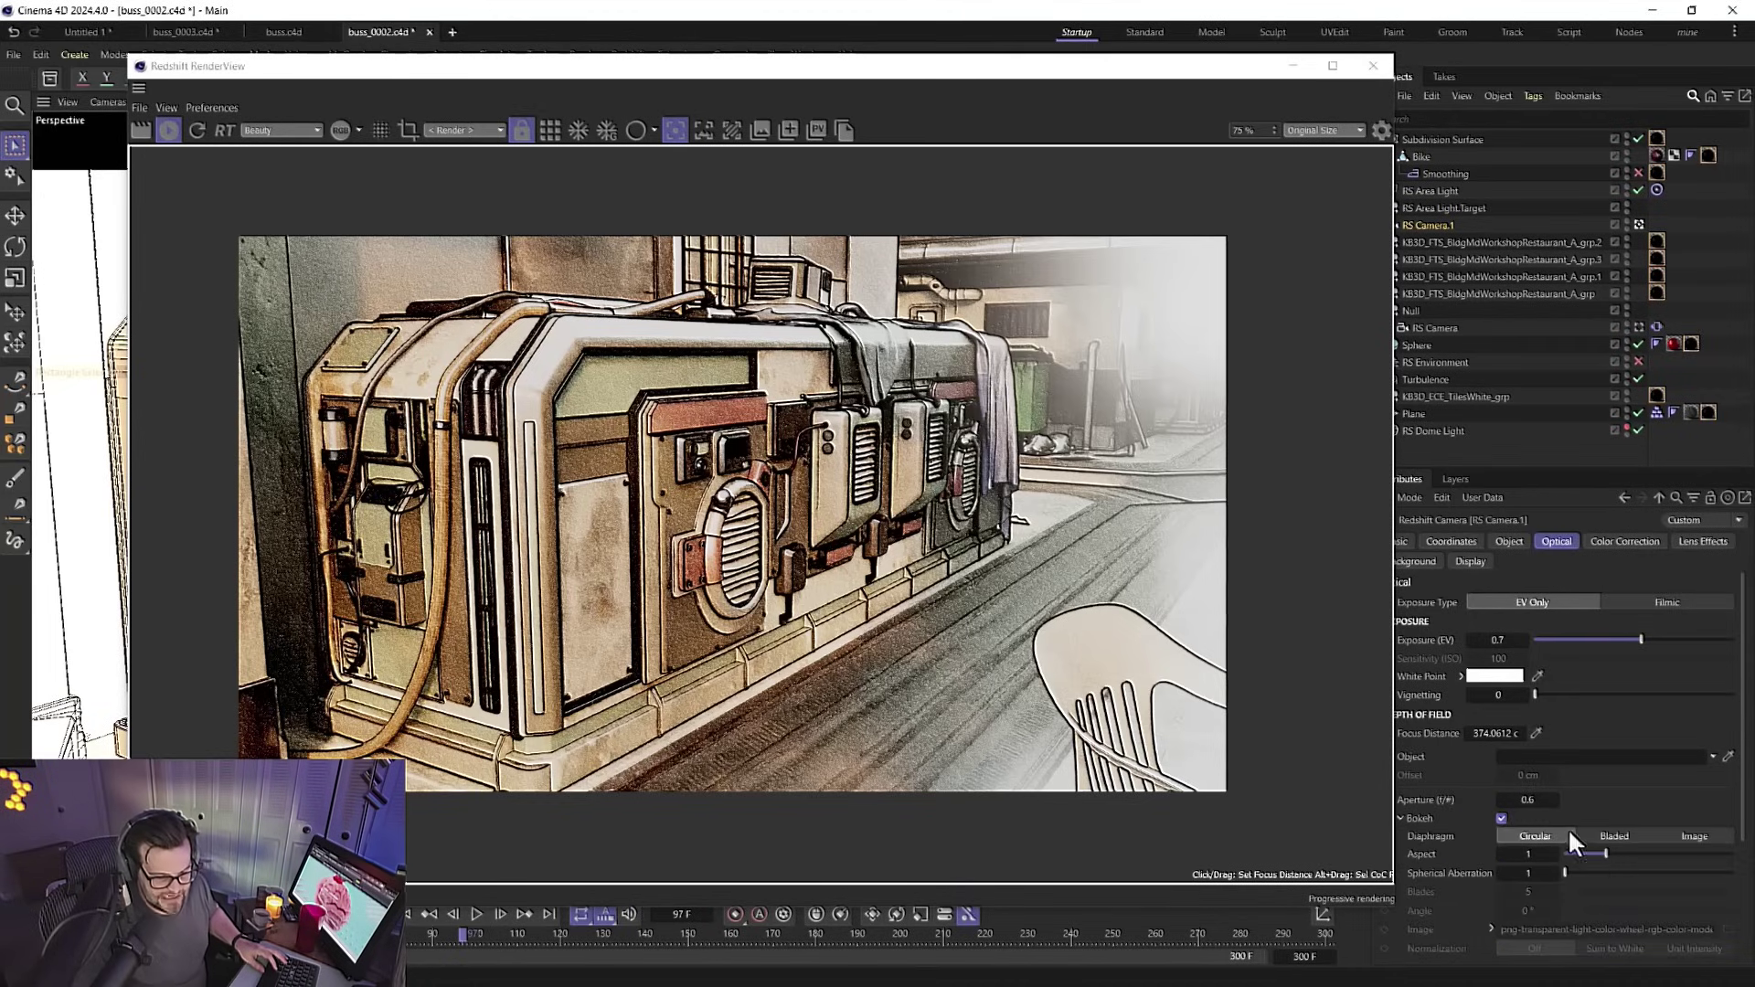
scroll(1449, 828, down, 3)
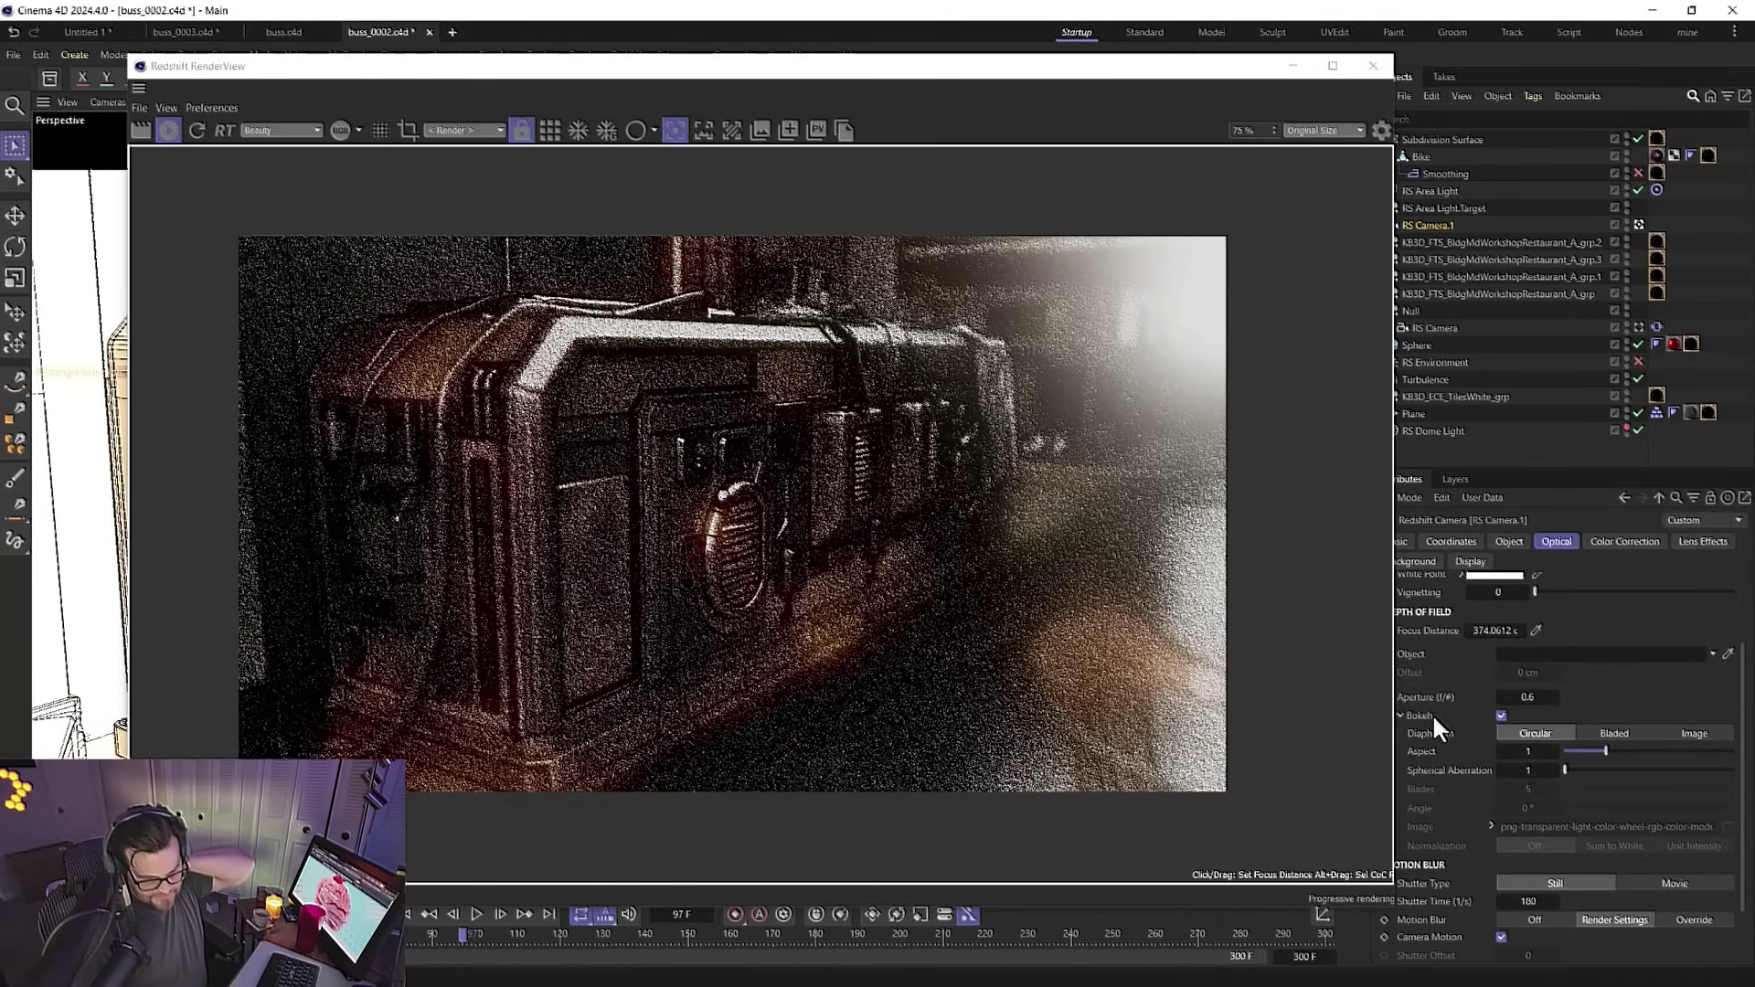
click(1693, 733)
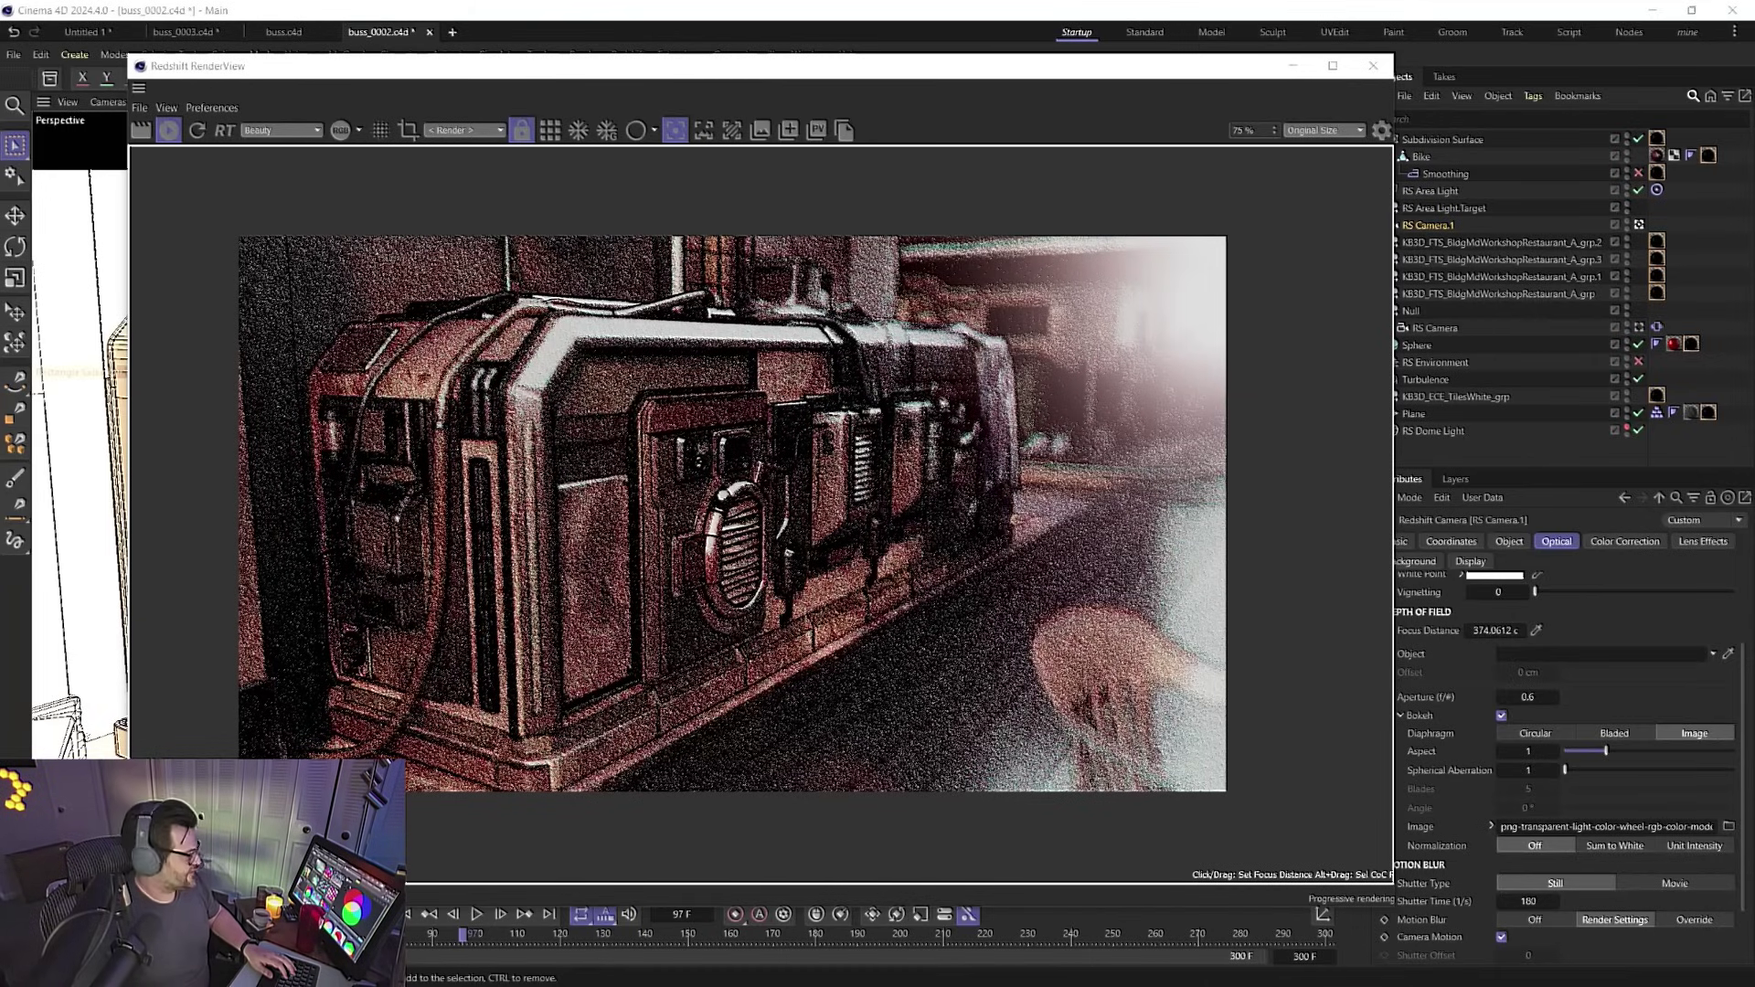
Switch to the browser, view the overlapping red, green and blue circles image among the "rgb bokeh" results, and minimize the browser
key(alt+Tab)
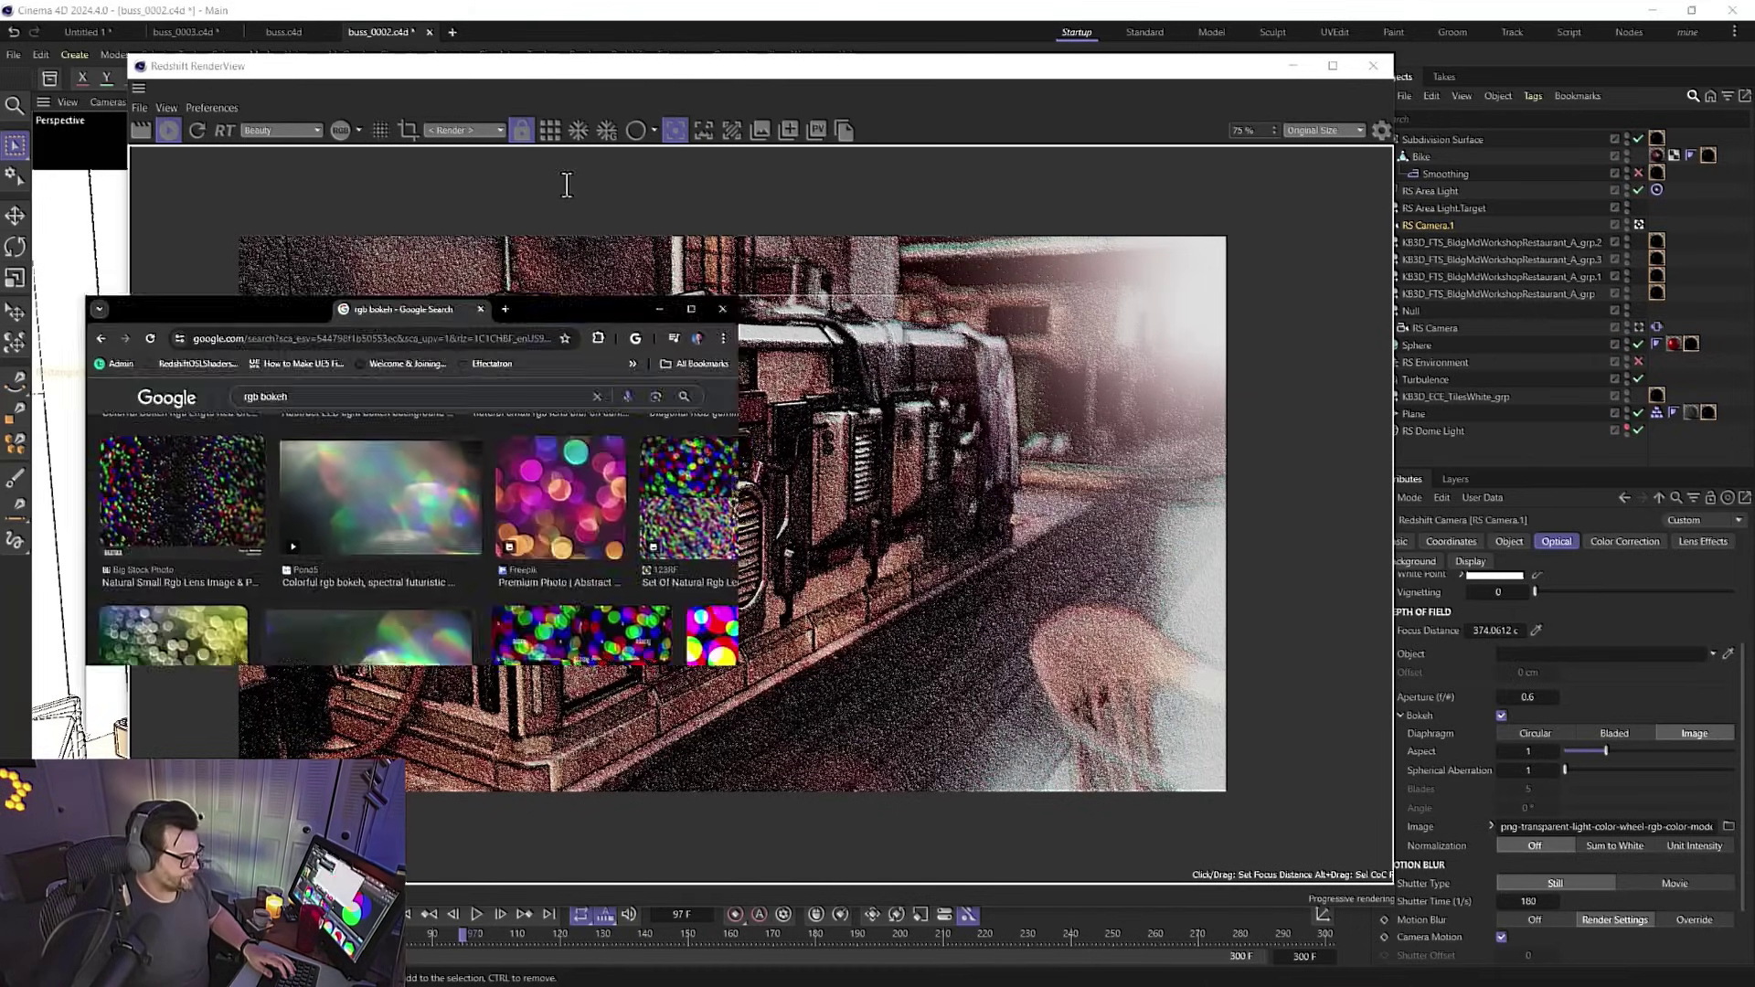
click(772, 424)
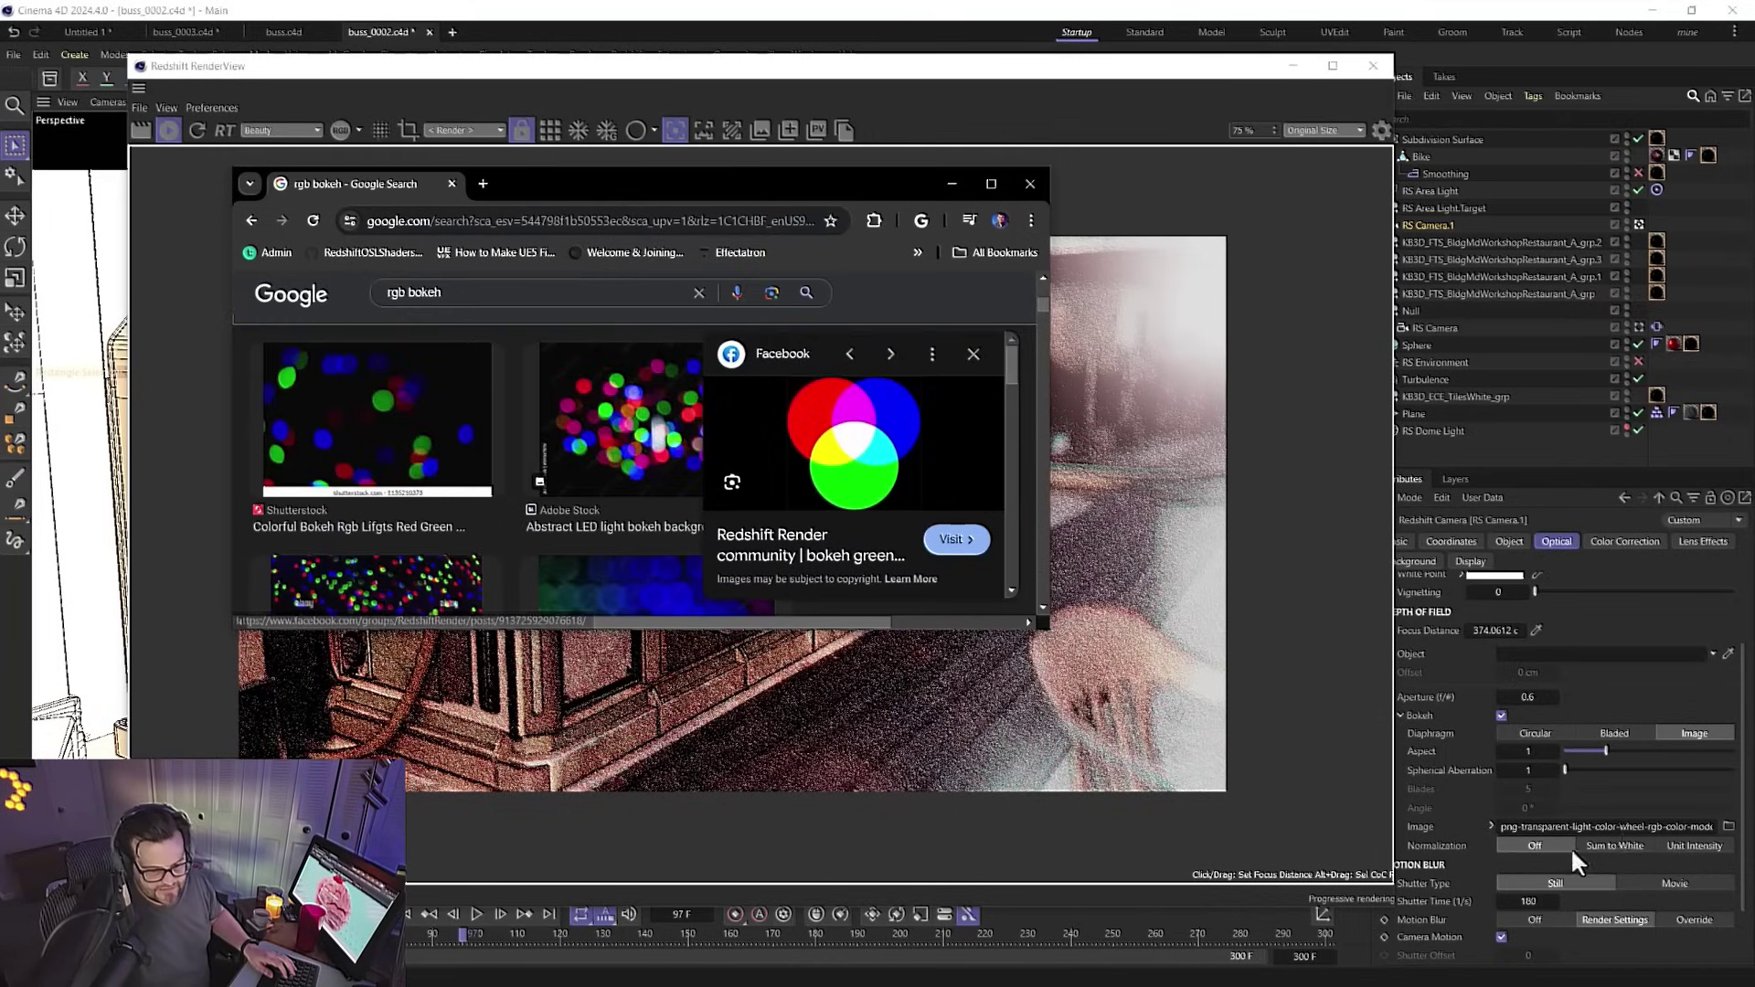
click(952, 183)
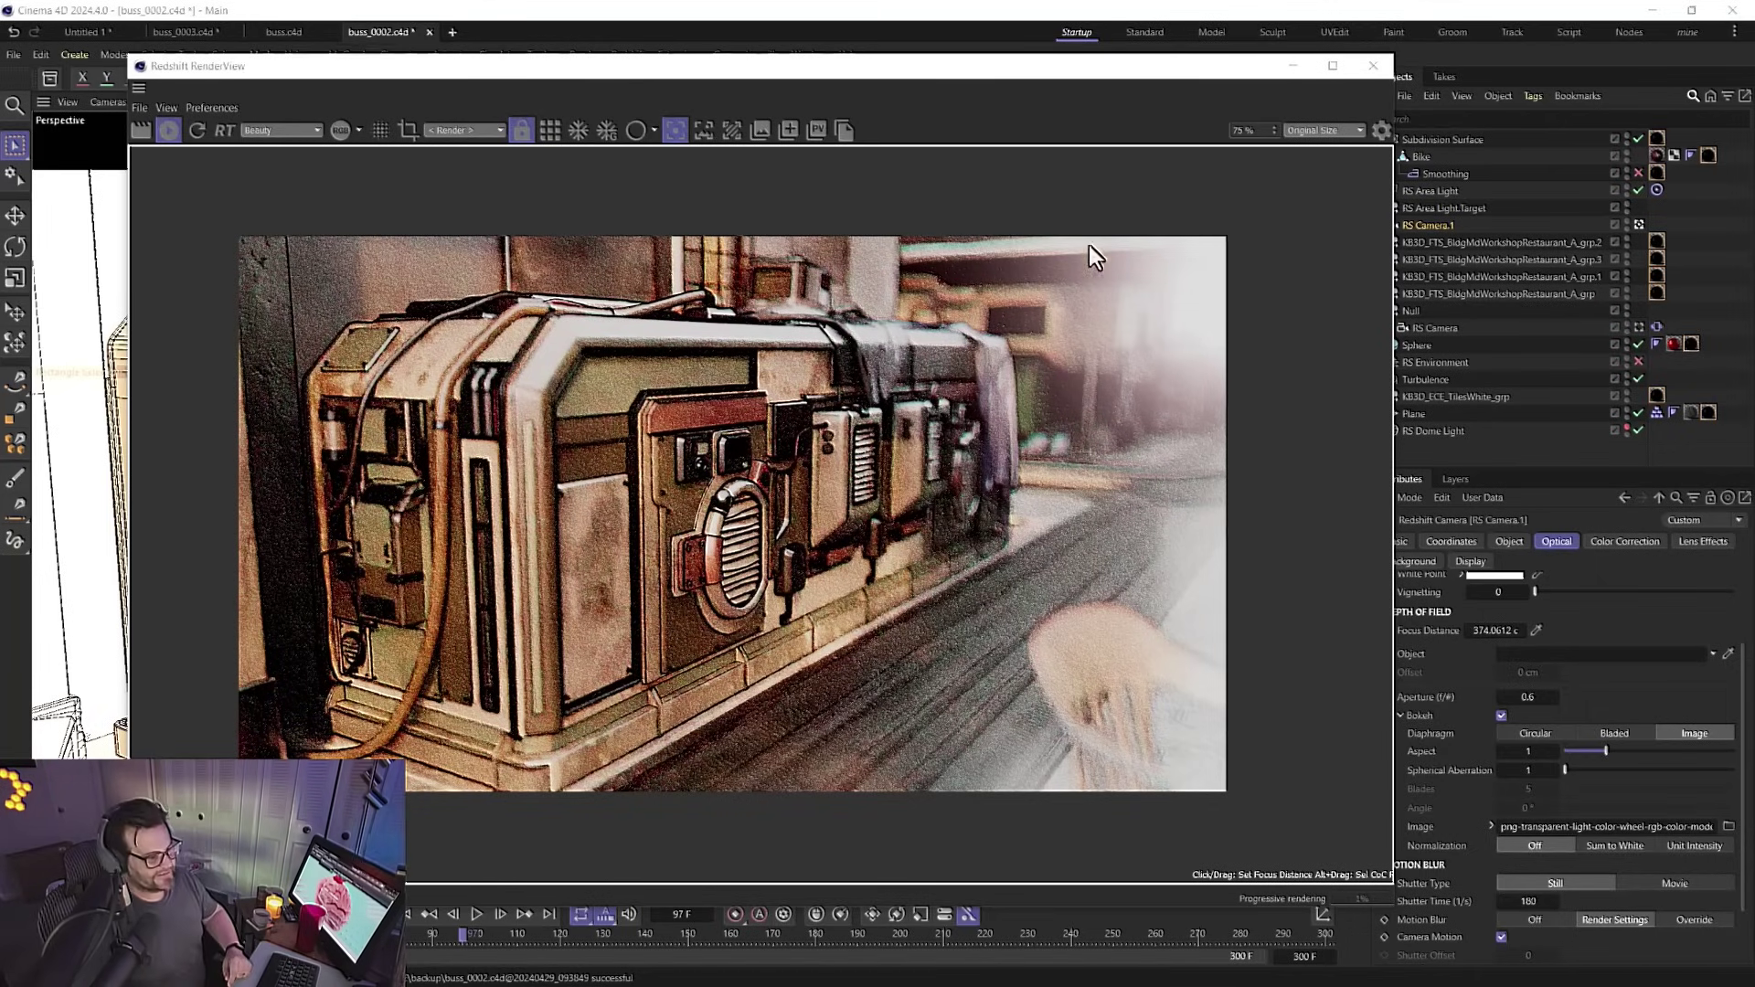
Enable Material Override in the render settings with RS Toon.3 as the custom material, then close the settings
click(1245, 149)
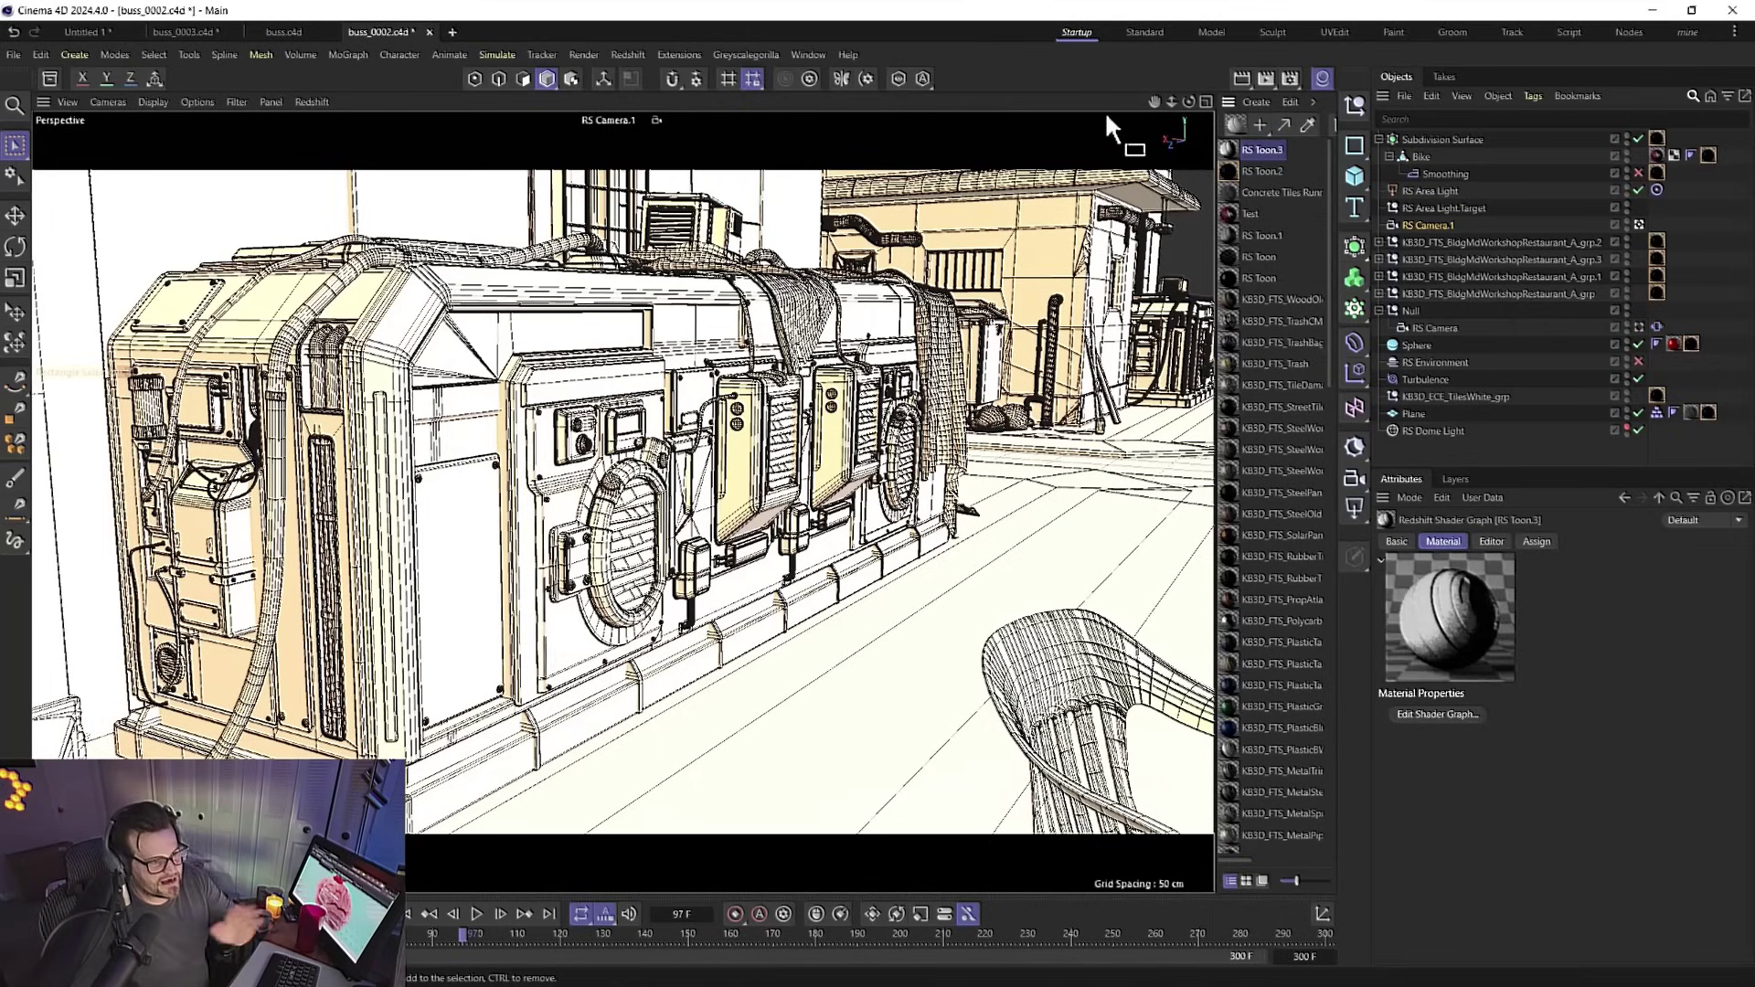
click(1290, 78)
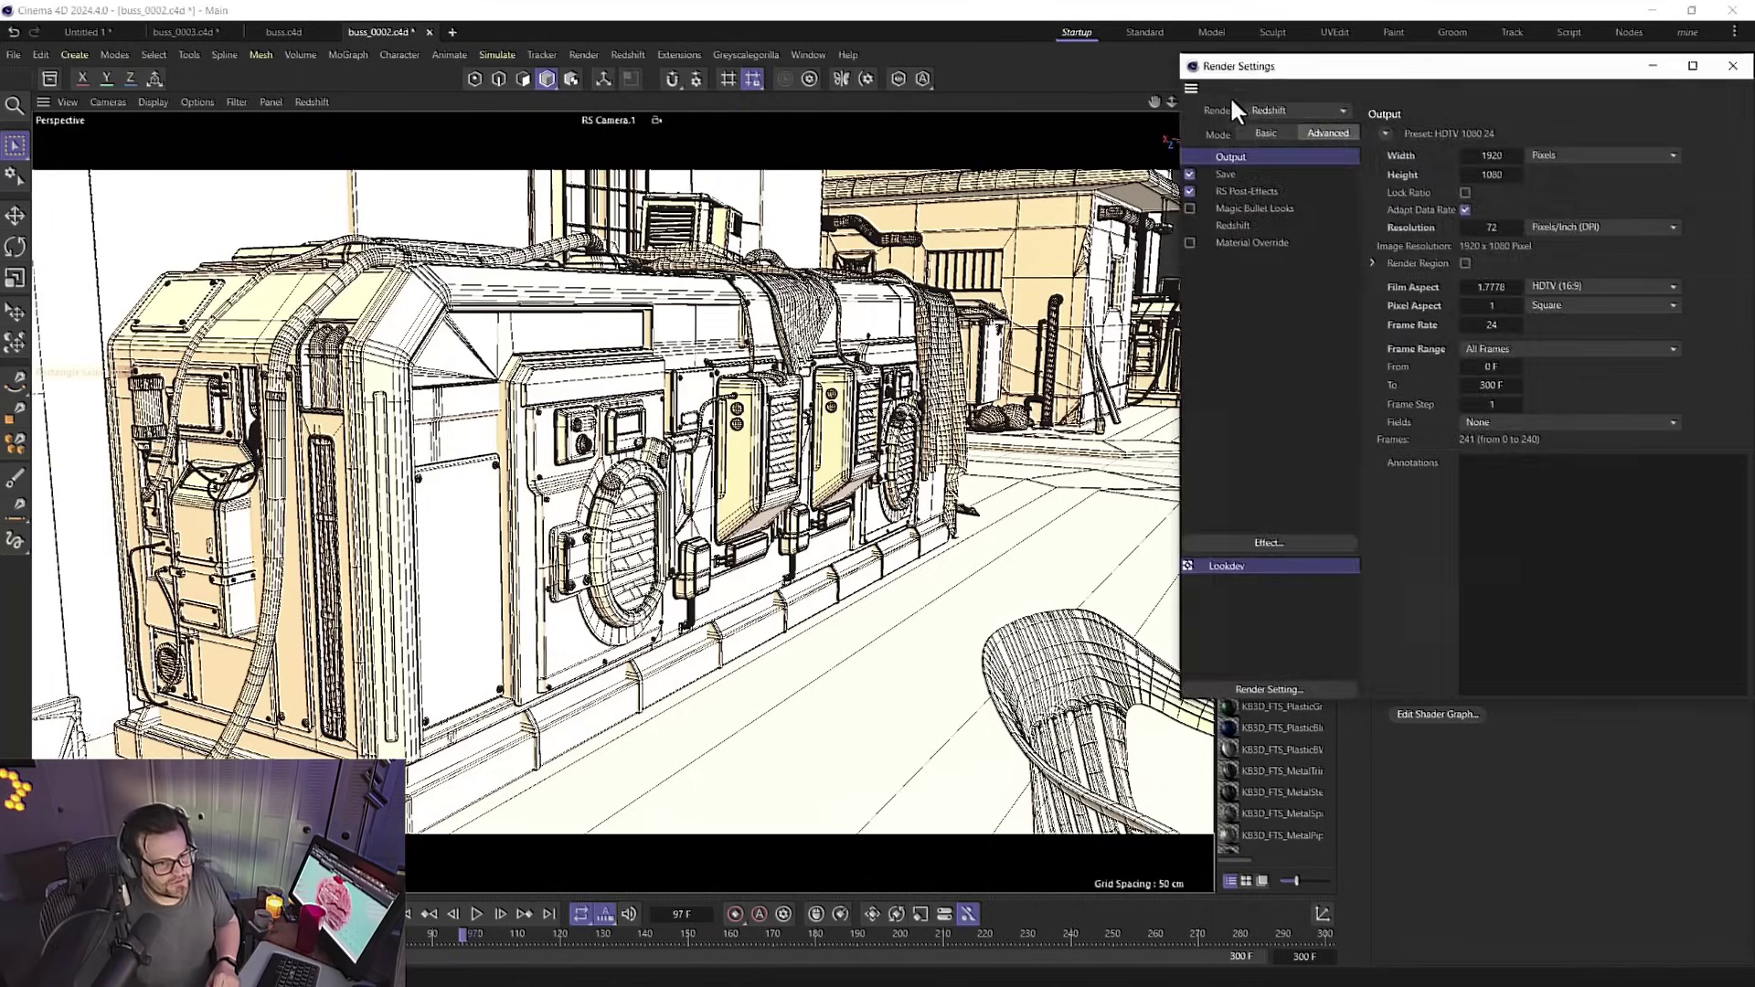
drag(1231, 53, 750, 51)
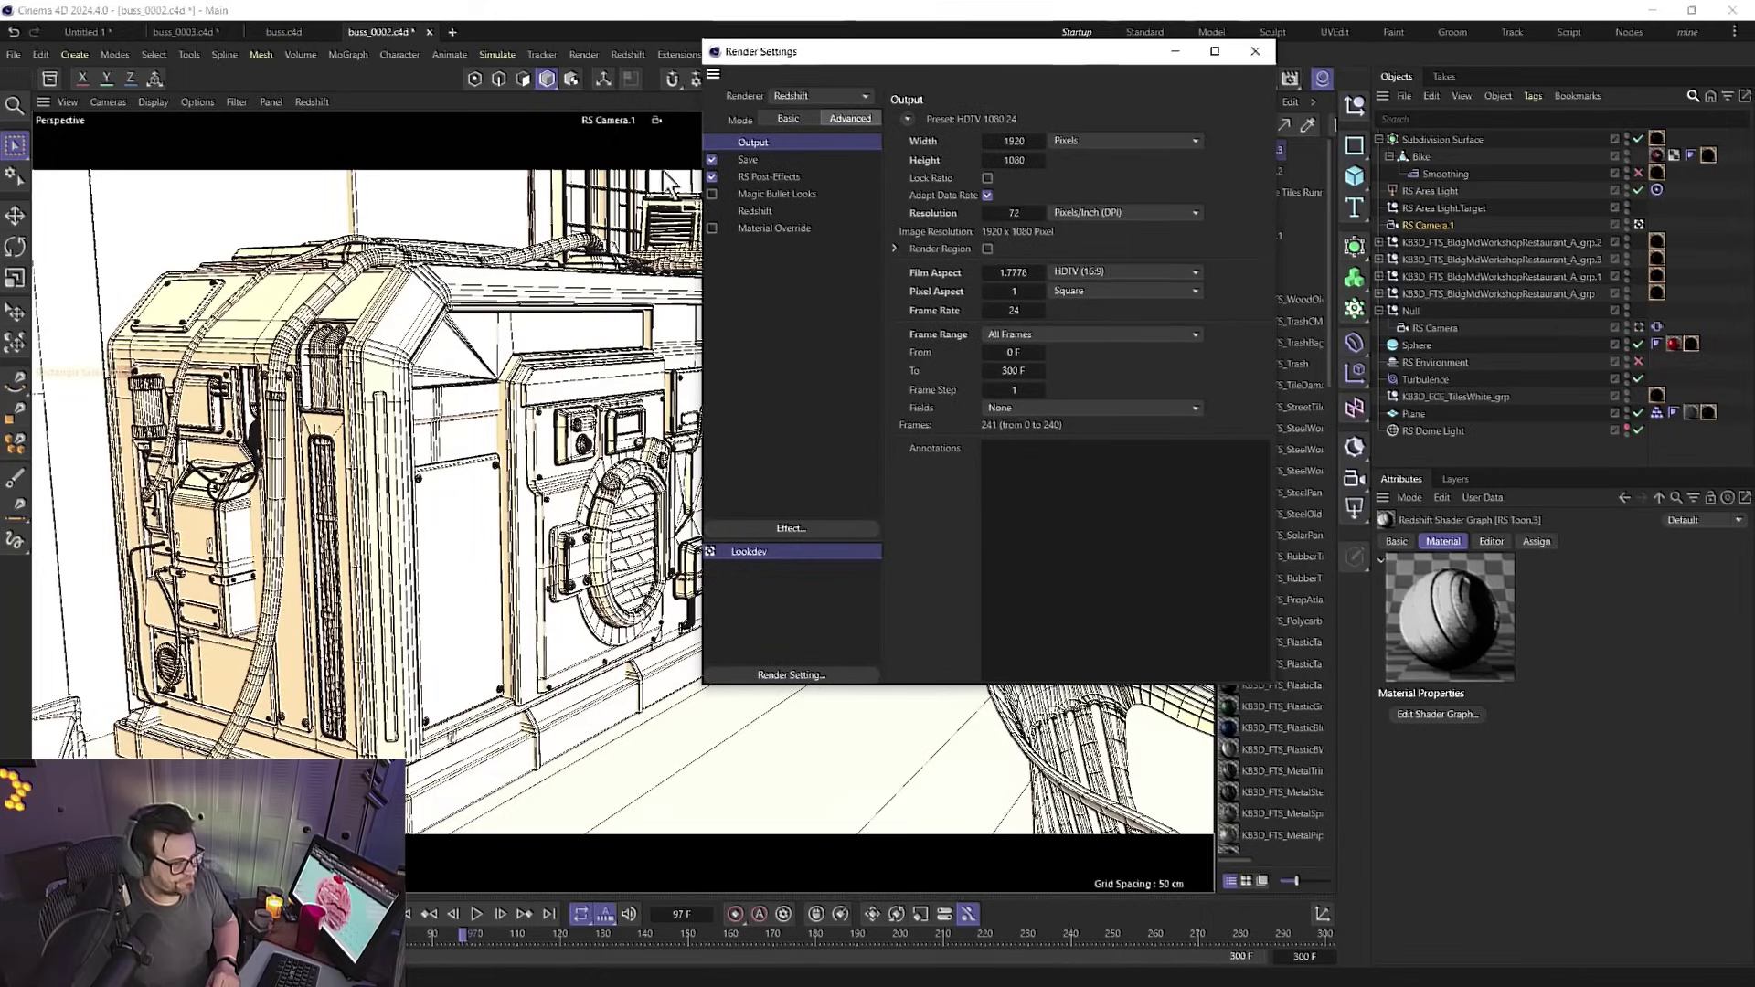
click(787, 528)
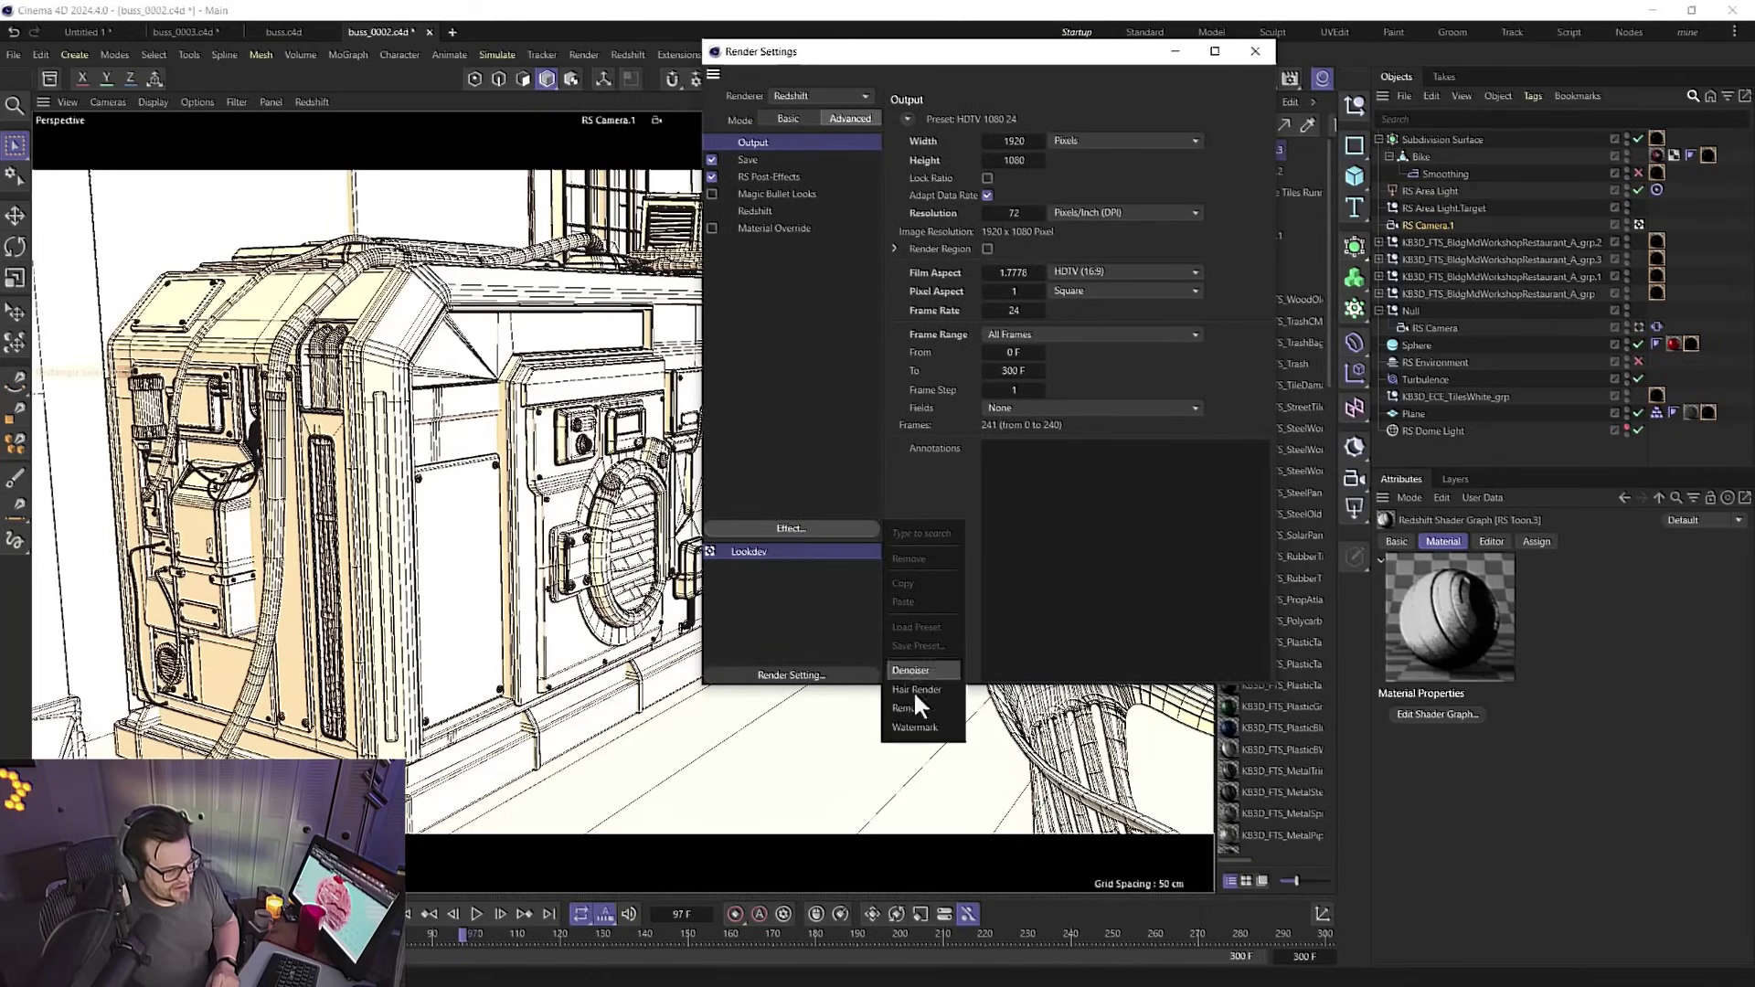
click(713, 228)
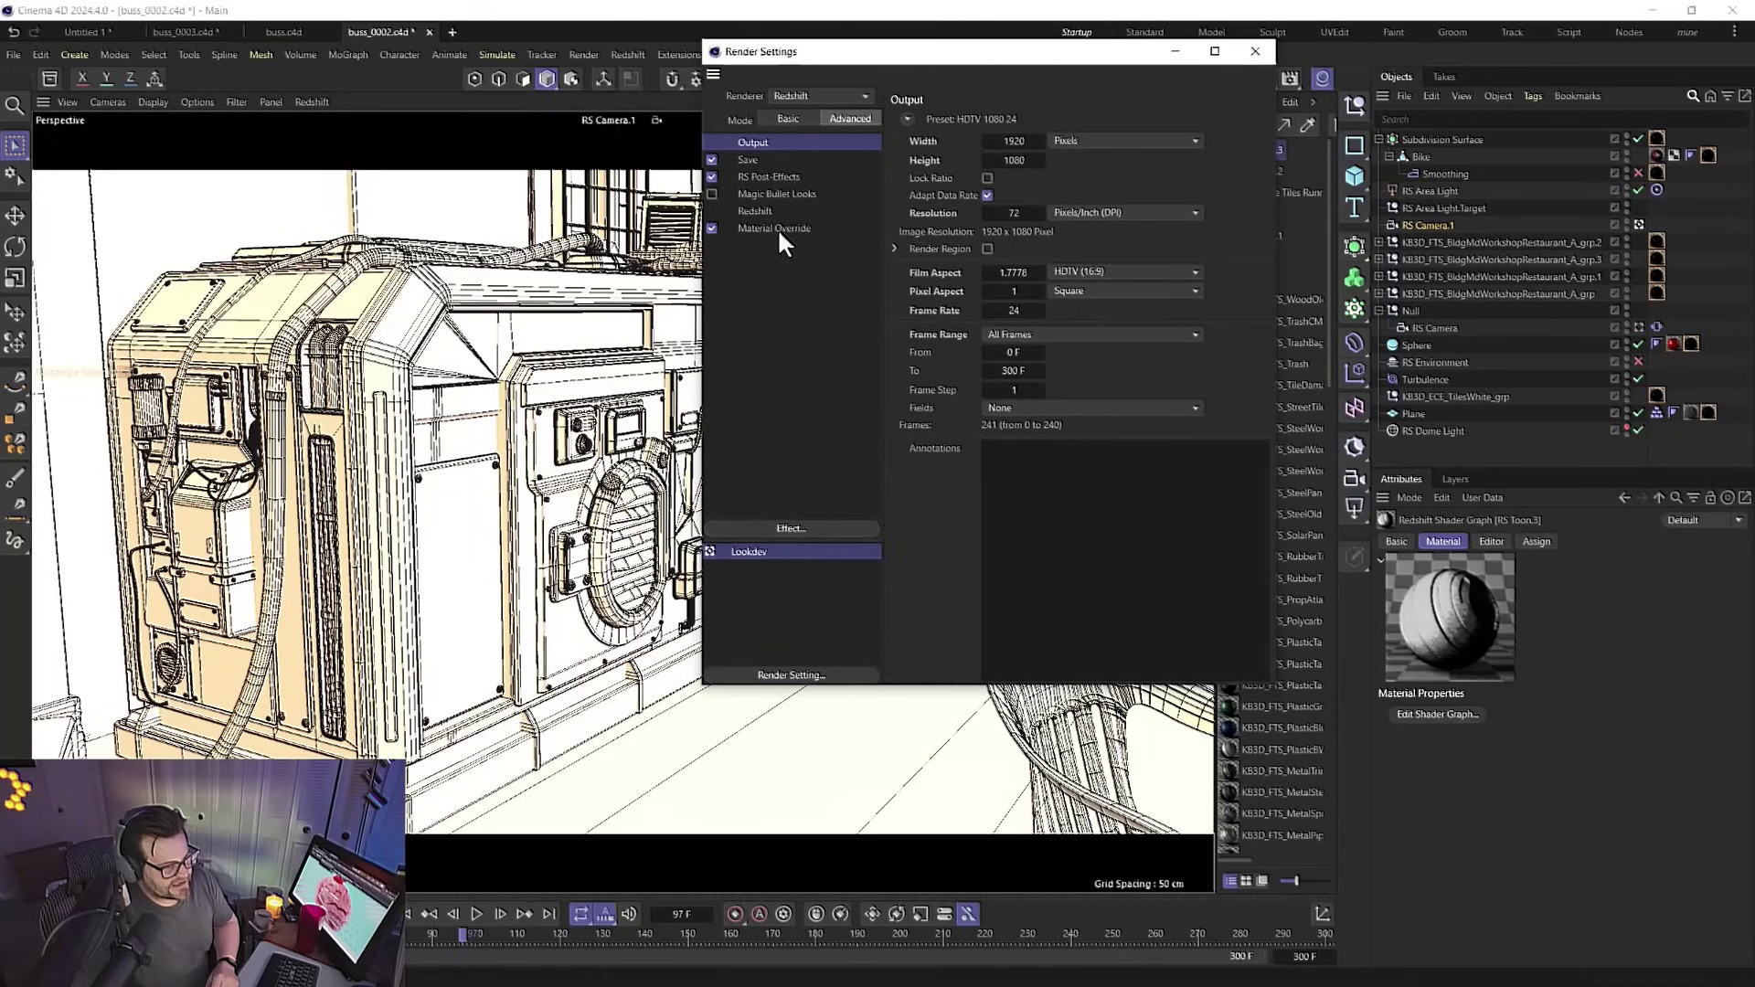
click(777, 227)
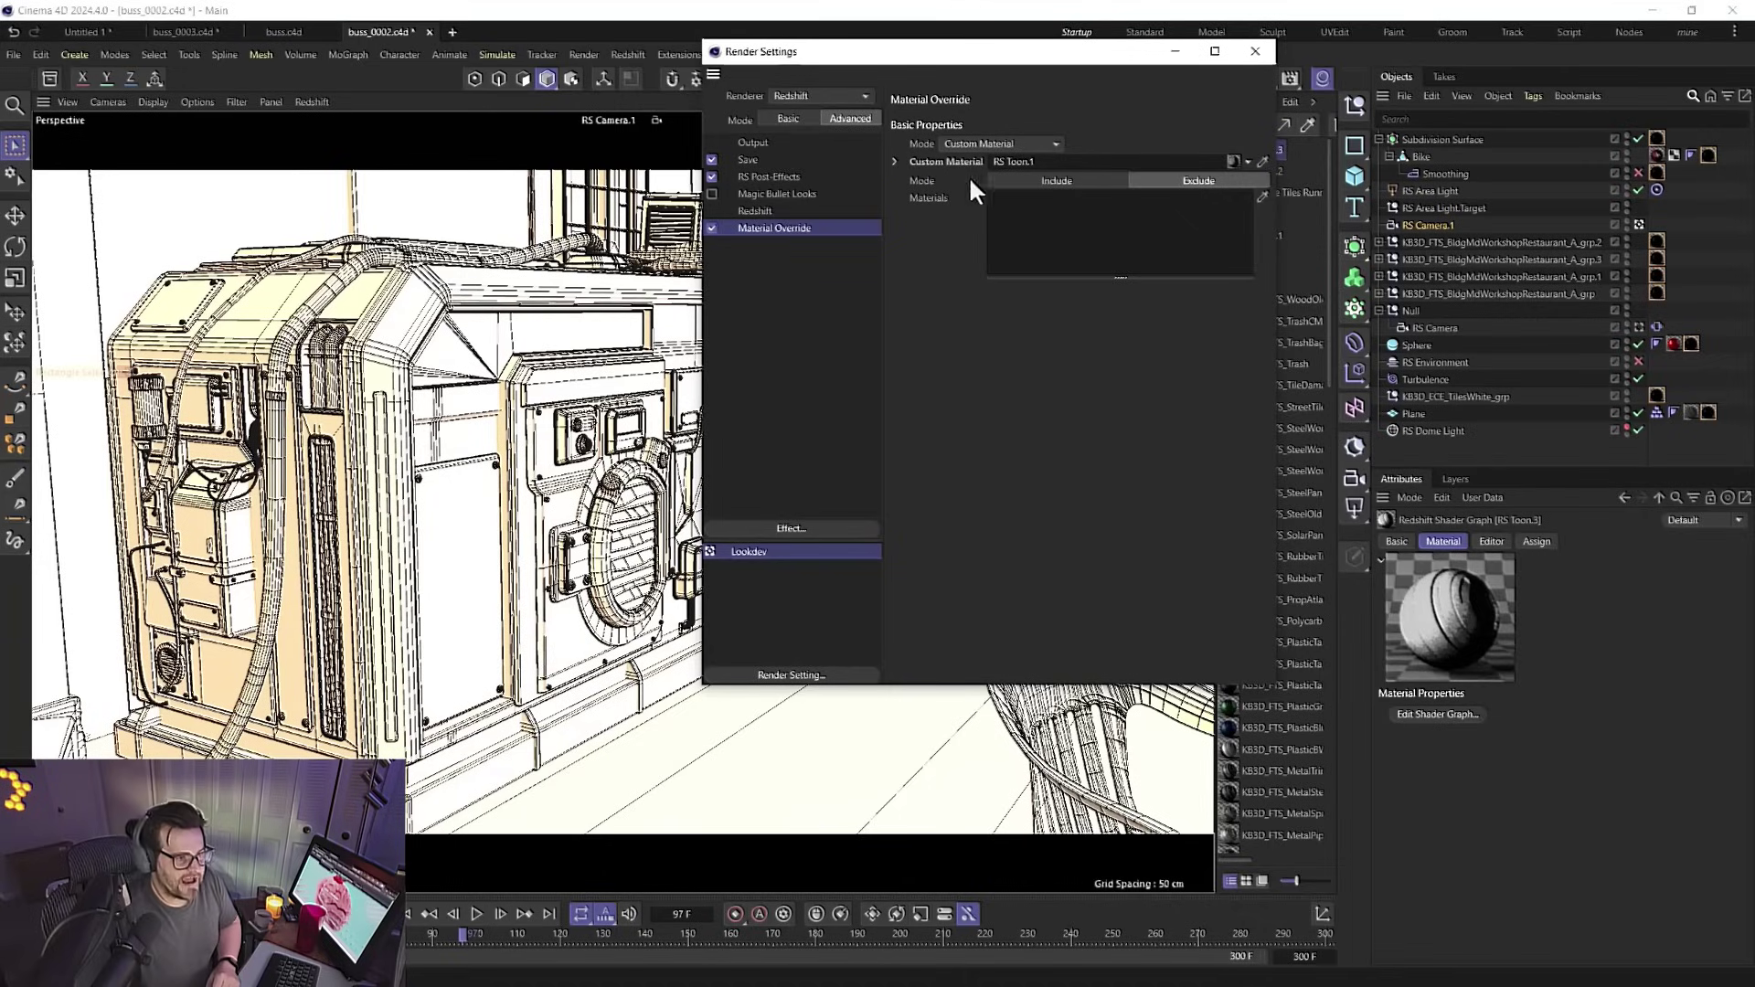
drag(1015, 53, 779, 68)
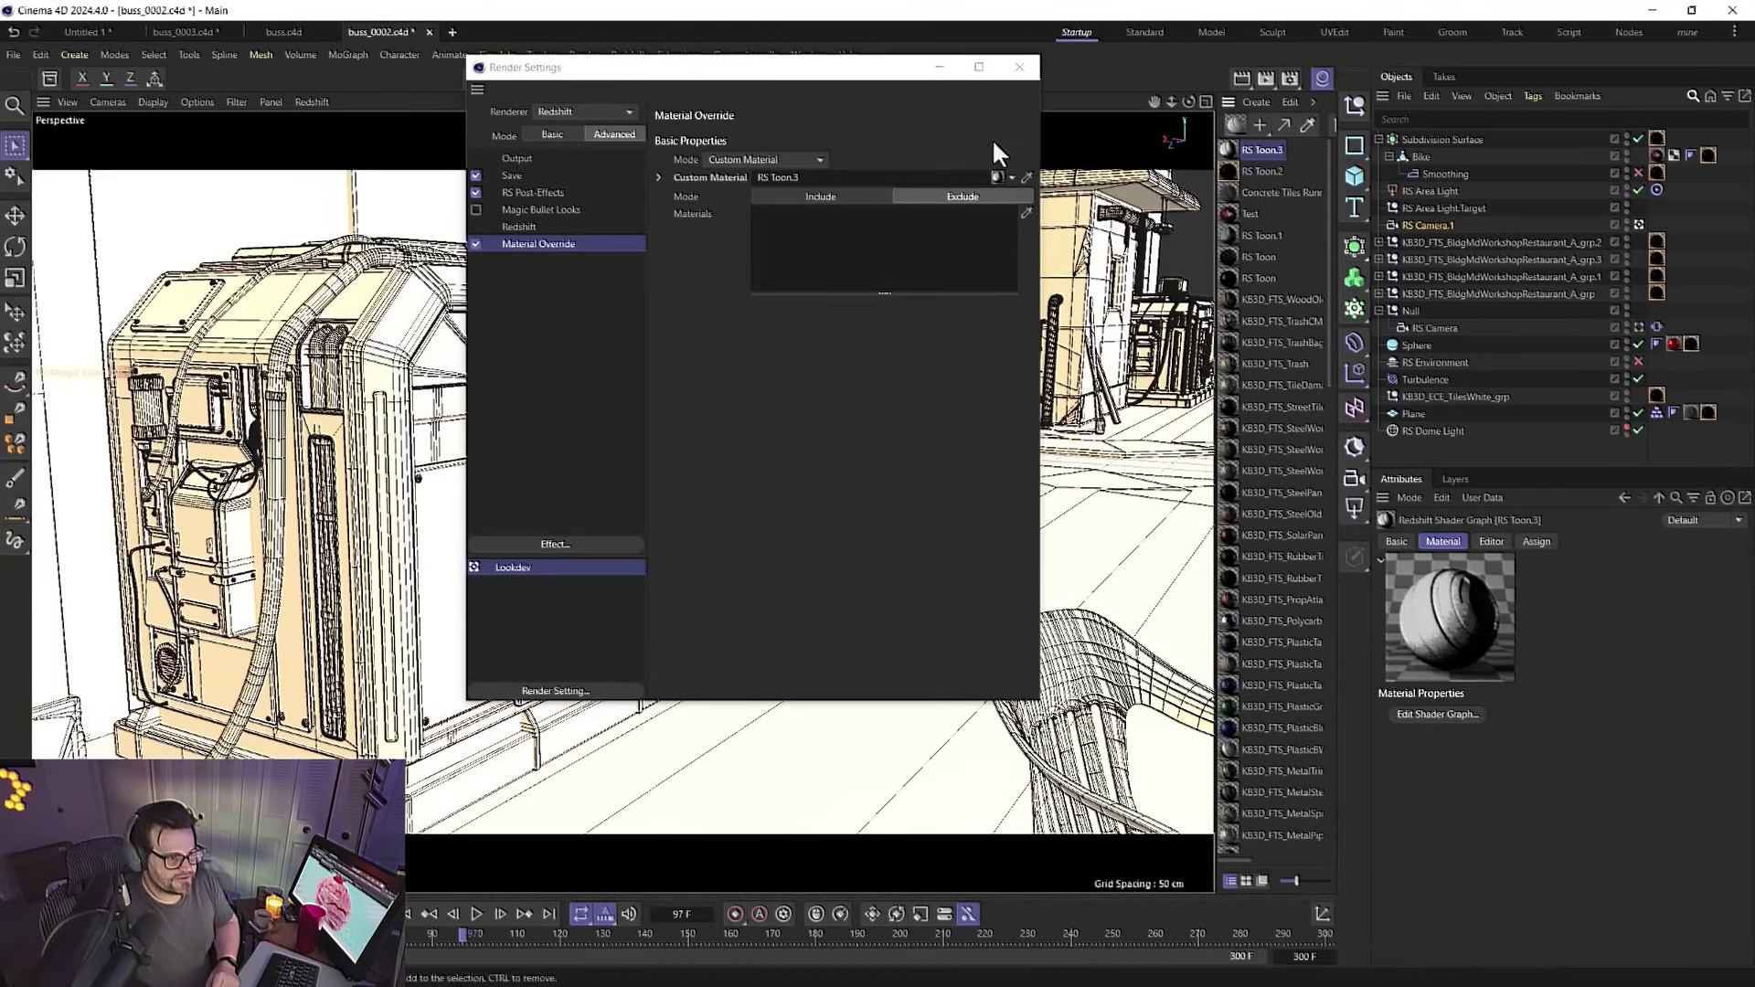
click(1020, 67)
Reopen the Redshift RenderView and start rendering the scene with the override material
click(629, 54)
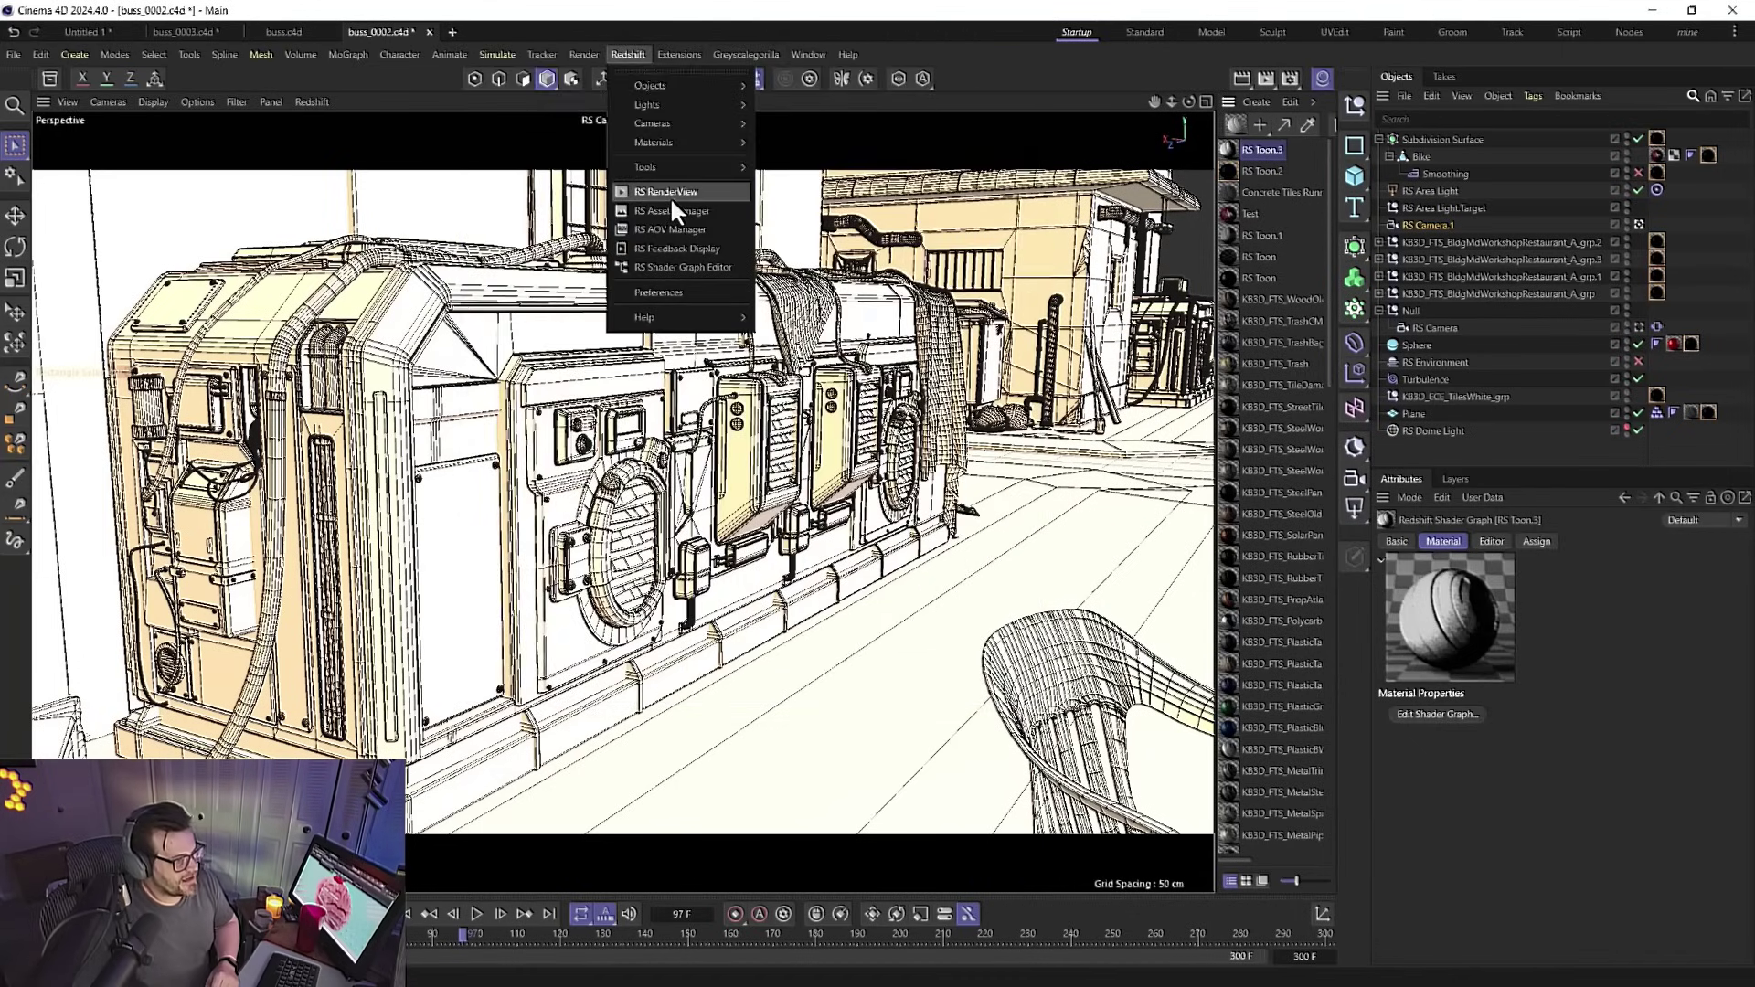
click(671, 196)
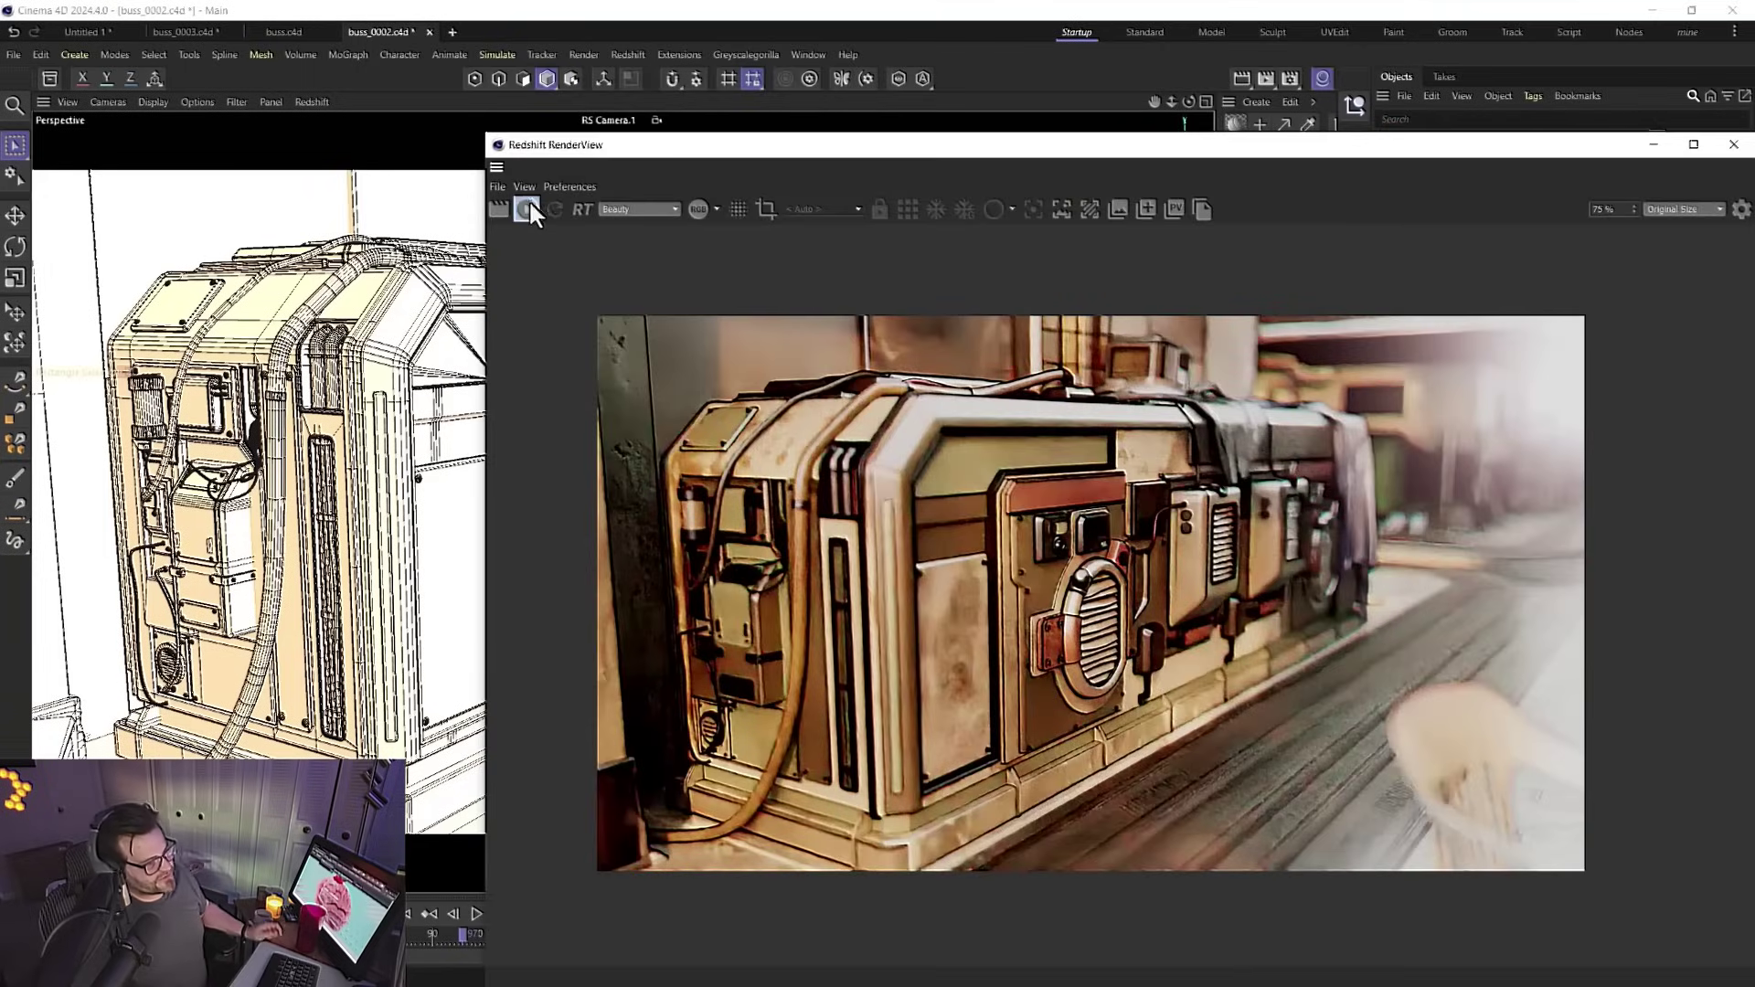
click(528, 209)
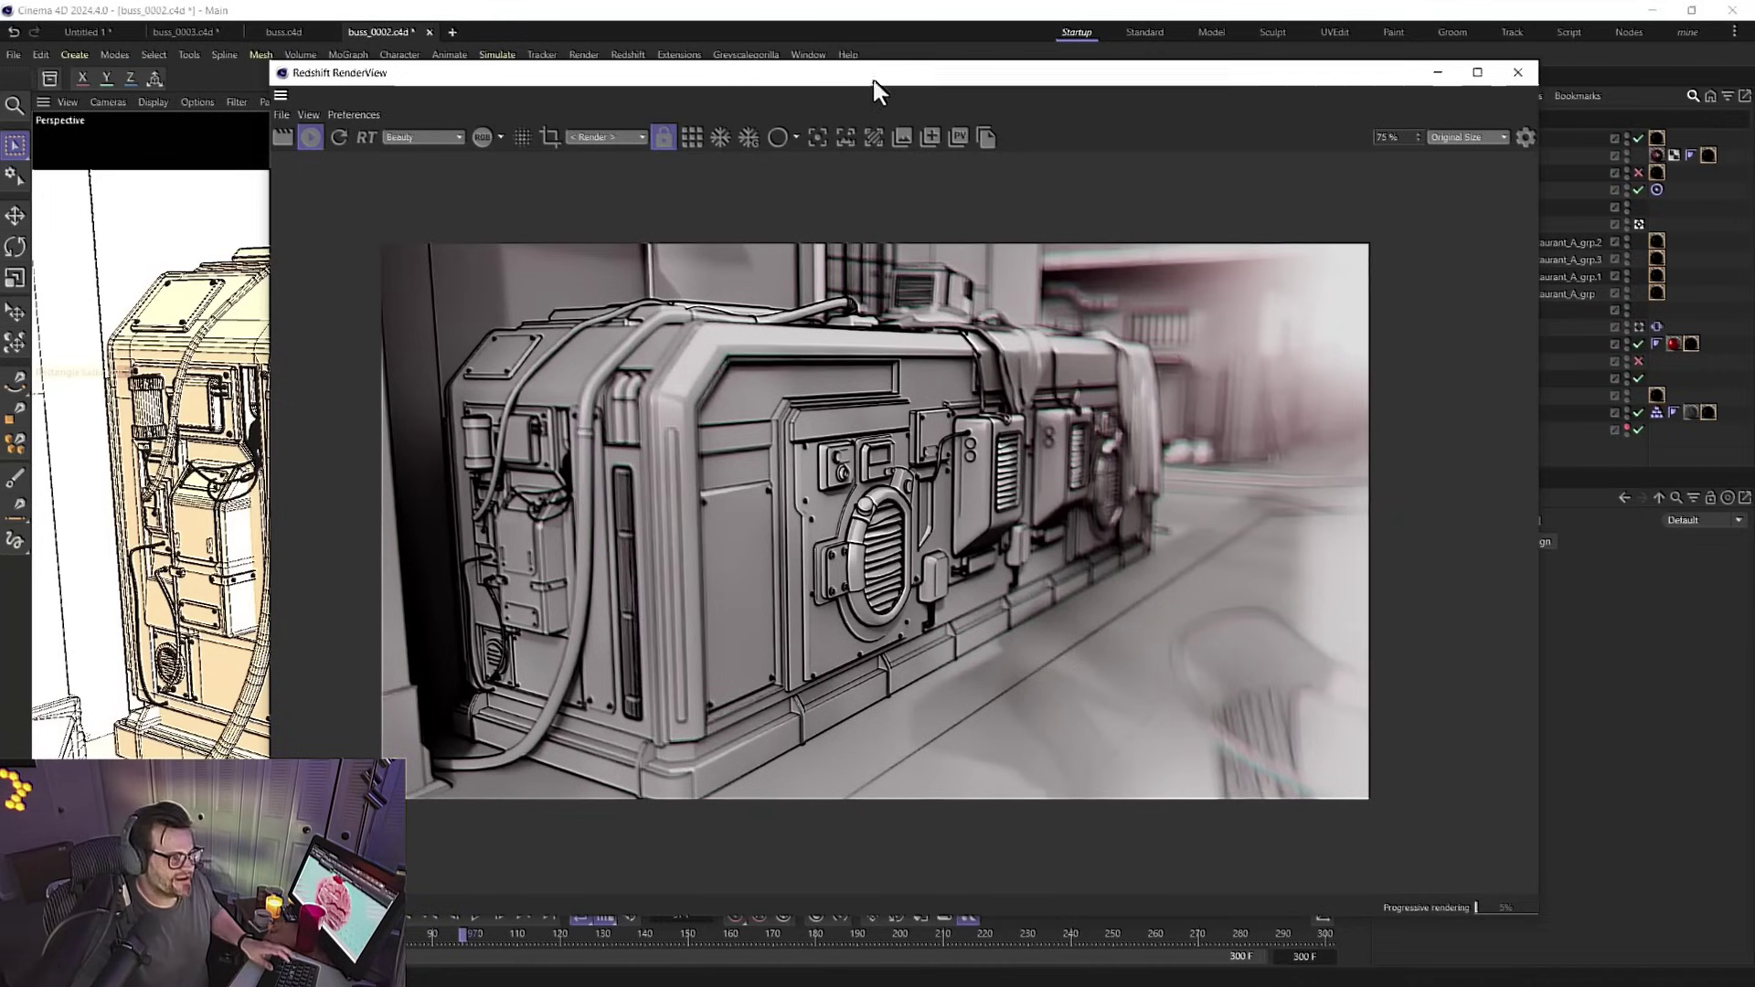
Make room beside the render for the object list and turn off bokeh on RS Camera.1
drag(874, 80, 650, 60)
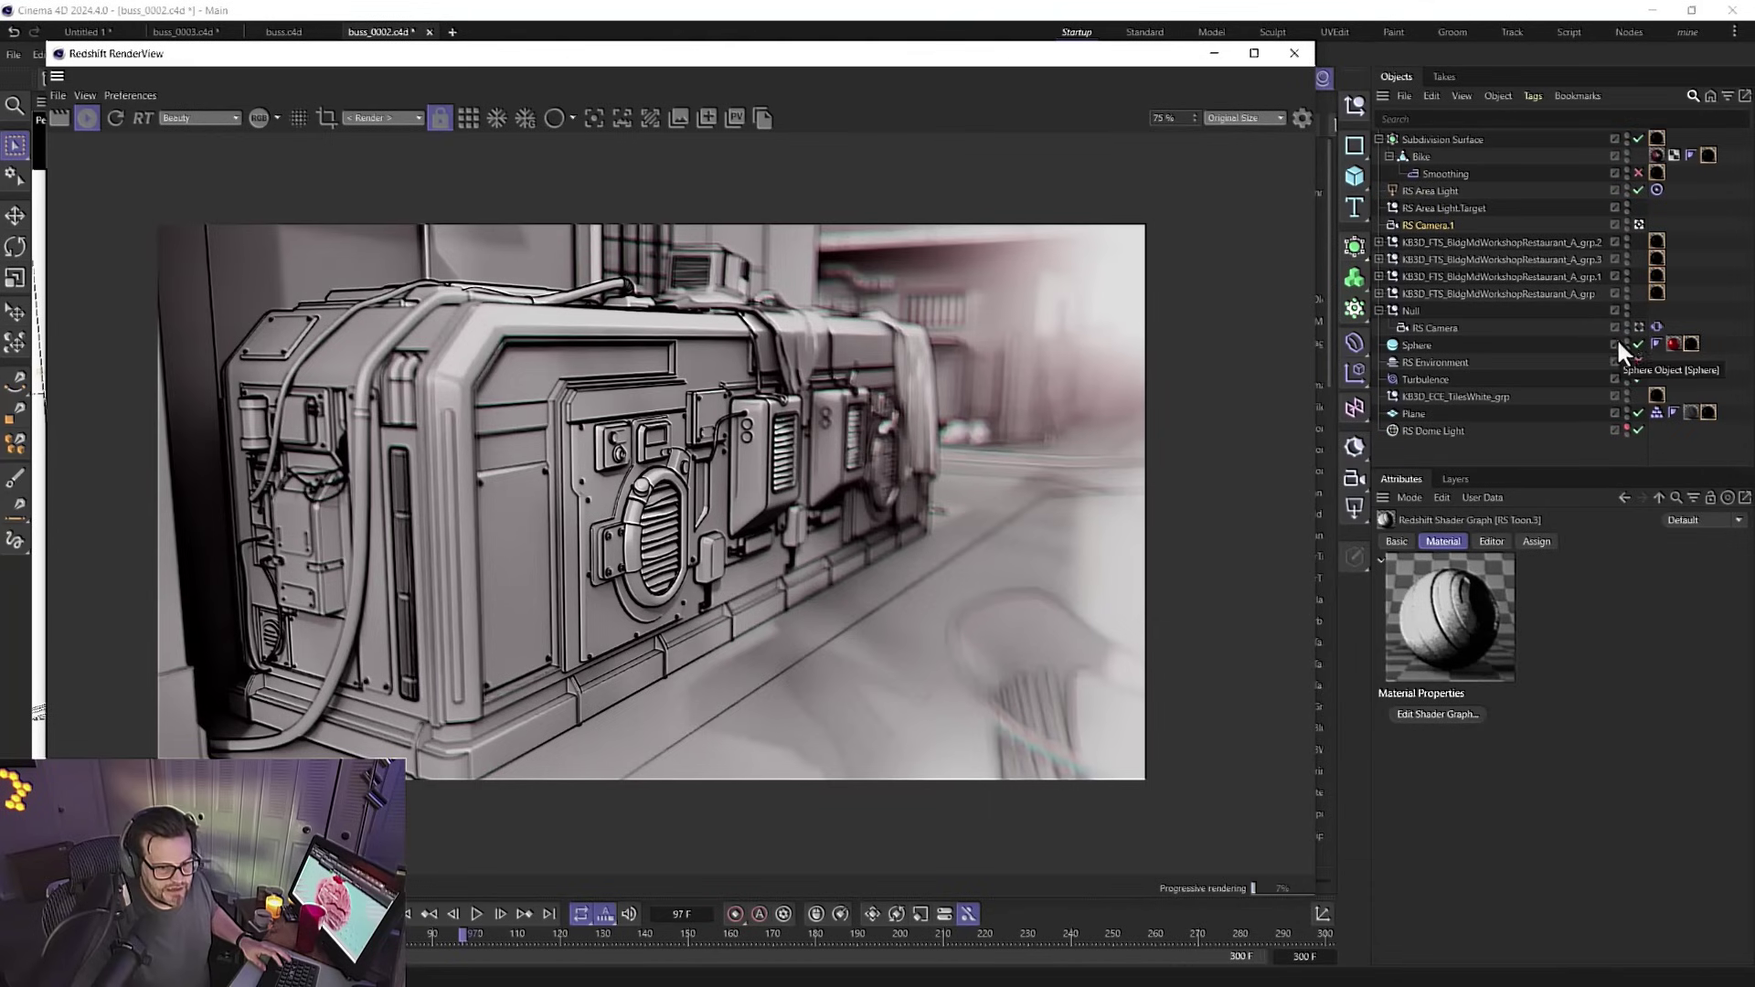
drag(1037, 60, 980, 57)
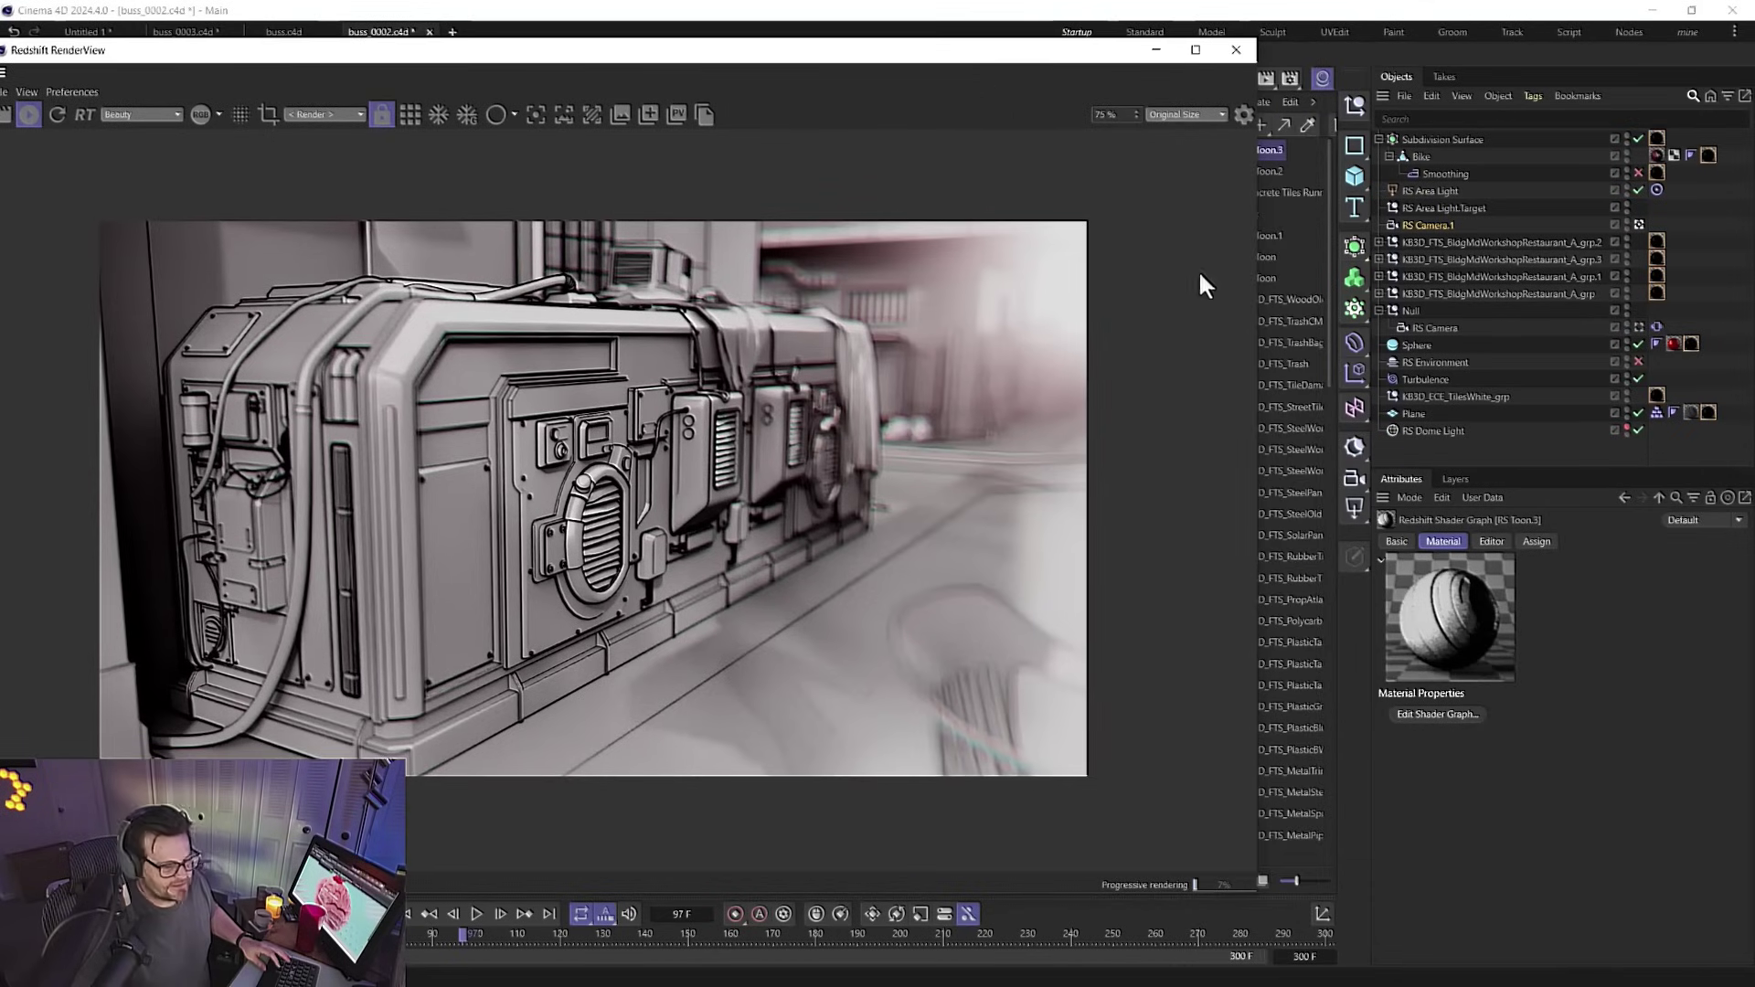
click(1438, 225)
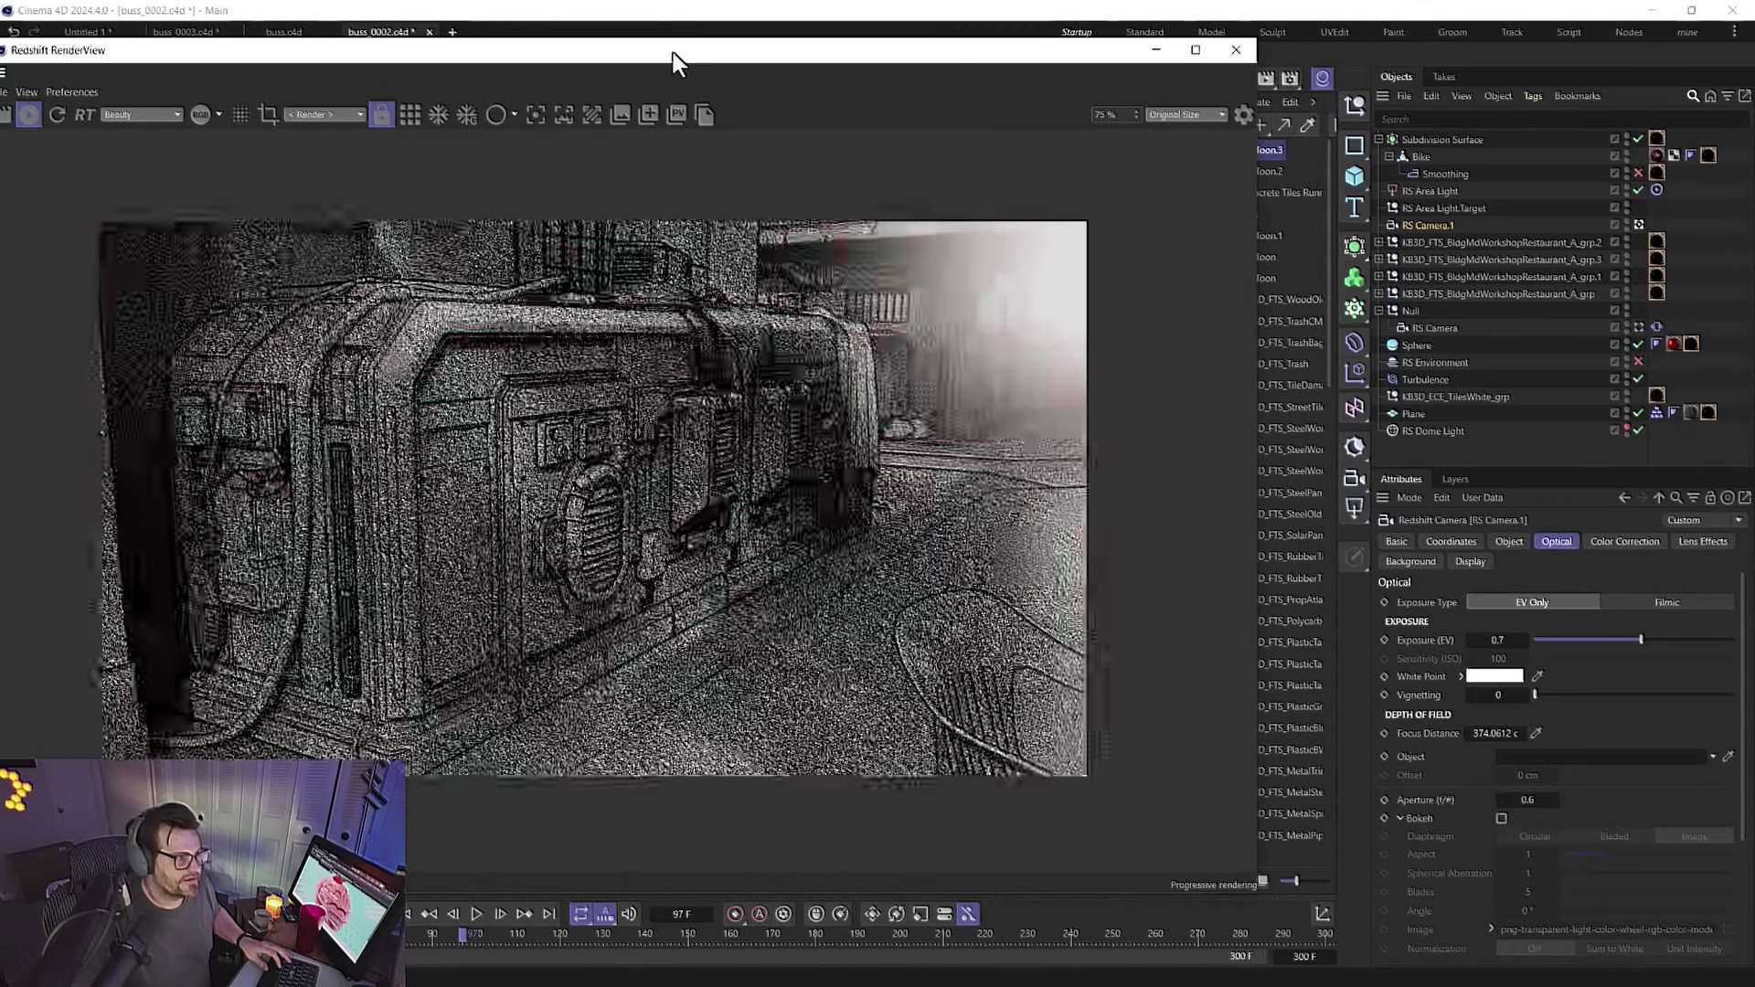
Reframe RS Camera.1 to a high aerial view over the rooftops and streets, and bring the render back into full view
drag(673, 52, 1482, 95)
scroll(578, 668, down, 10)
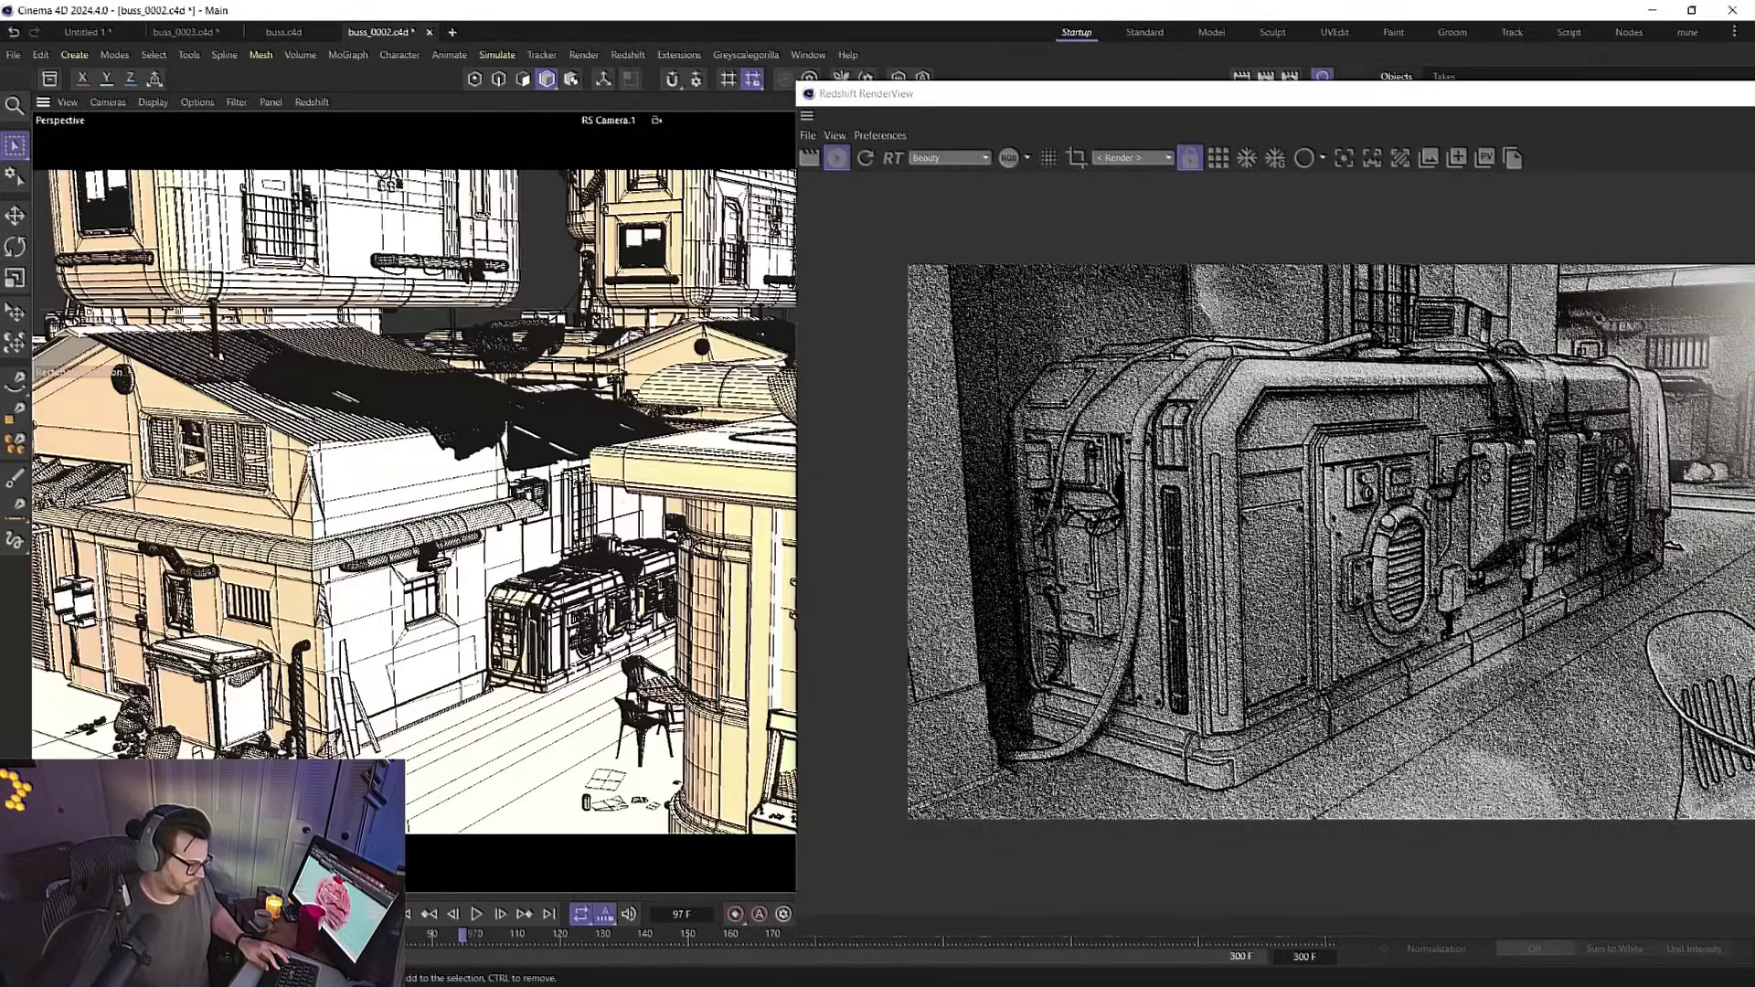
scroll(567, 672, up, 2)
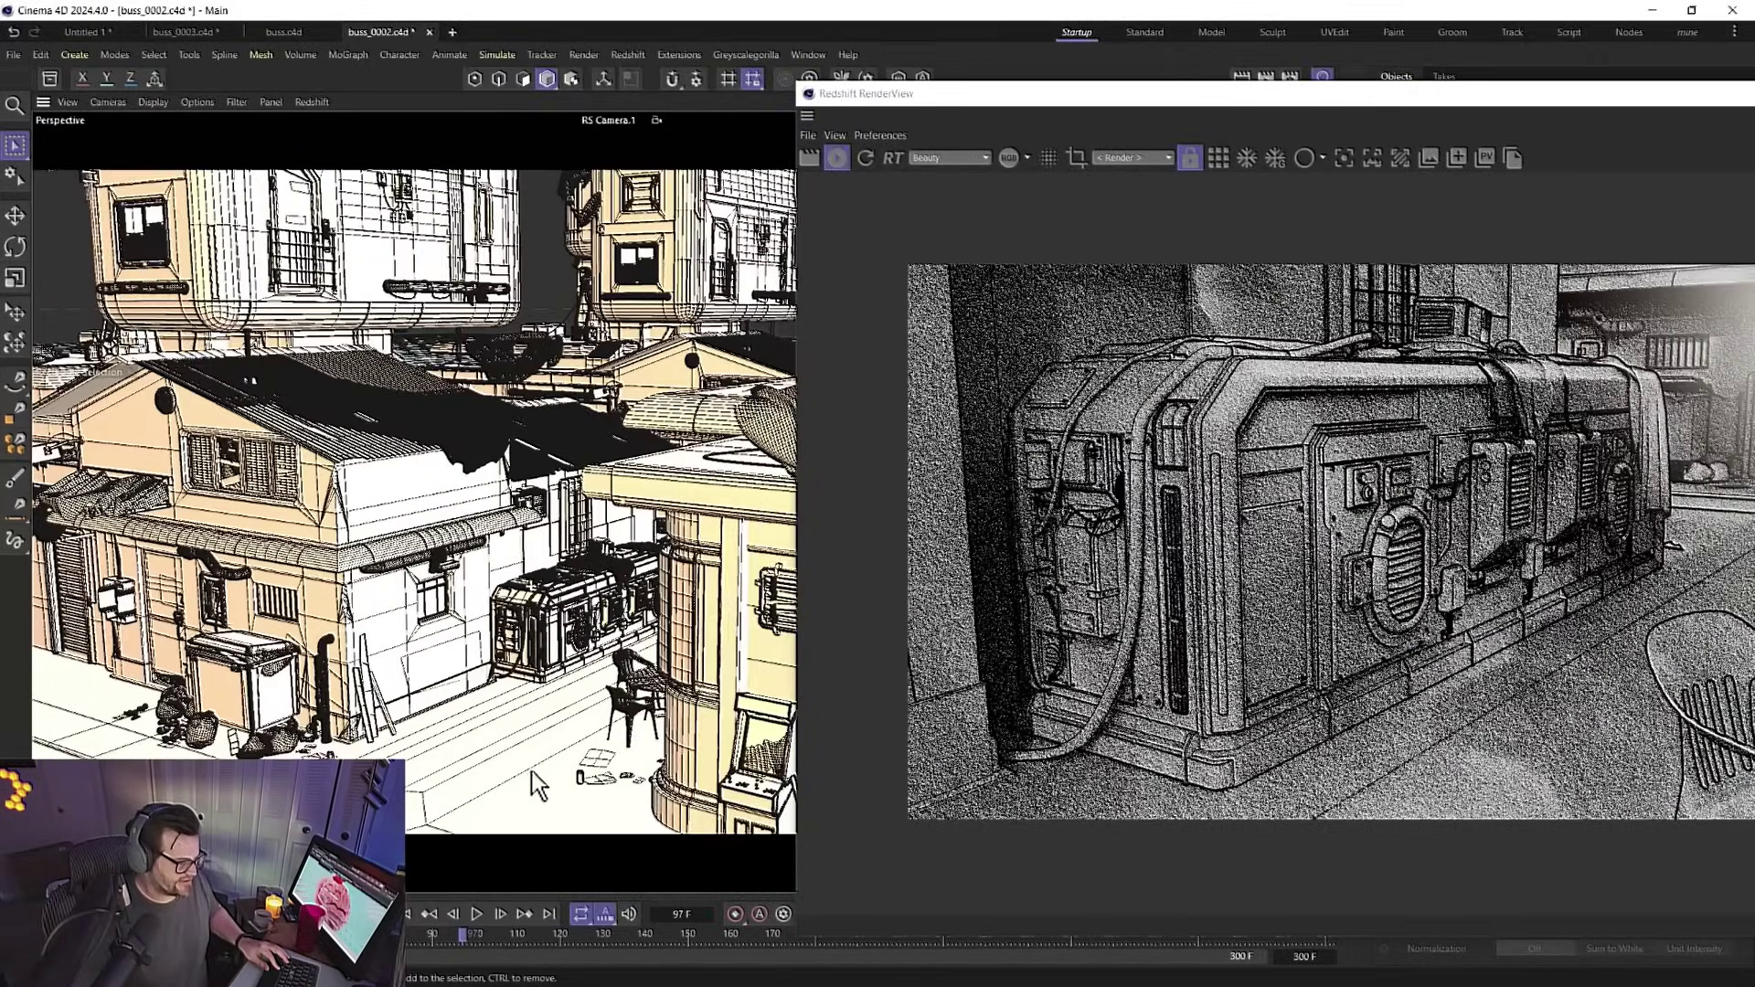
alt+drag(548, 558, 535, 569)
scroll(585, 640, down, 5)
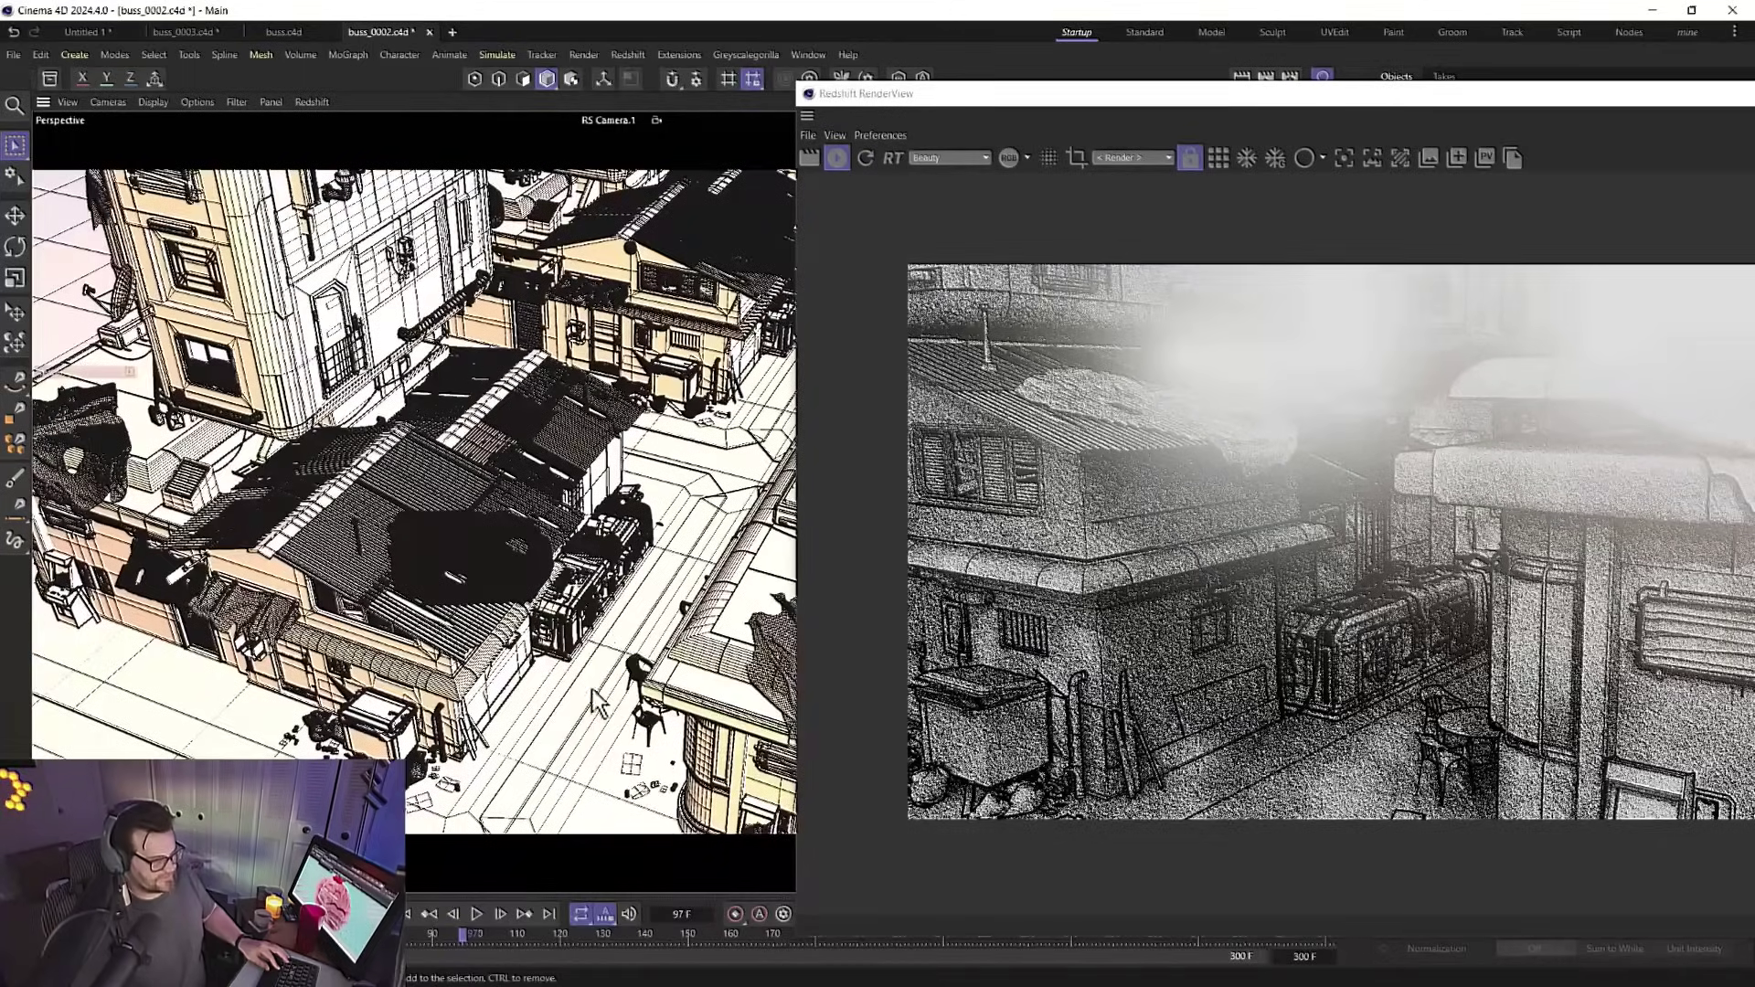
drag(1178, 117, 654, 103)
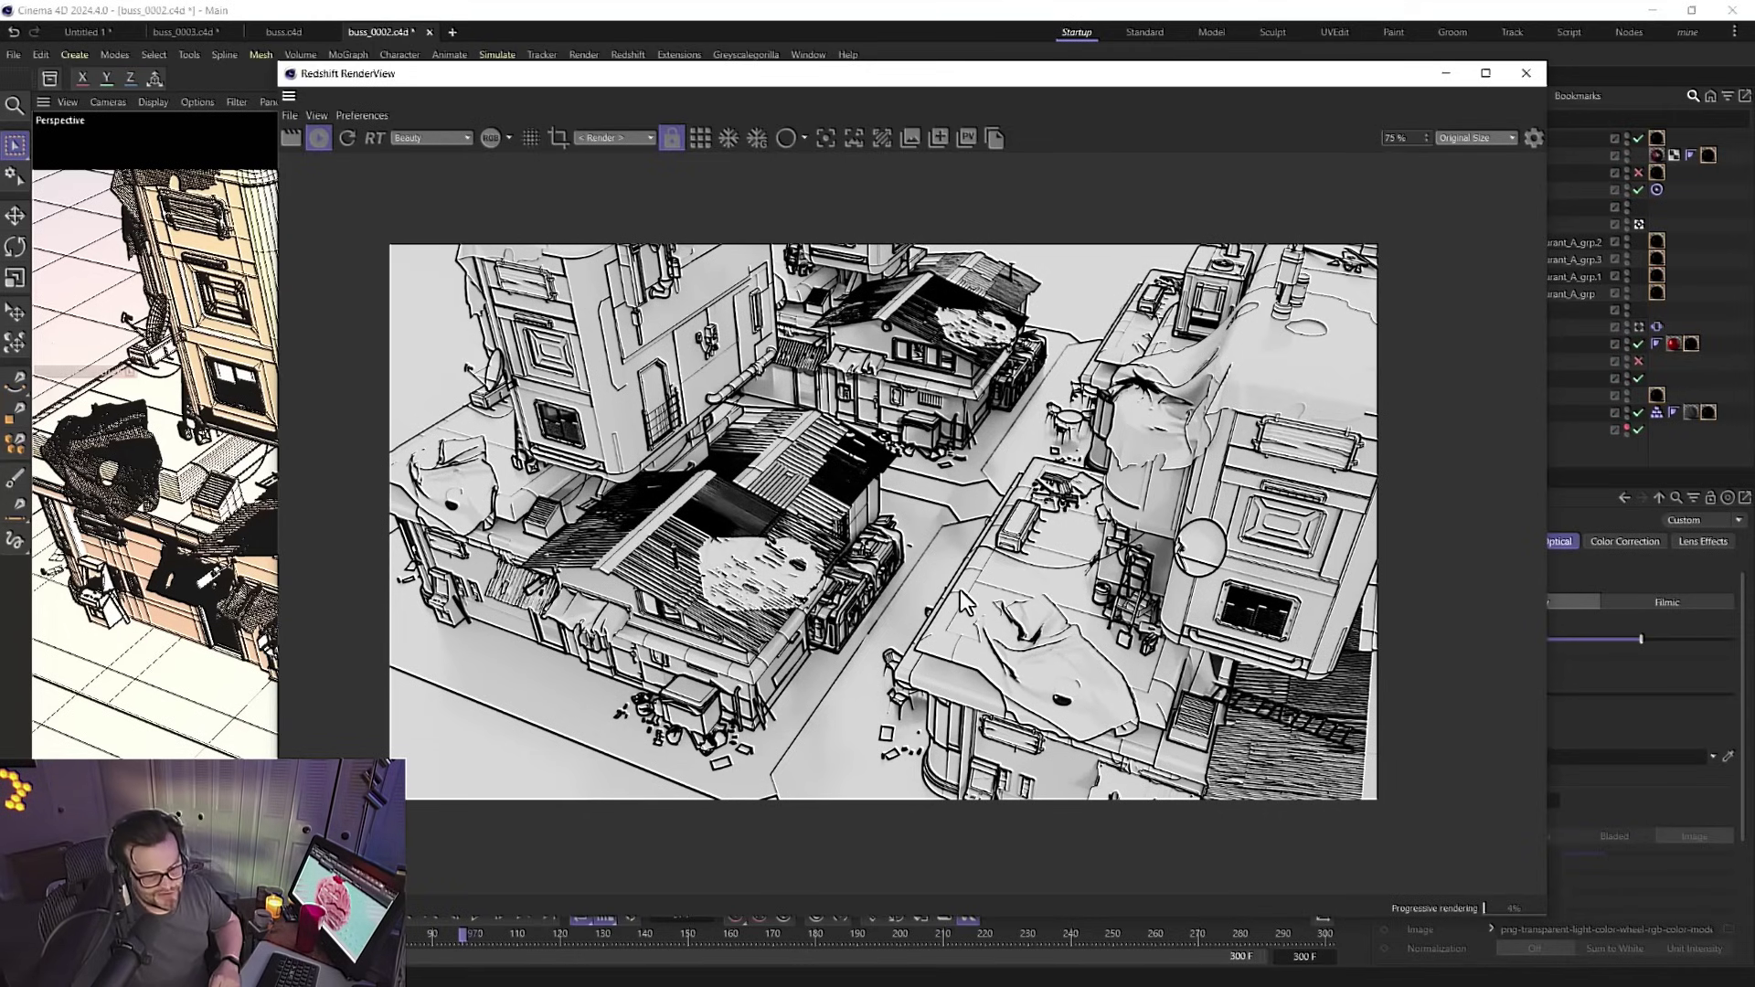
Turn off Material Override in the render settings and close them to render with the objects' own materials
drag(948, 84, 621, 86)
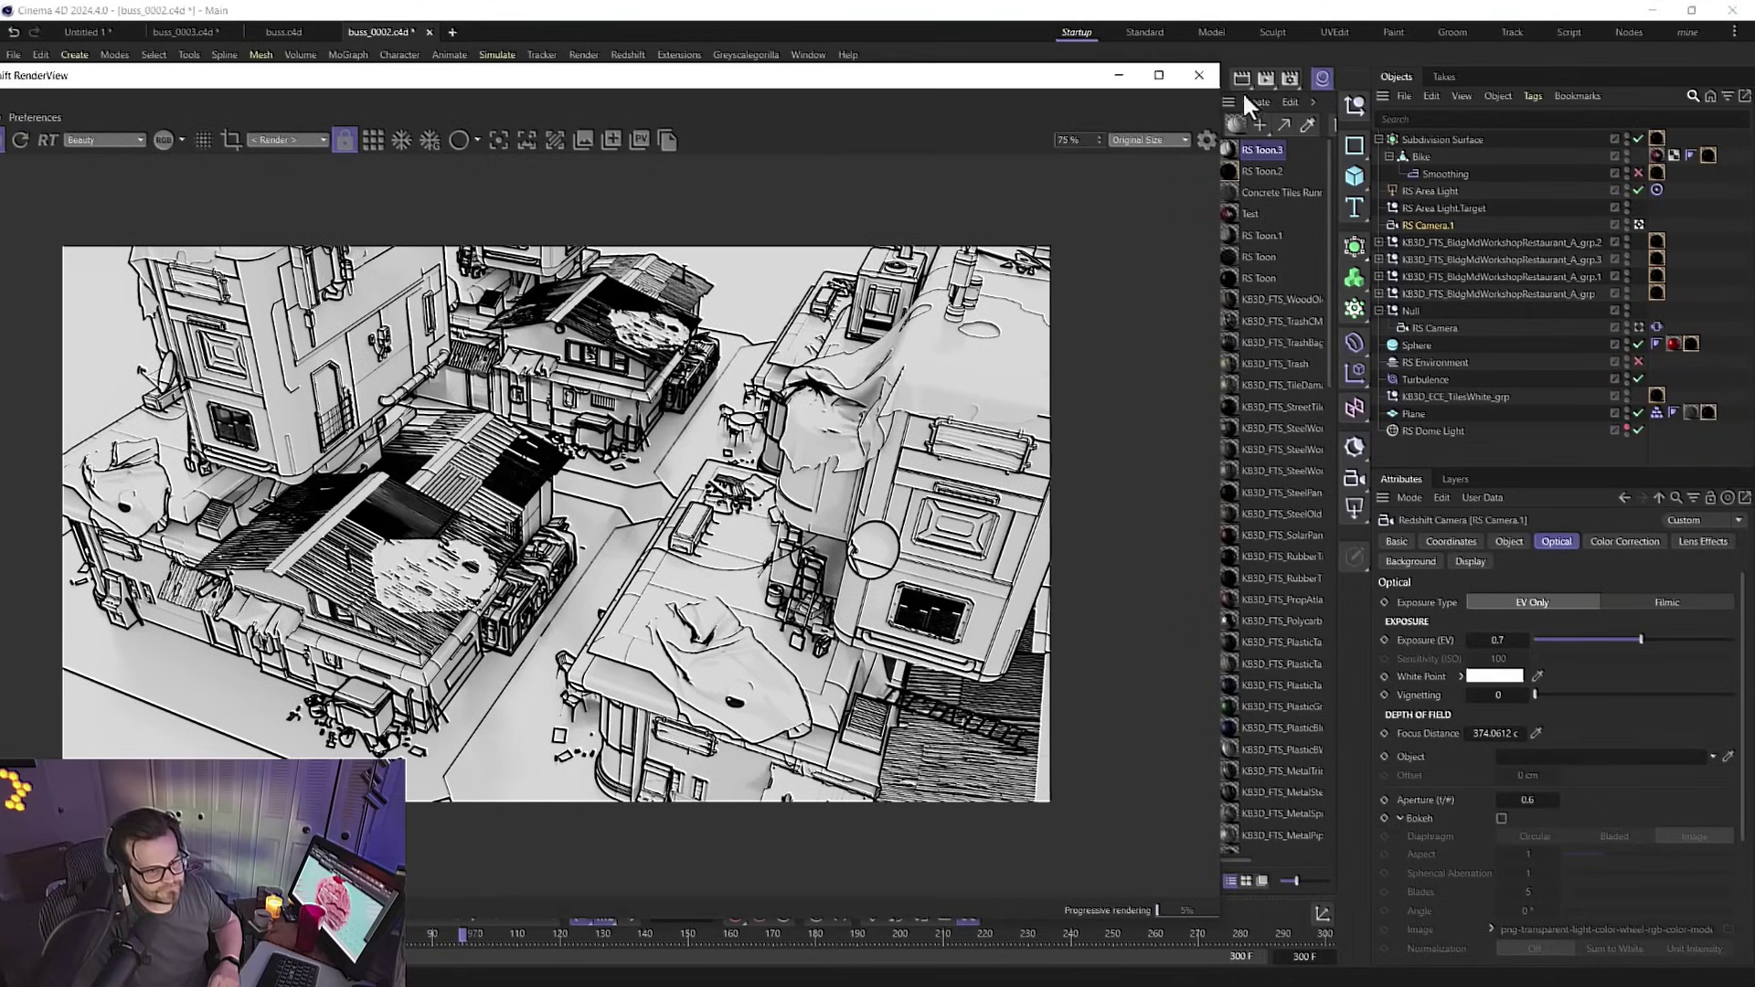
click(1289, 80)
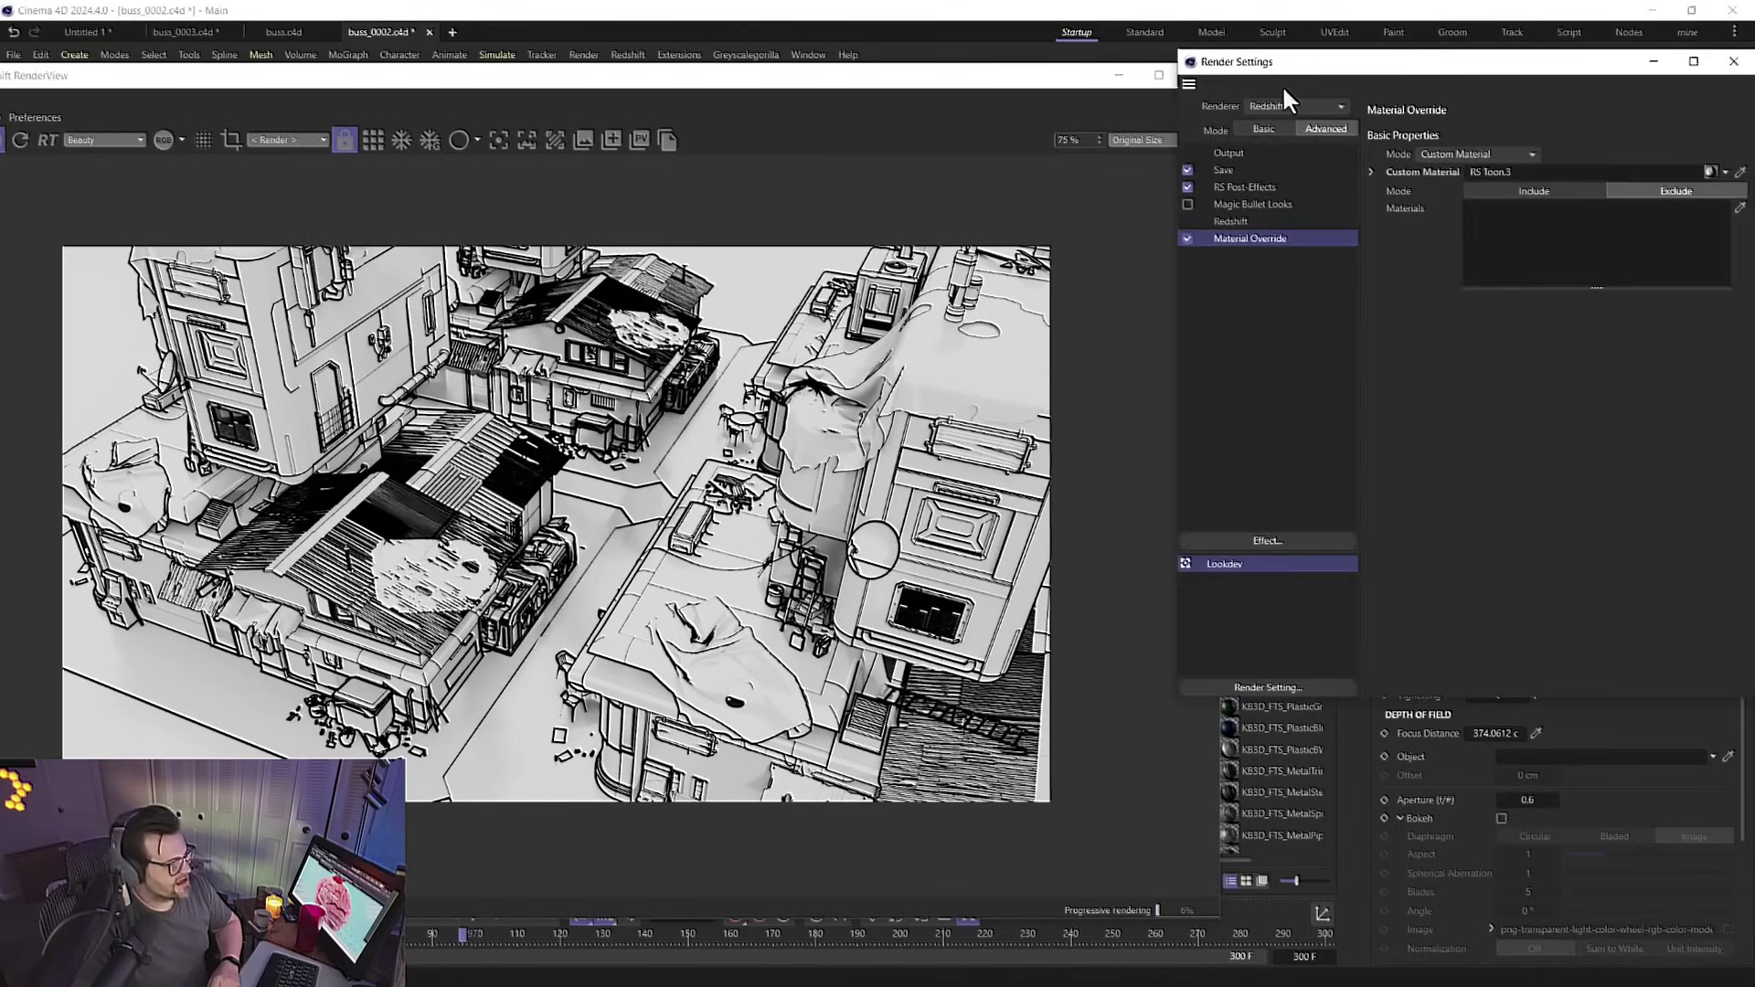
click(1188, 238)
click(1734, 61)
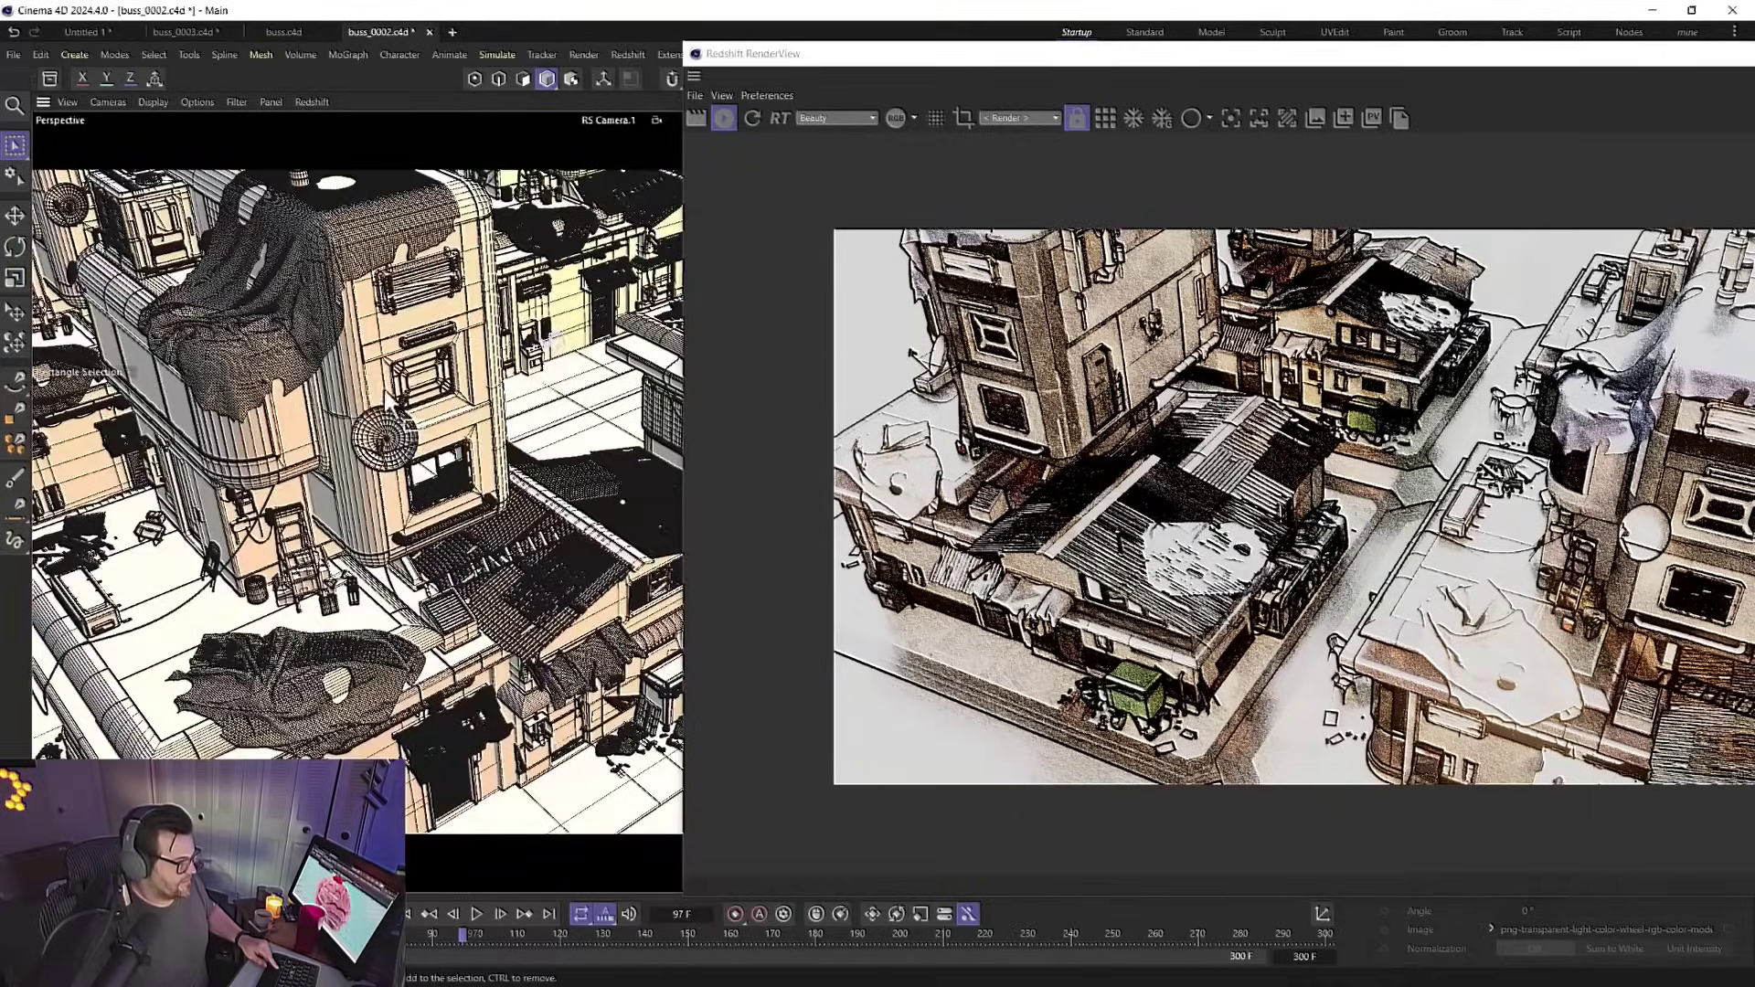
Inspect the toon-shaded buildings through RS Camera.1, from a close-up of the wall-mounted dish, electrical boxes and stepladder out to the rooftops
alt+drag(386, 400, 512, 532)
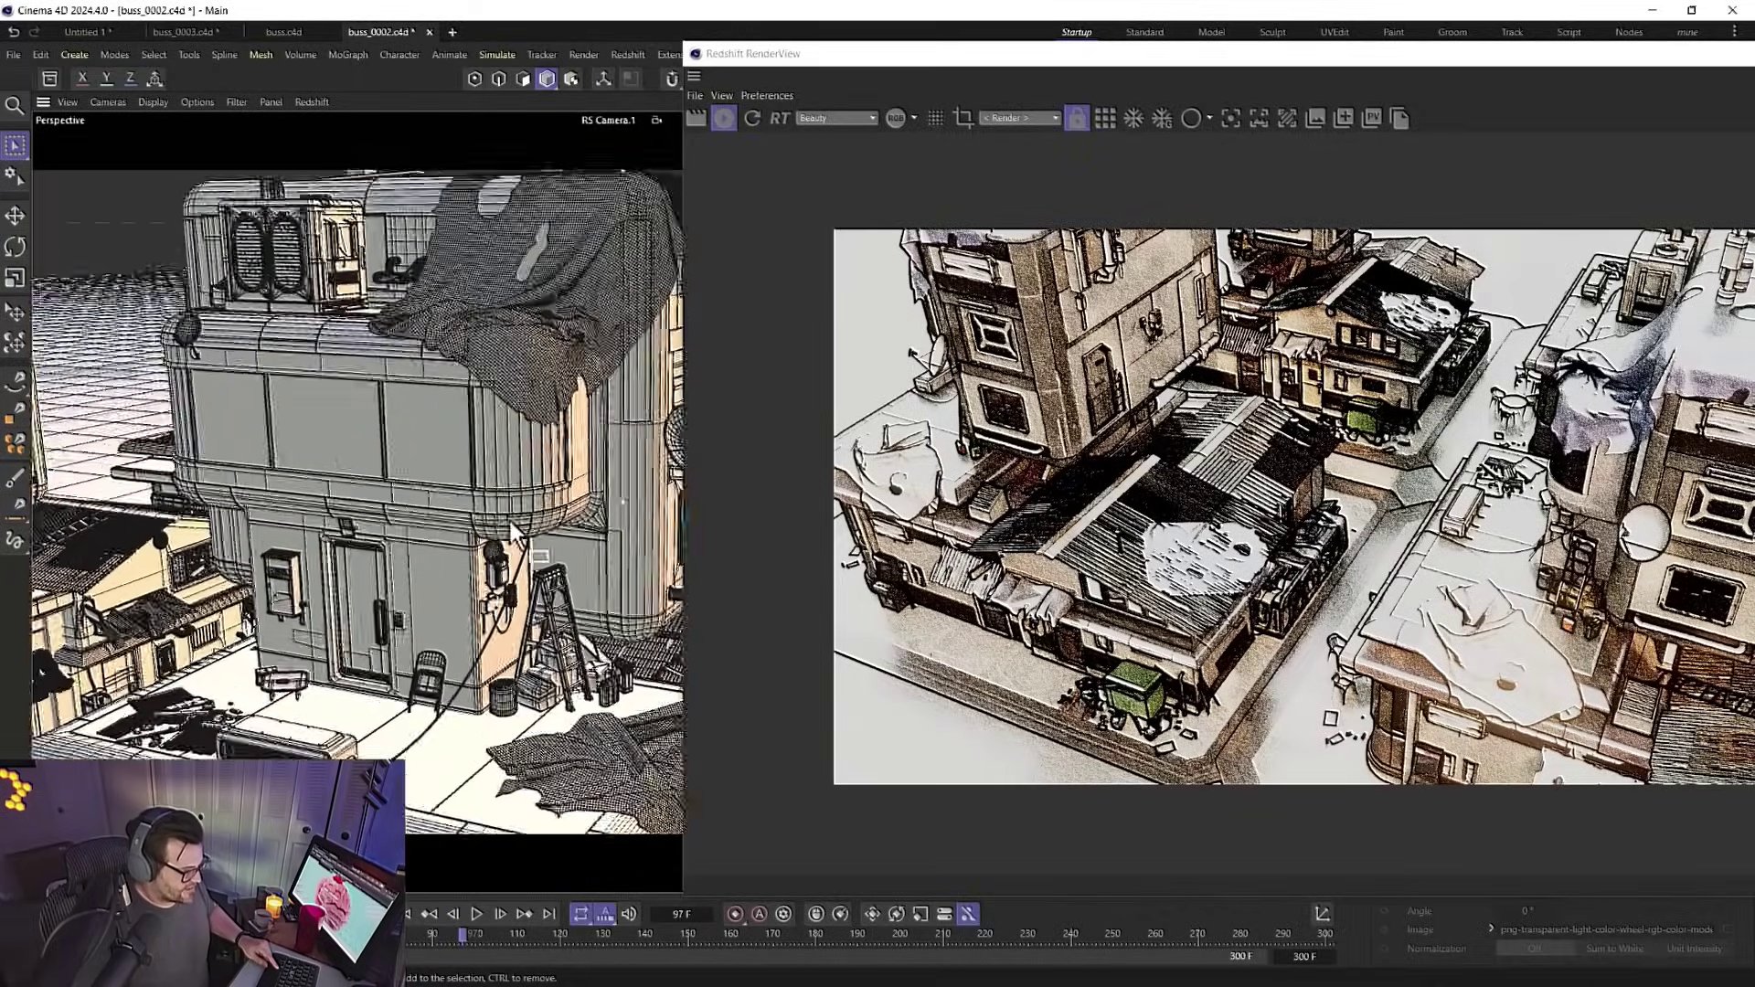
scroll(512, 534, down, 5)
alt+drag(533, 286, 377, 527)
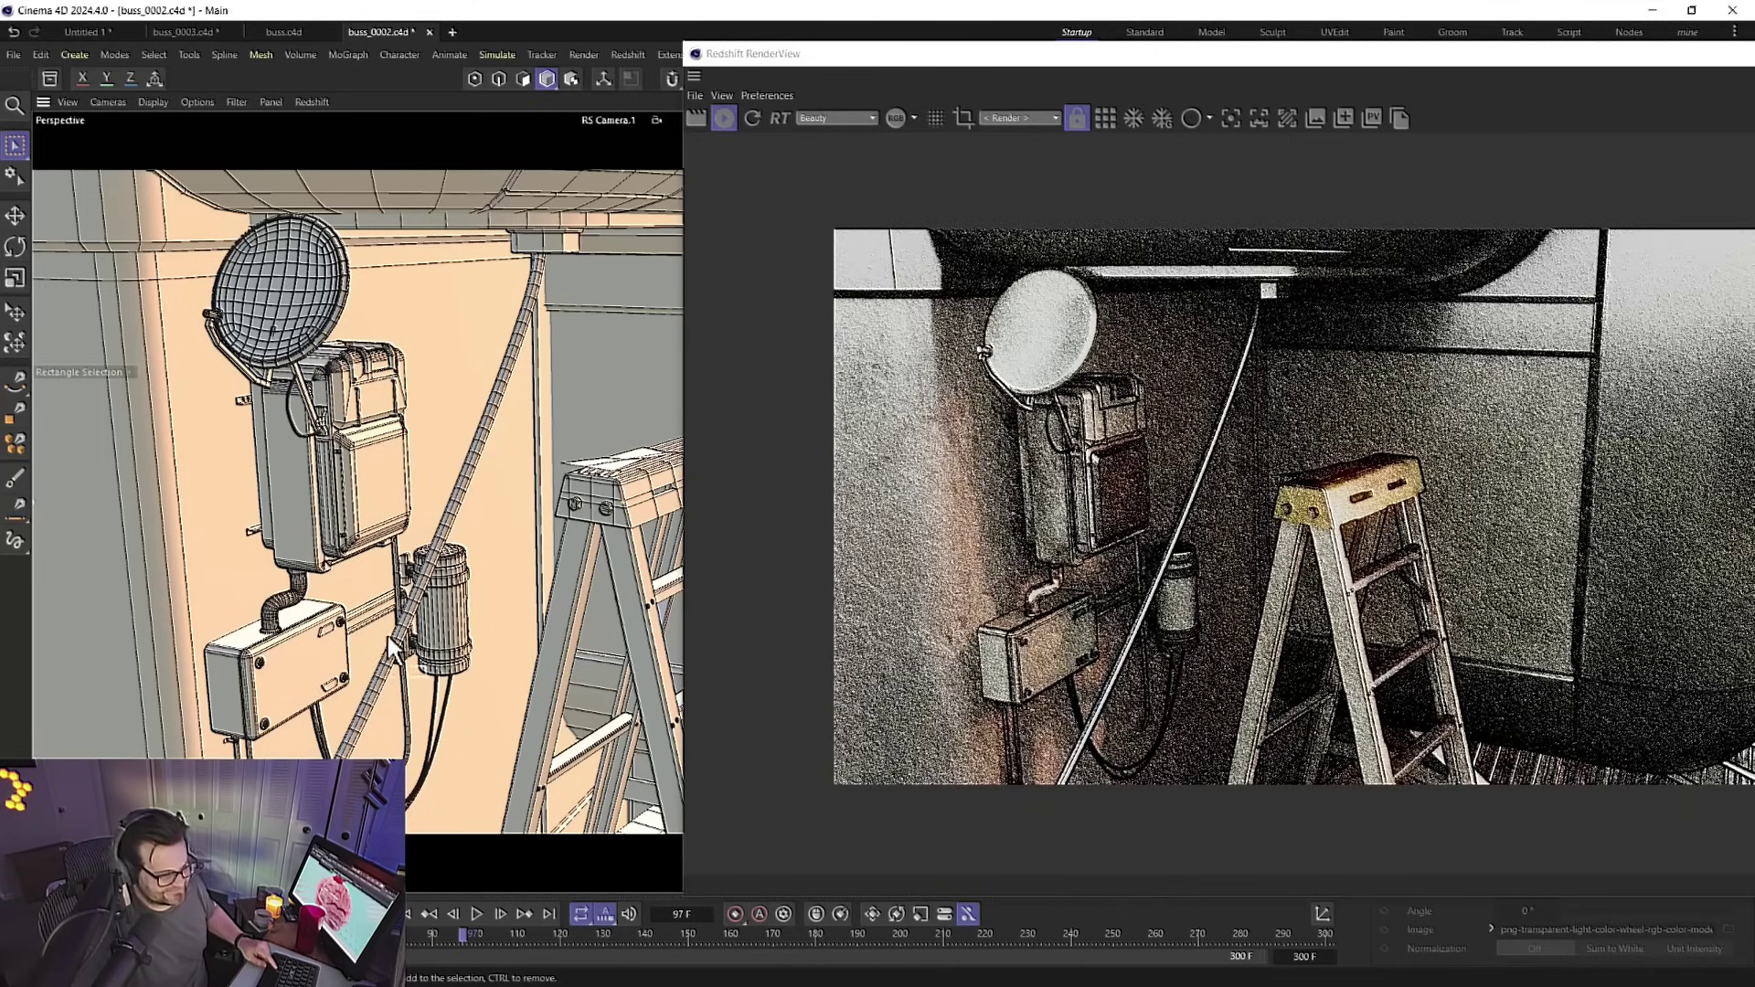
scroll(393, 633, down, 5)
alt+drag(393, 633, 754, 605)
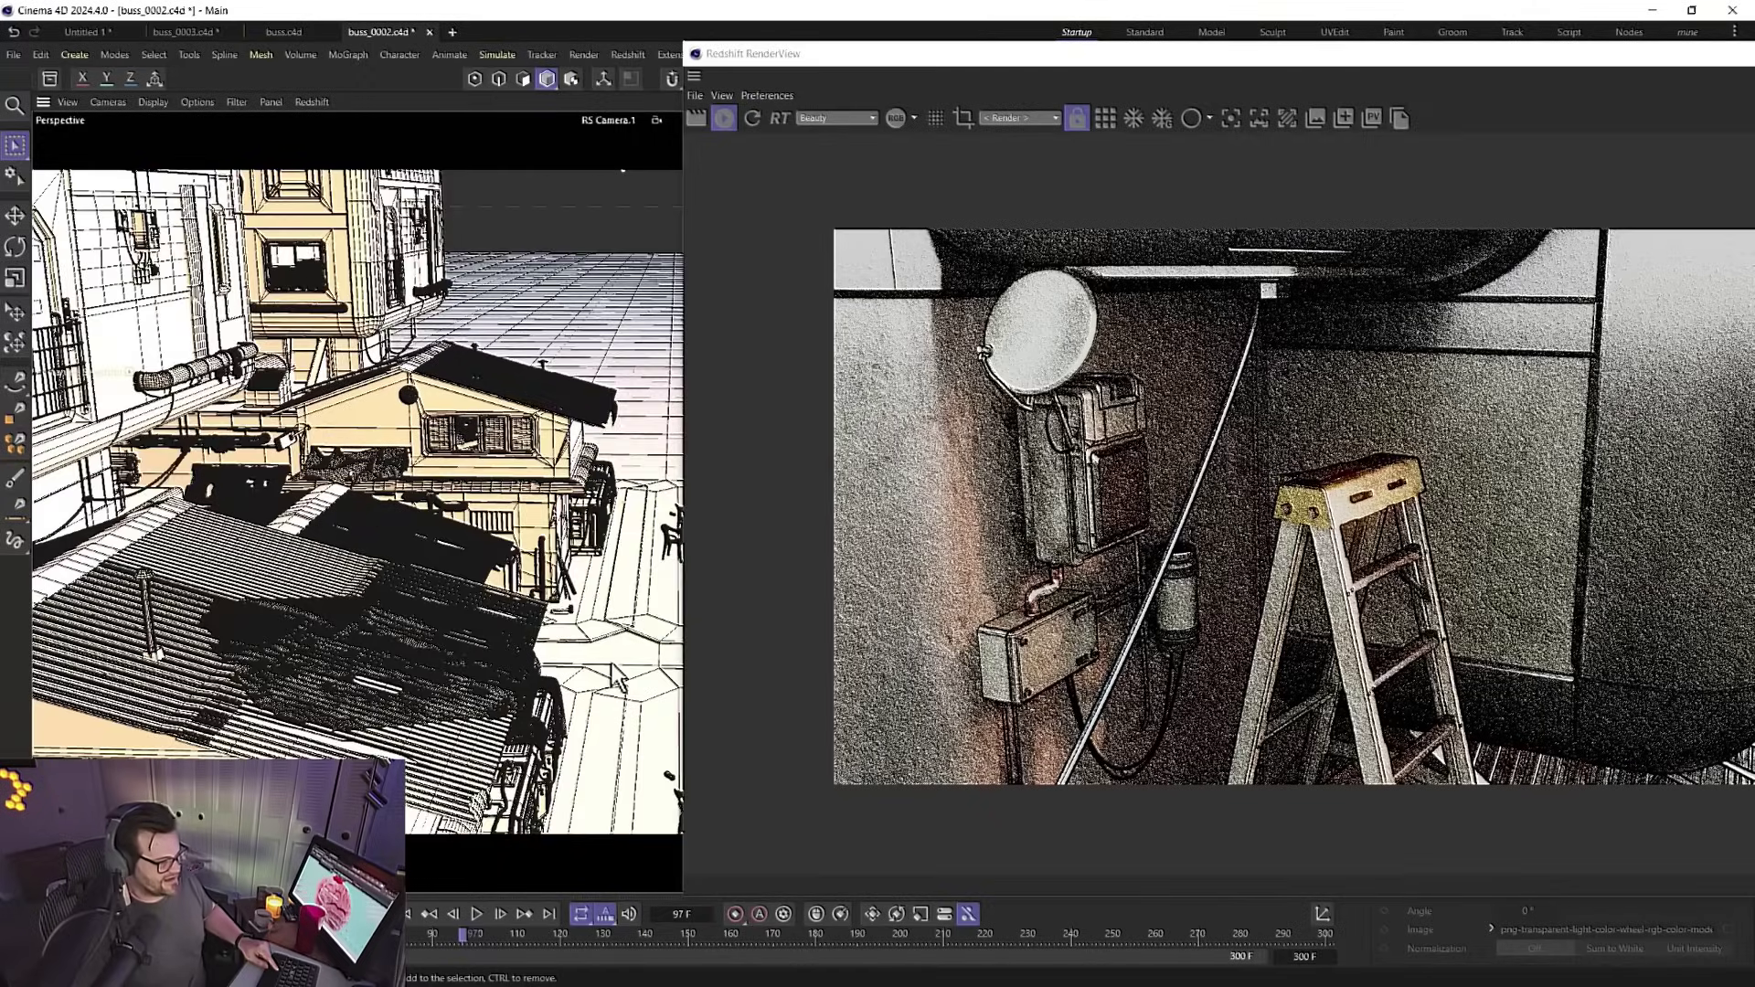
alt+drag(618, 676, 68, 341)
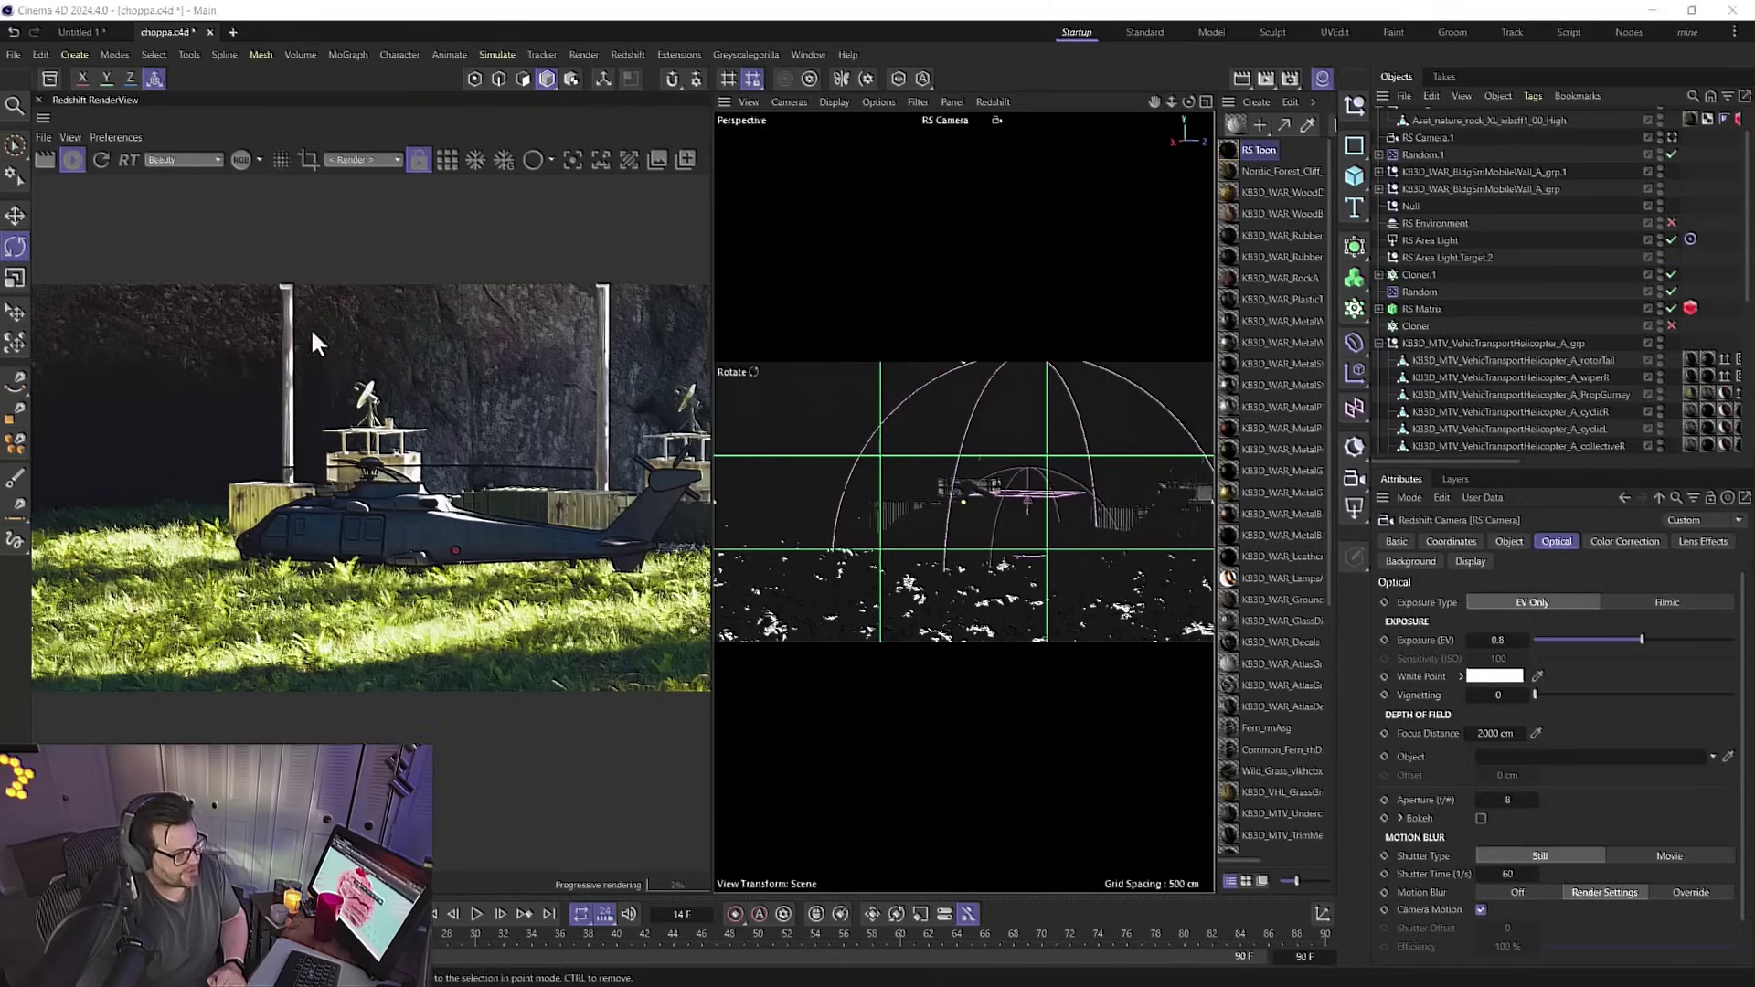
Apply the RS Toon material to the cliff rock object behind the helicopter in the choppa scene
click(792, 424)
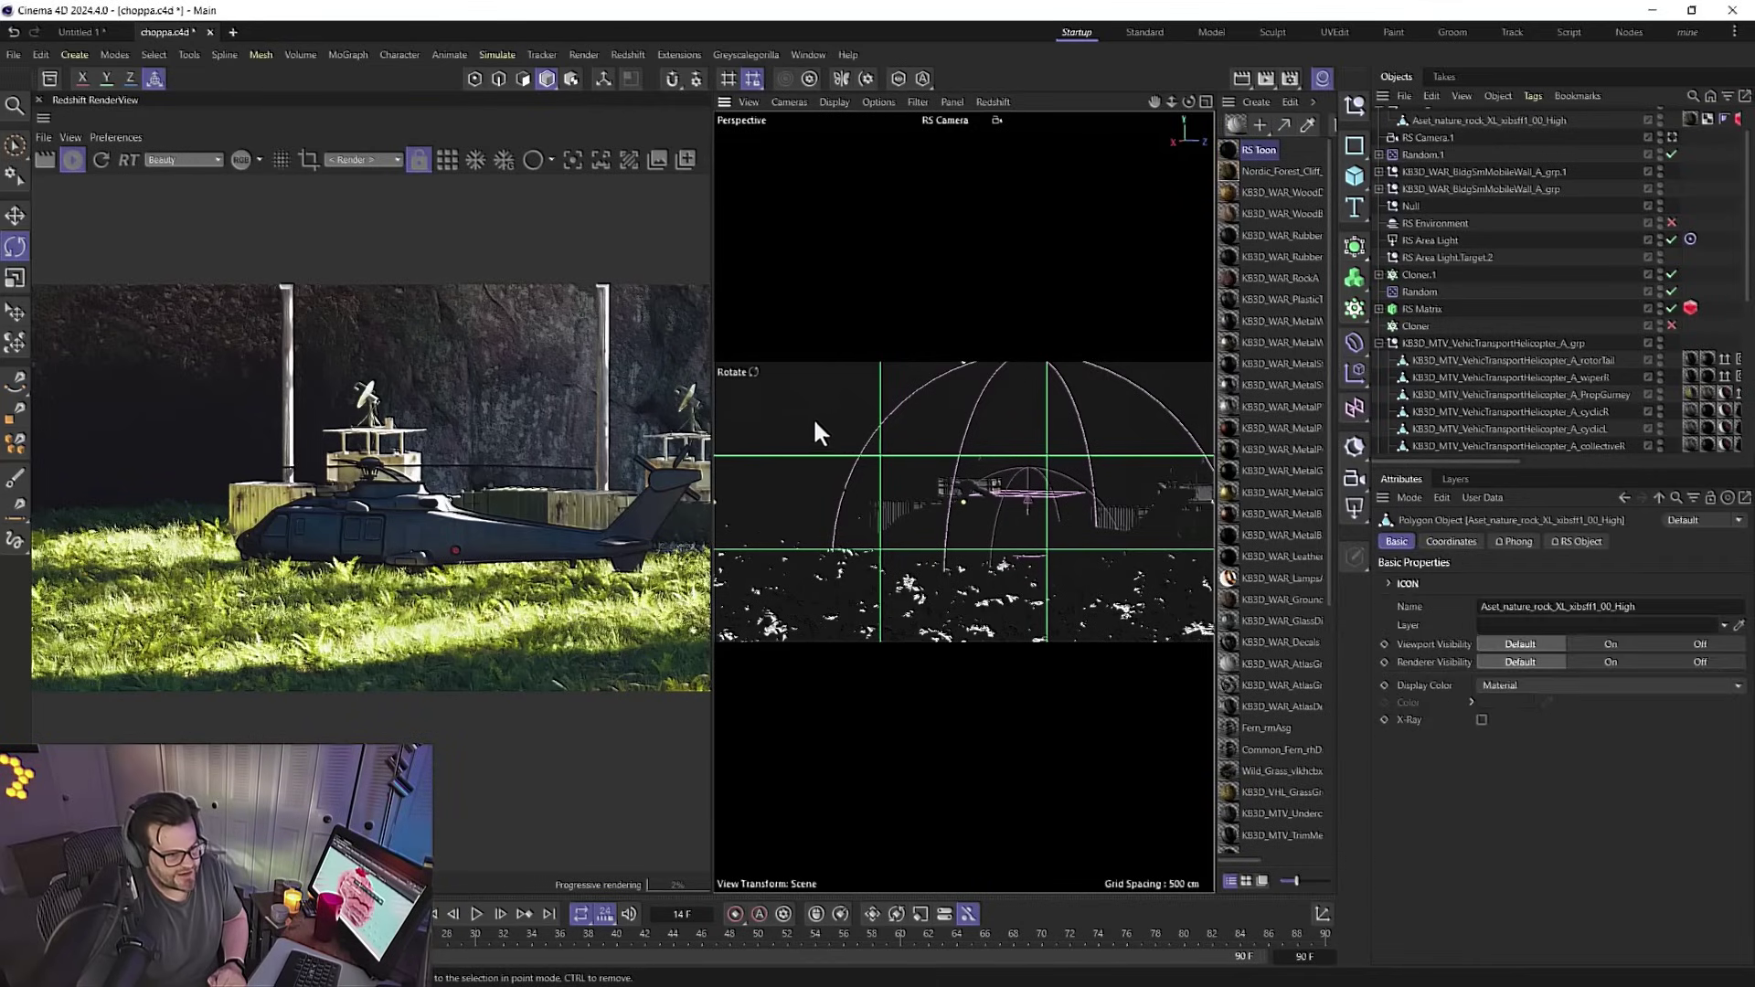
right_click(1226, 155)
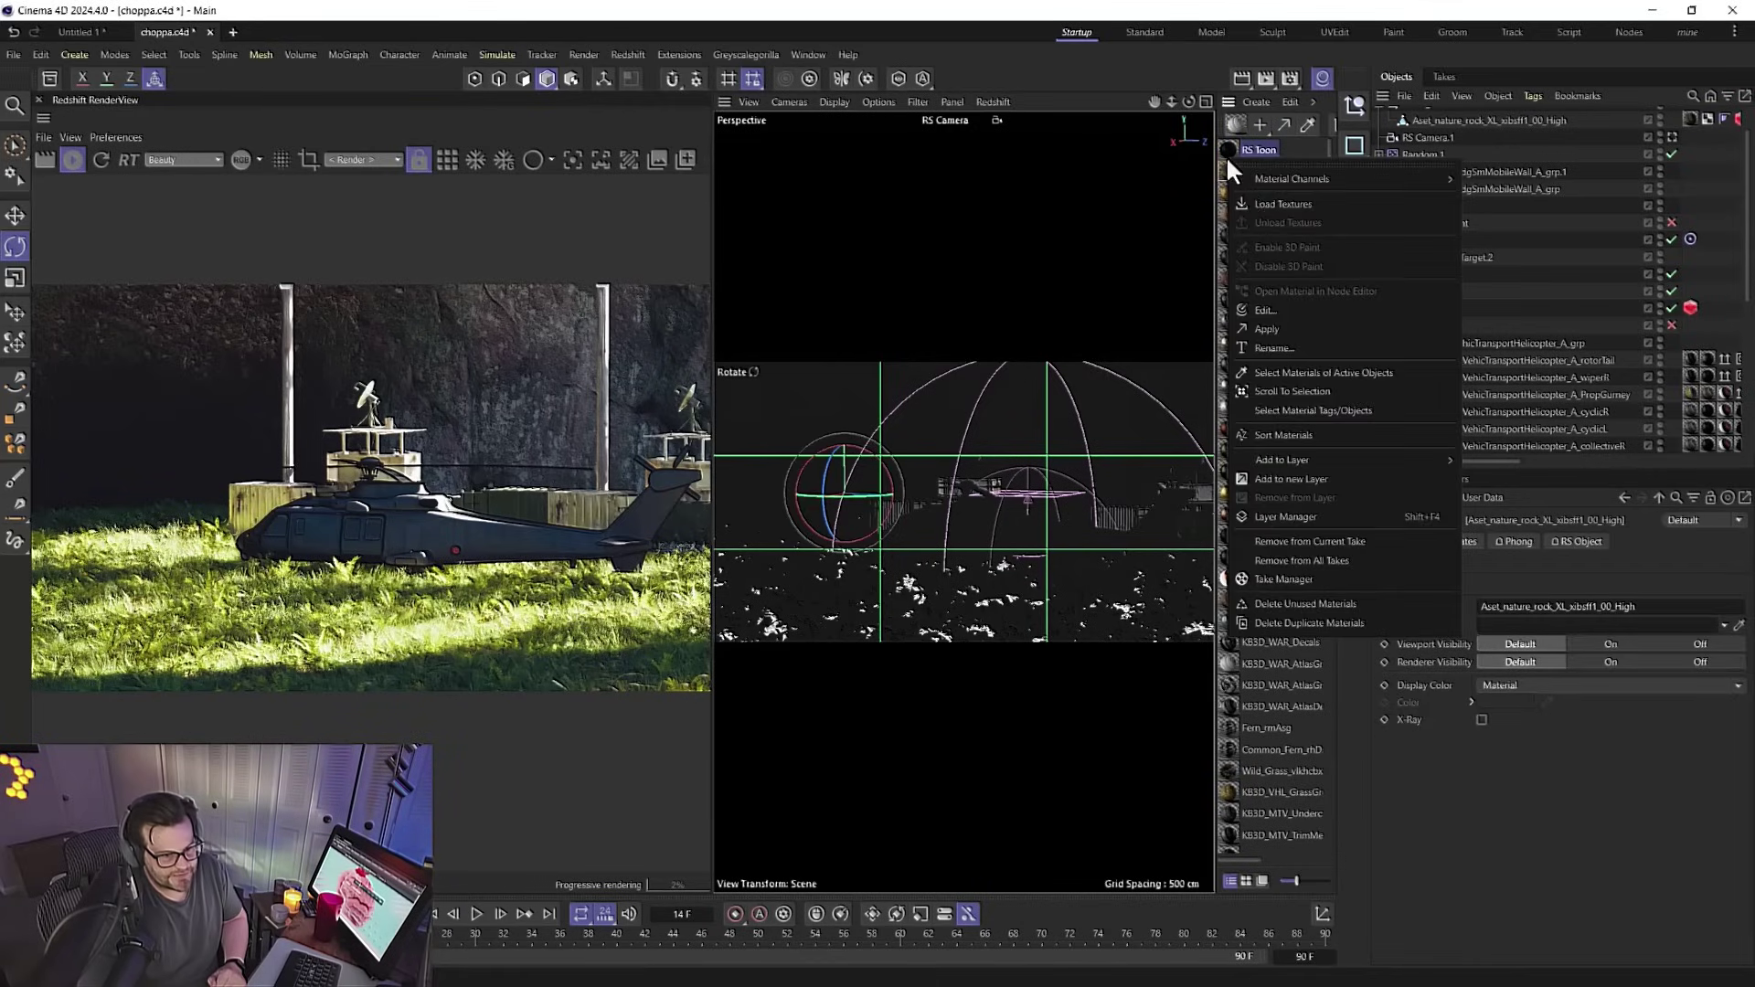
click(1276, 328)
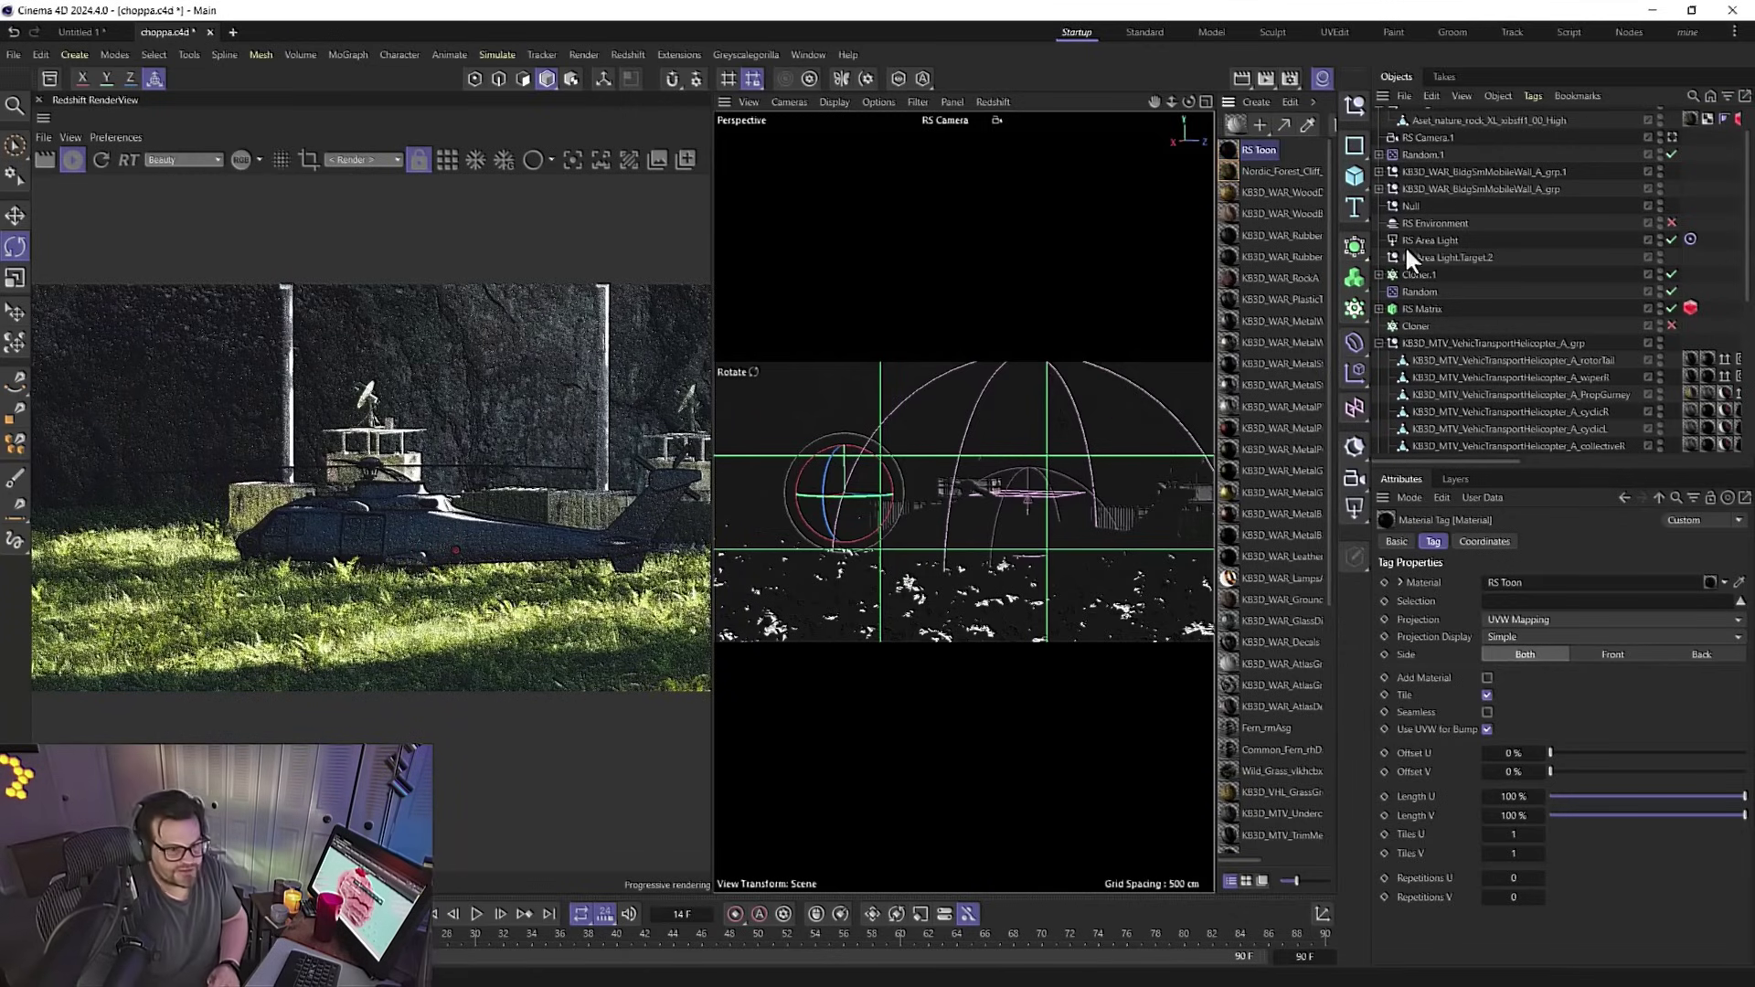
Look through RS Camera.1 inside the cockpit and select the helicopter body for polygon editing
click(1672, 137)
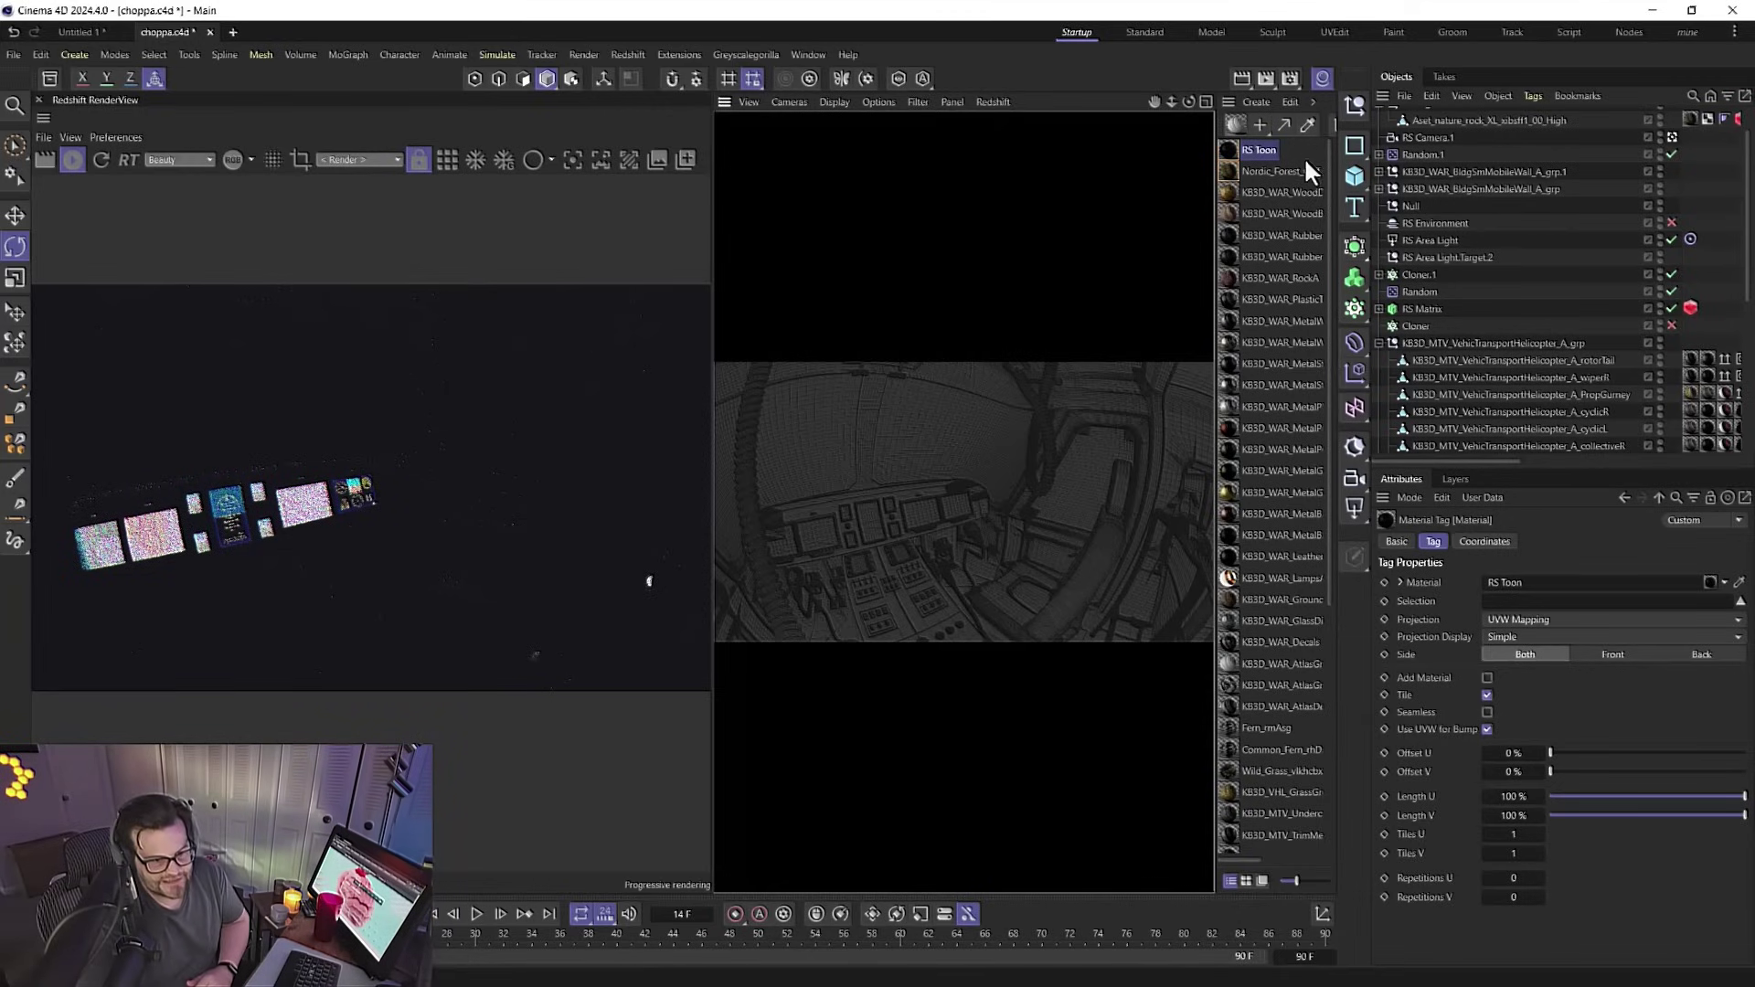
click(886, 458)
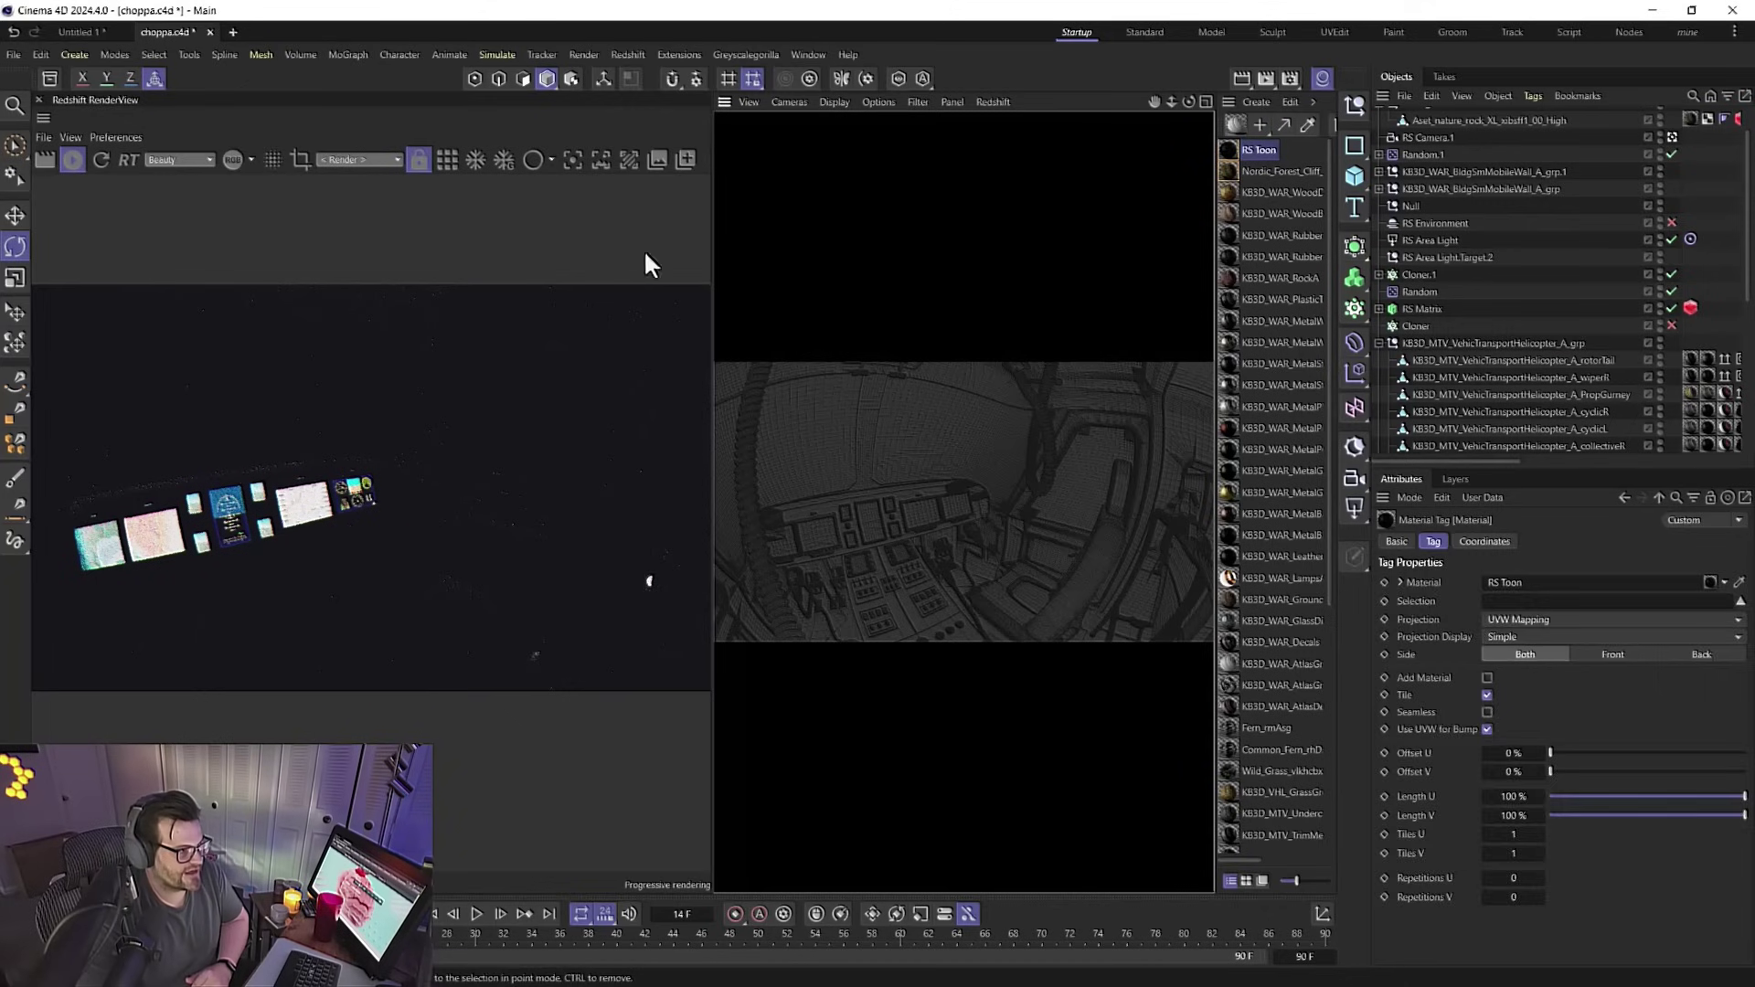
click(522, 78)
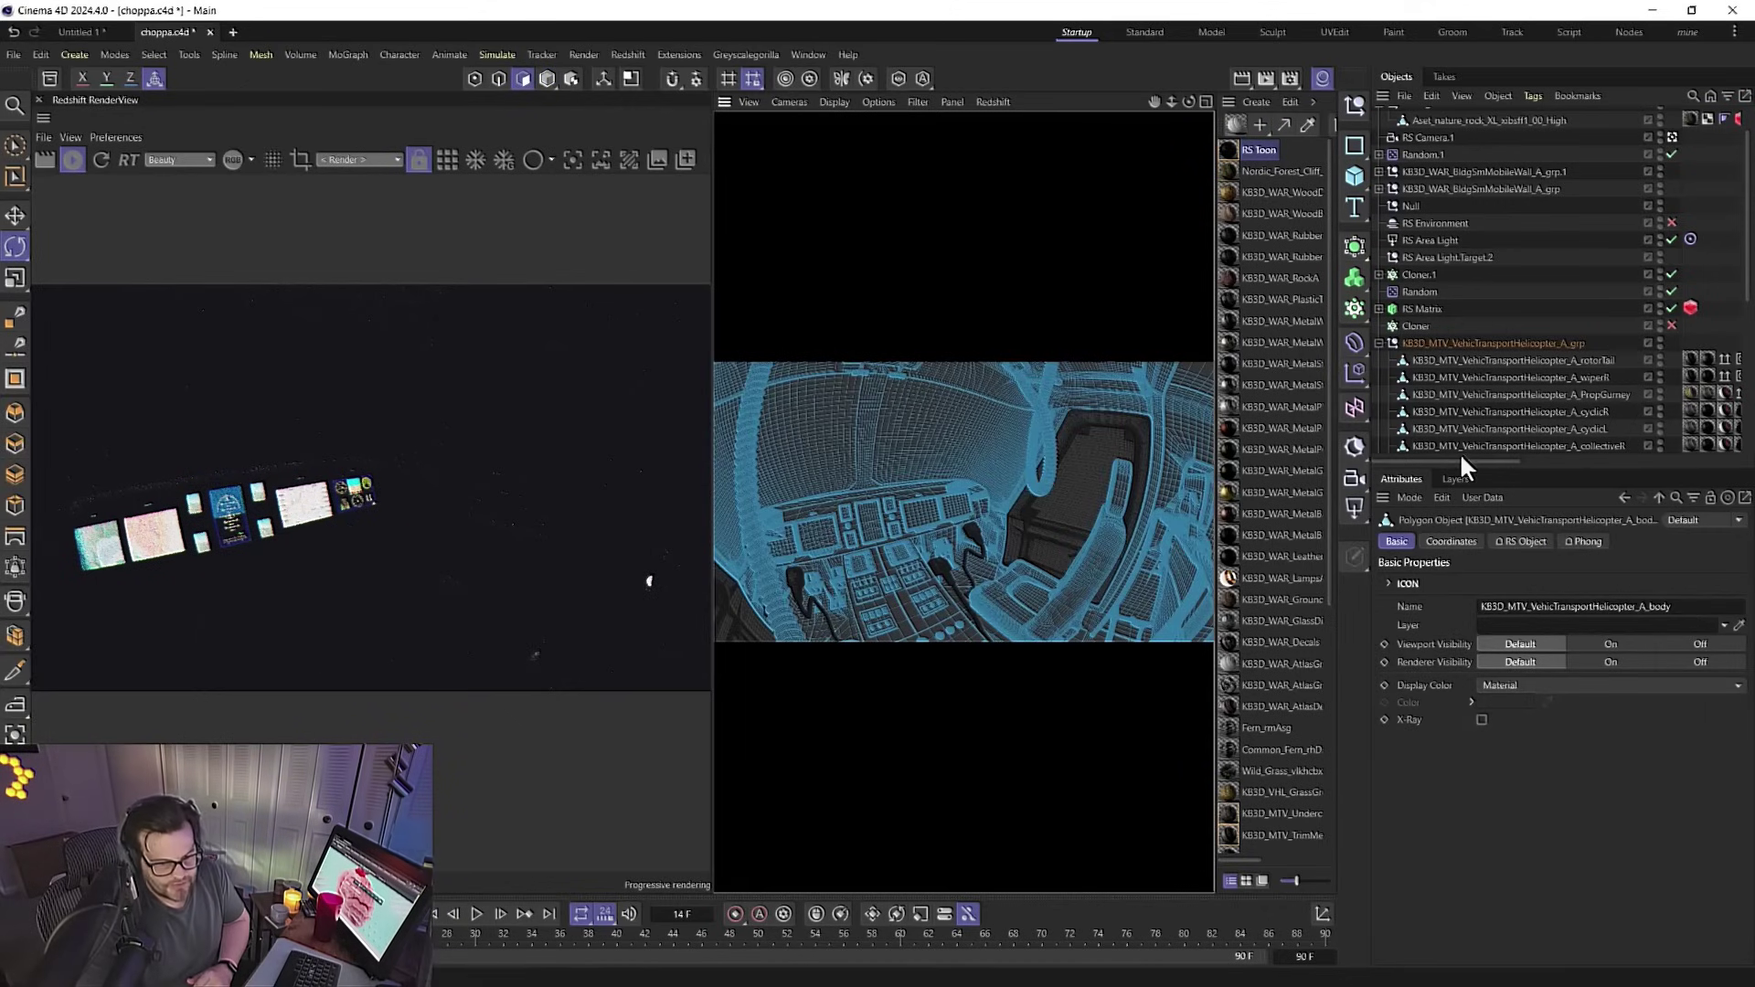
Examine the helicopter body's polygon selection tags one by one to find the one for the window glass
scroll(1532, 377, up, 2)
scroll(1538, 388, down, 8)
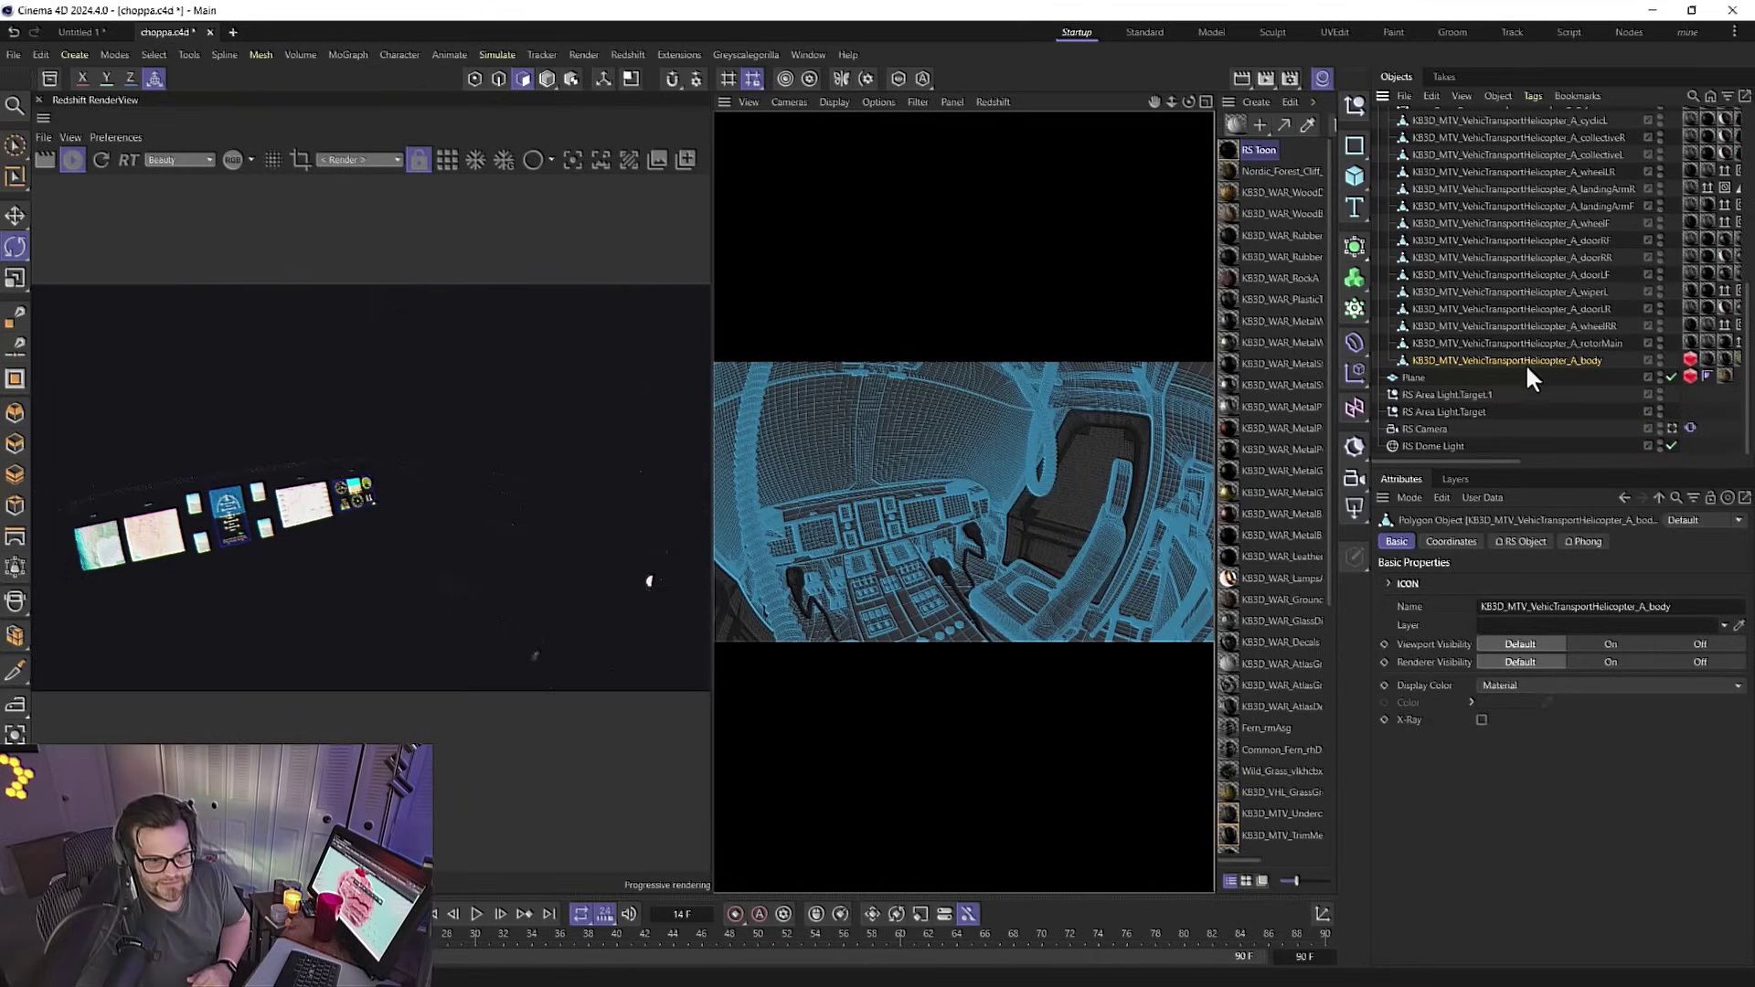
drag(1464, 464, 1683, 443)
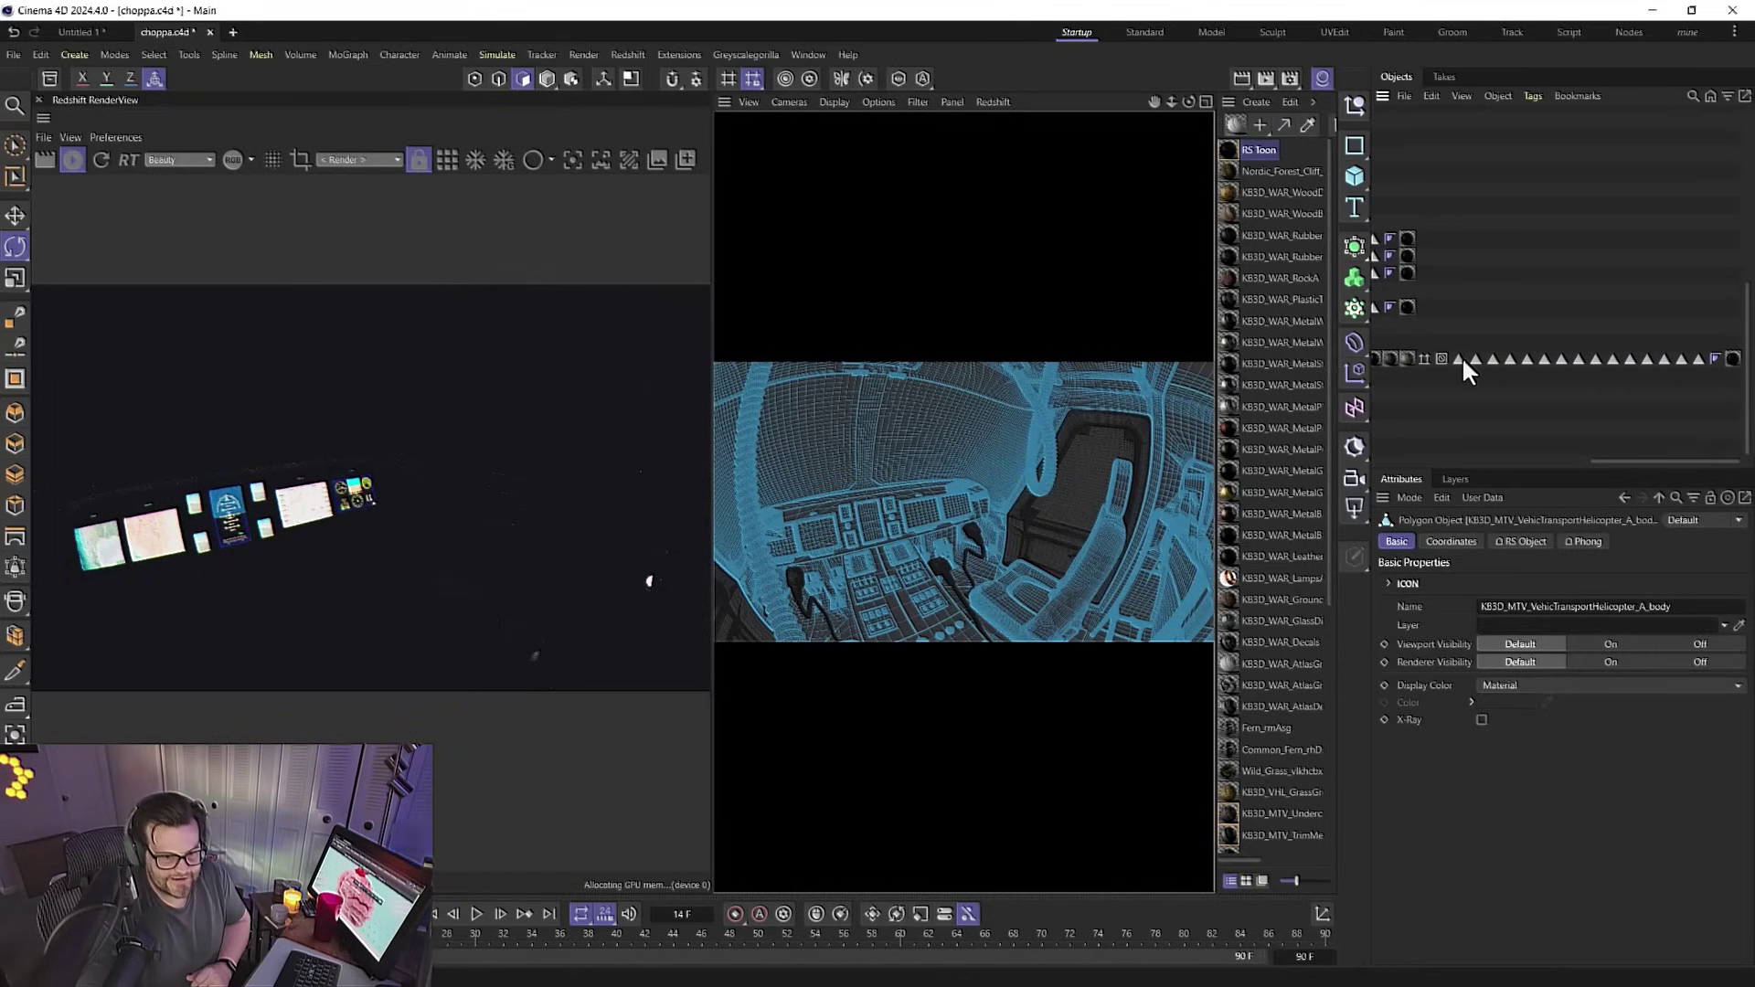
click(1475, 359)
click(1511, 359)
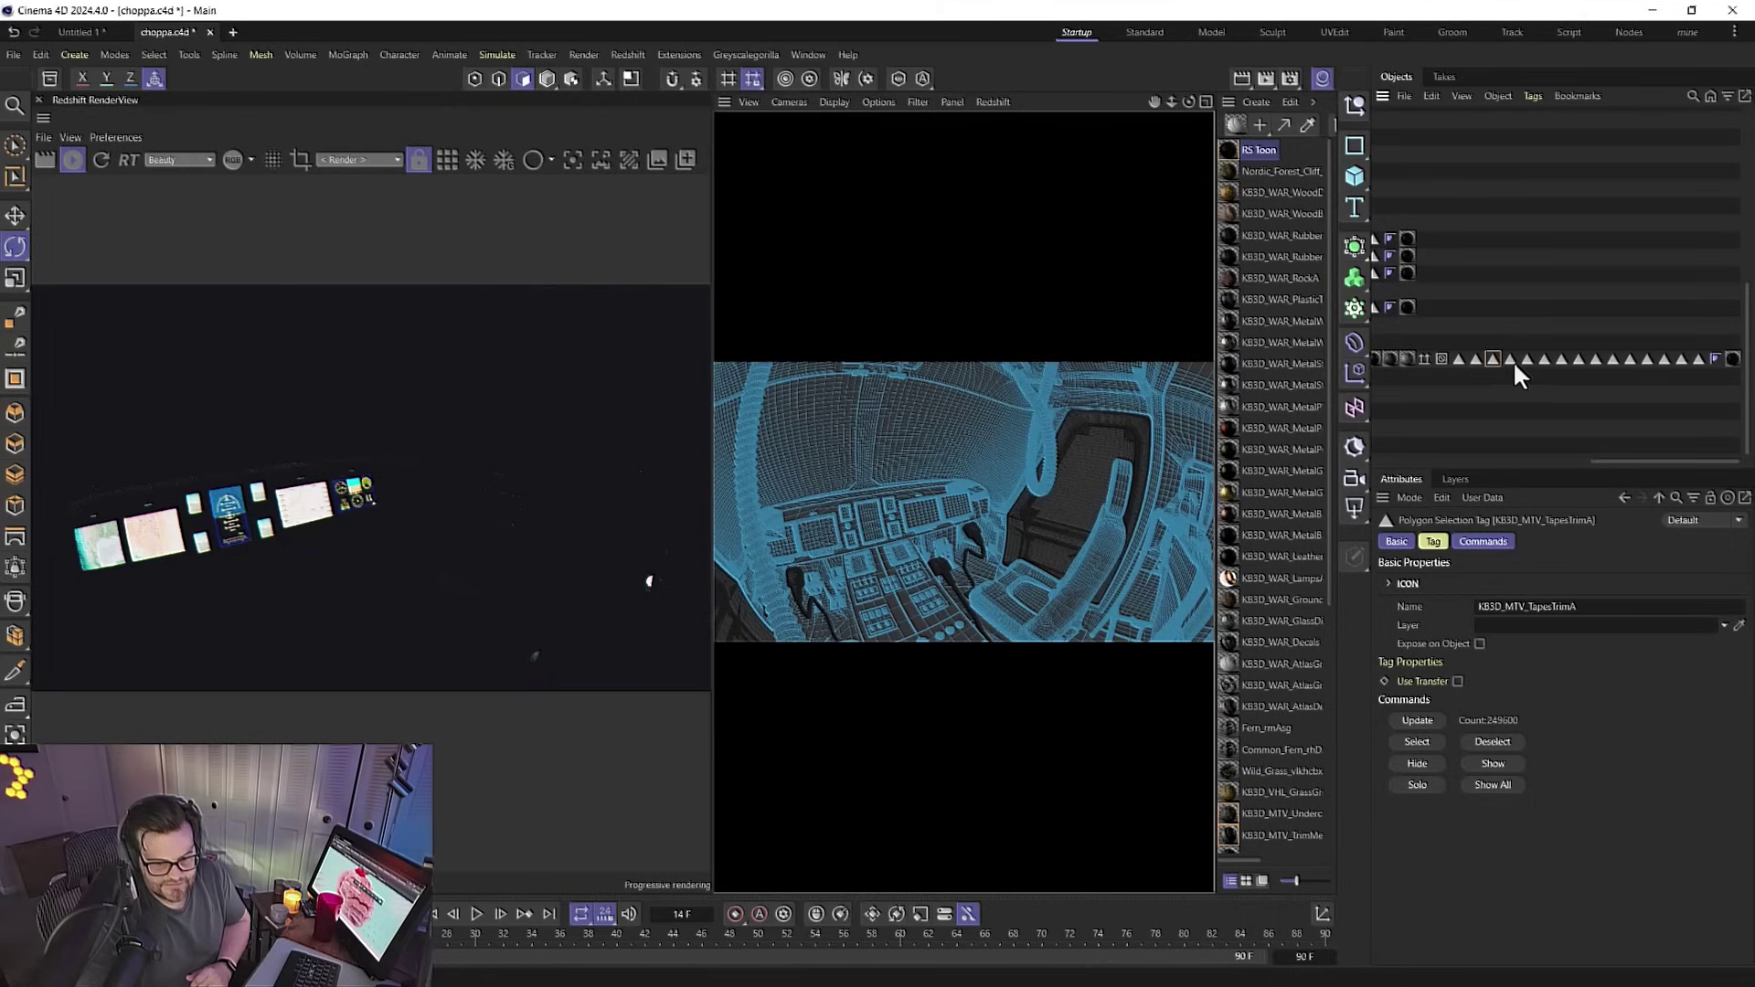
click(1526, 359)
click(1544, 360)
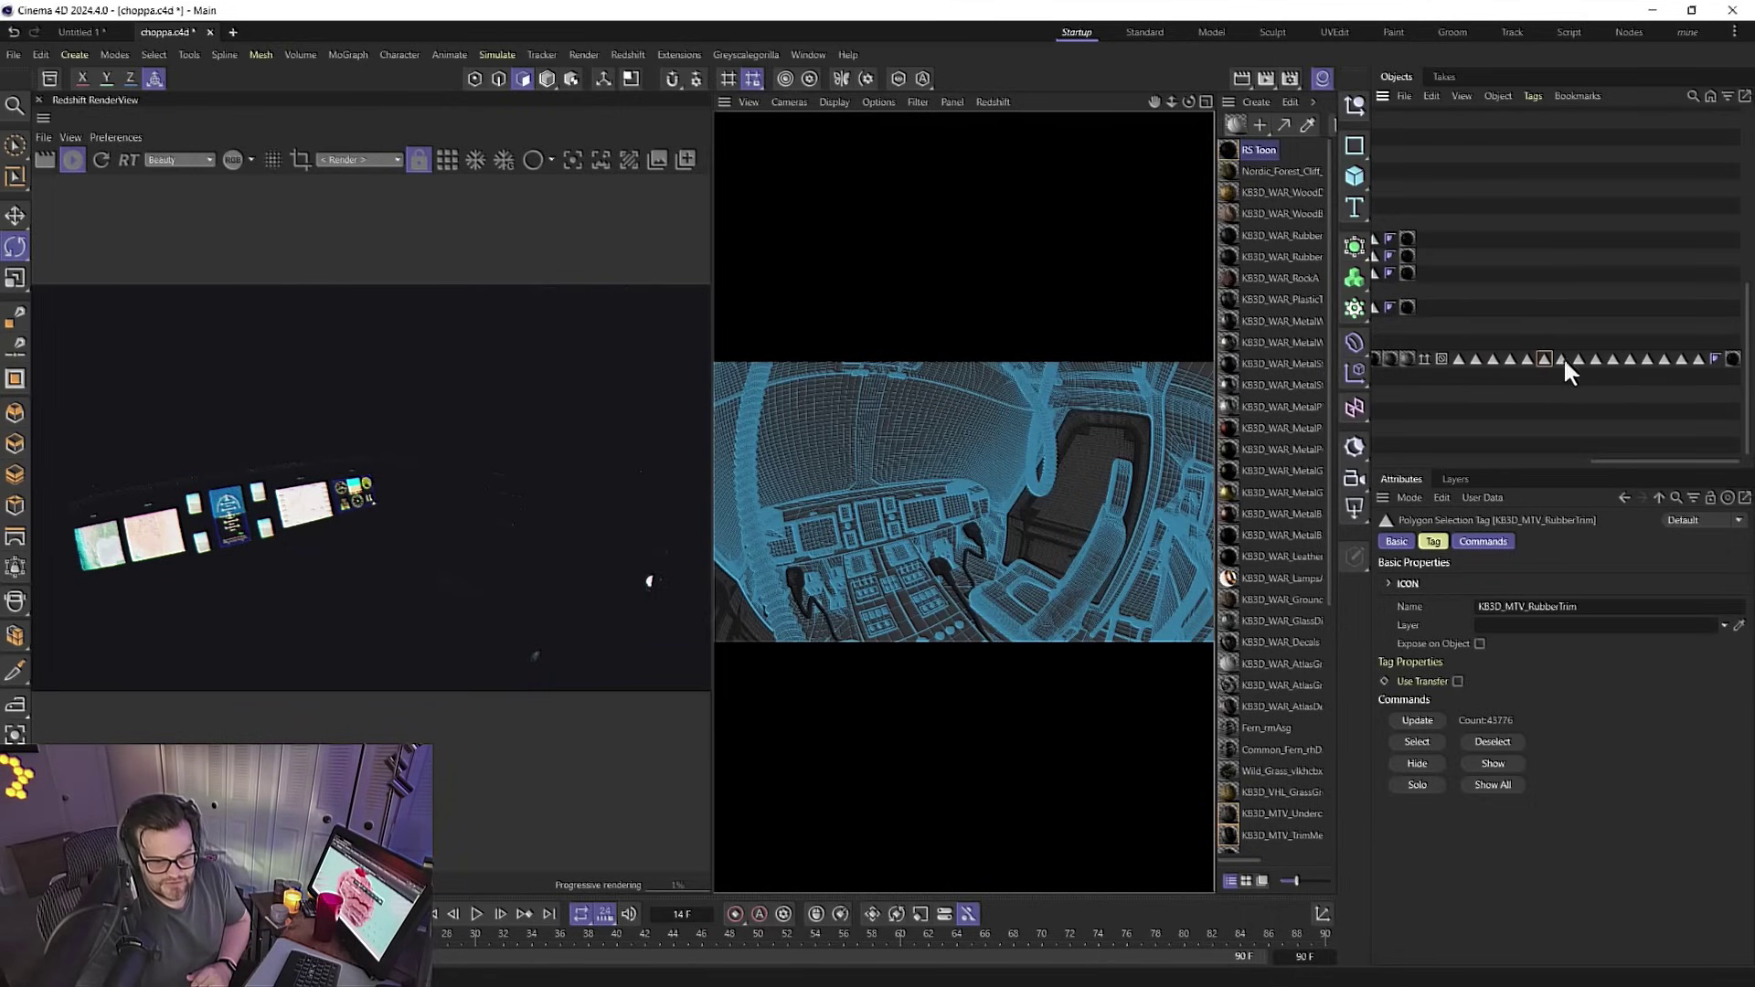
click(1562, 358)
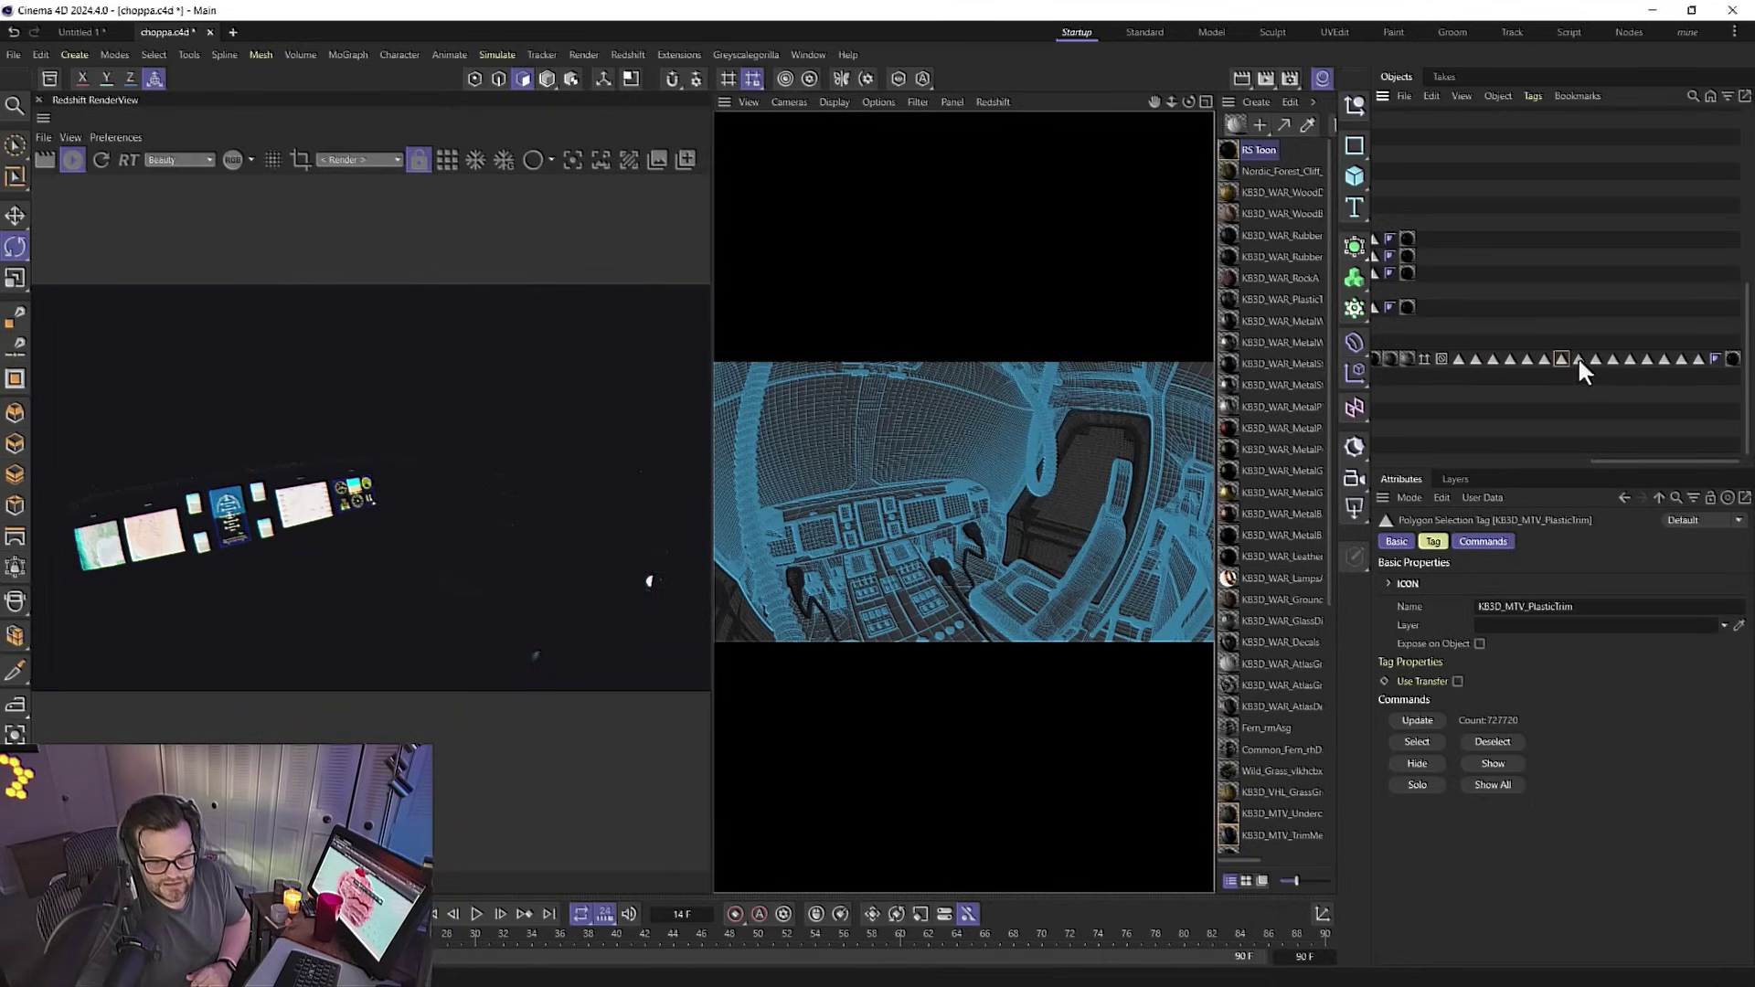
click(1579, 359)
click(1697, 358)
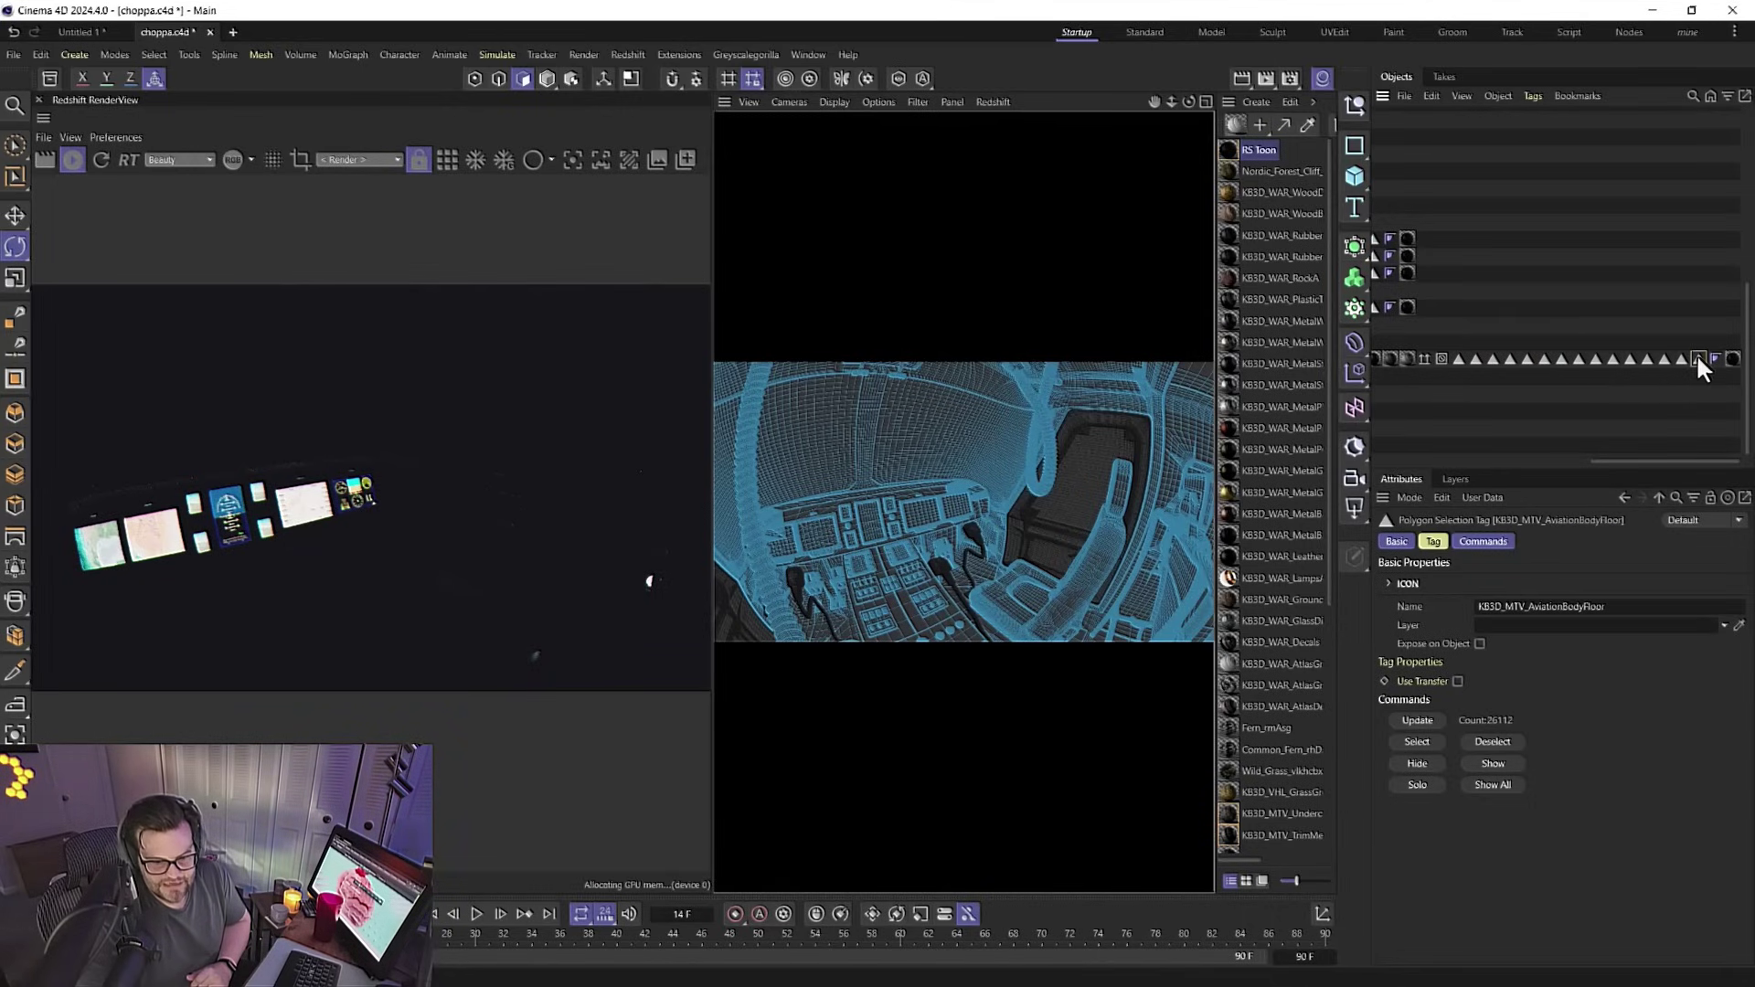
click(1682, 358)
click(1659, 359)
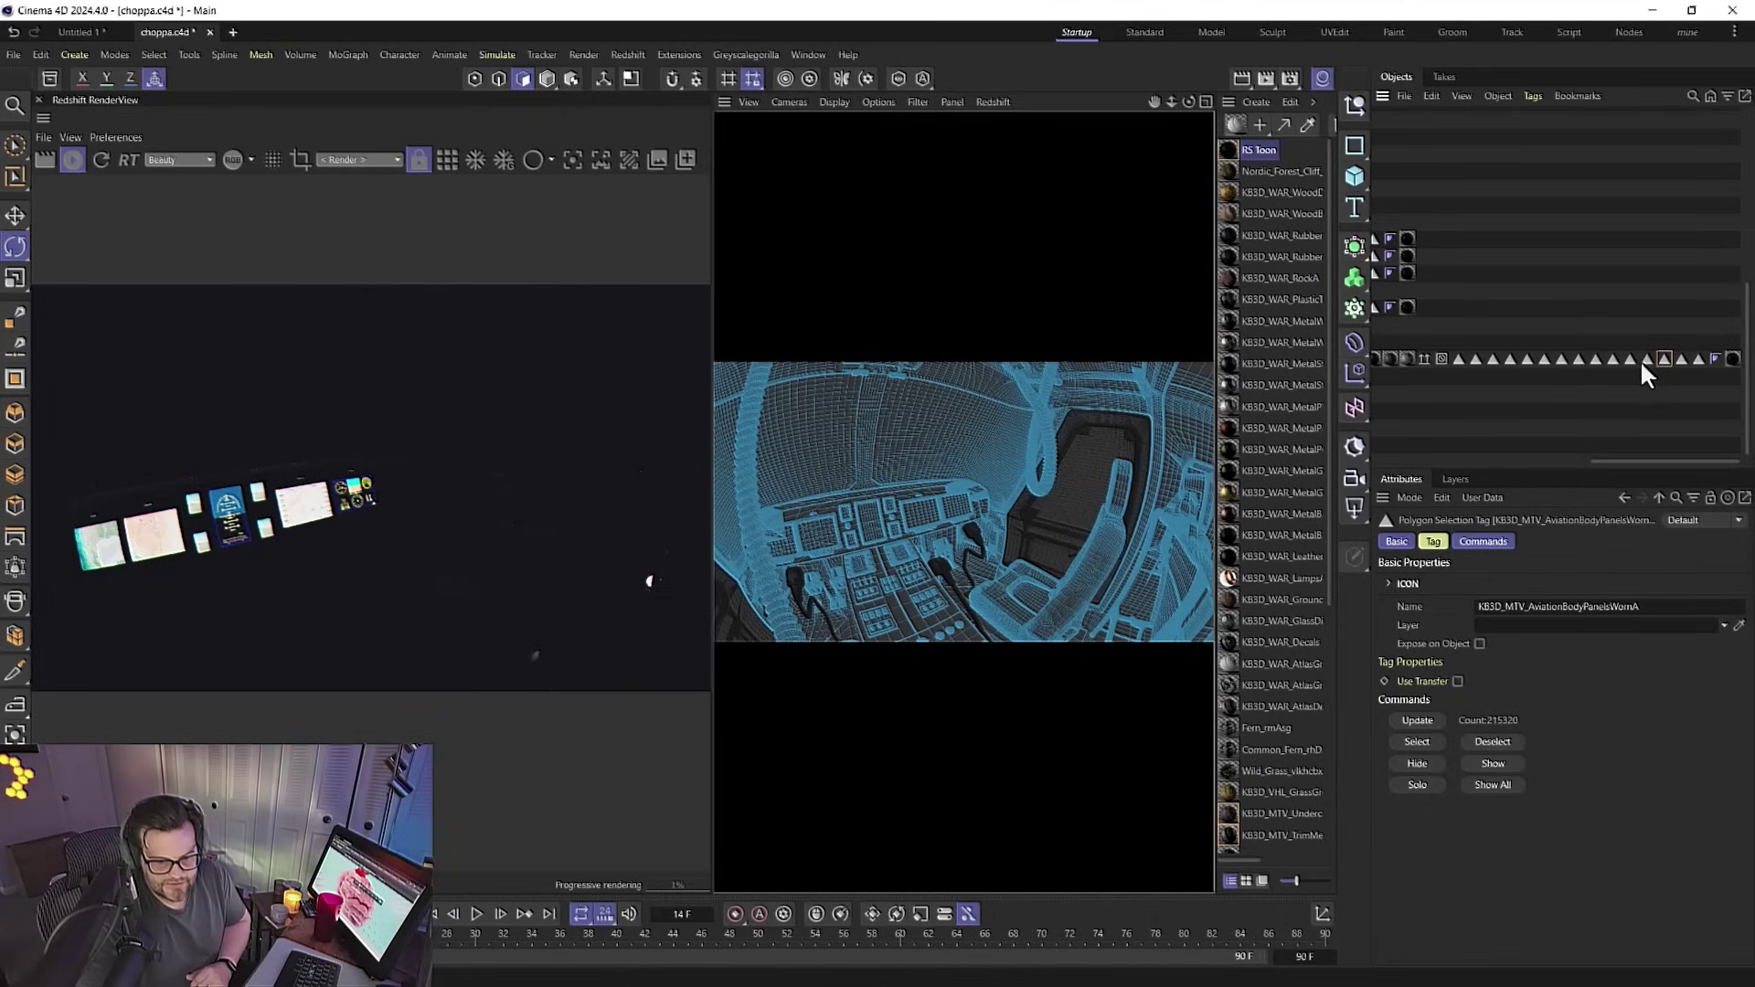
click(1629, 359)
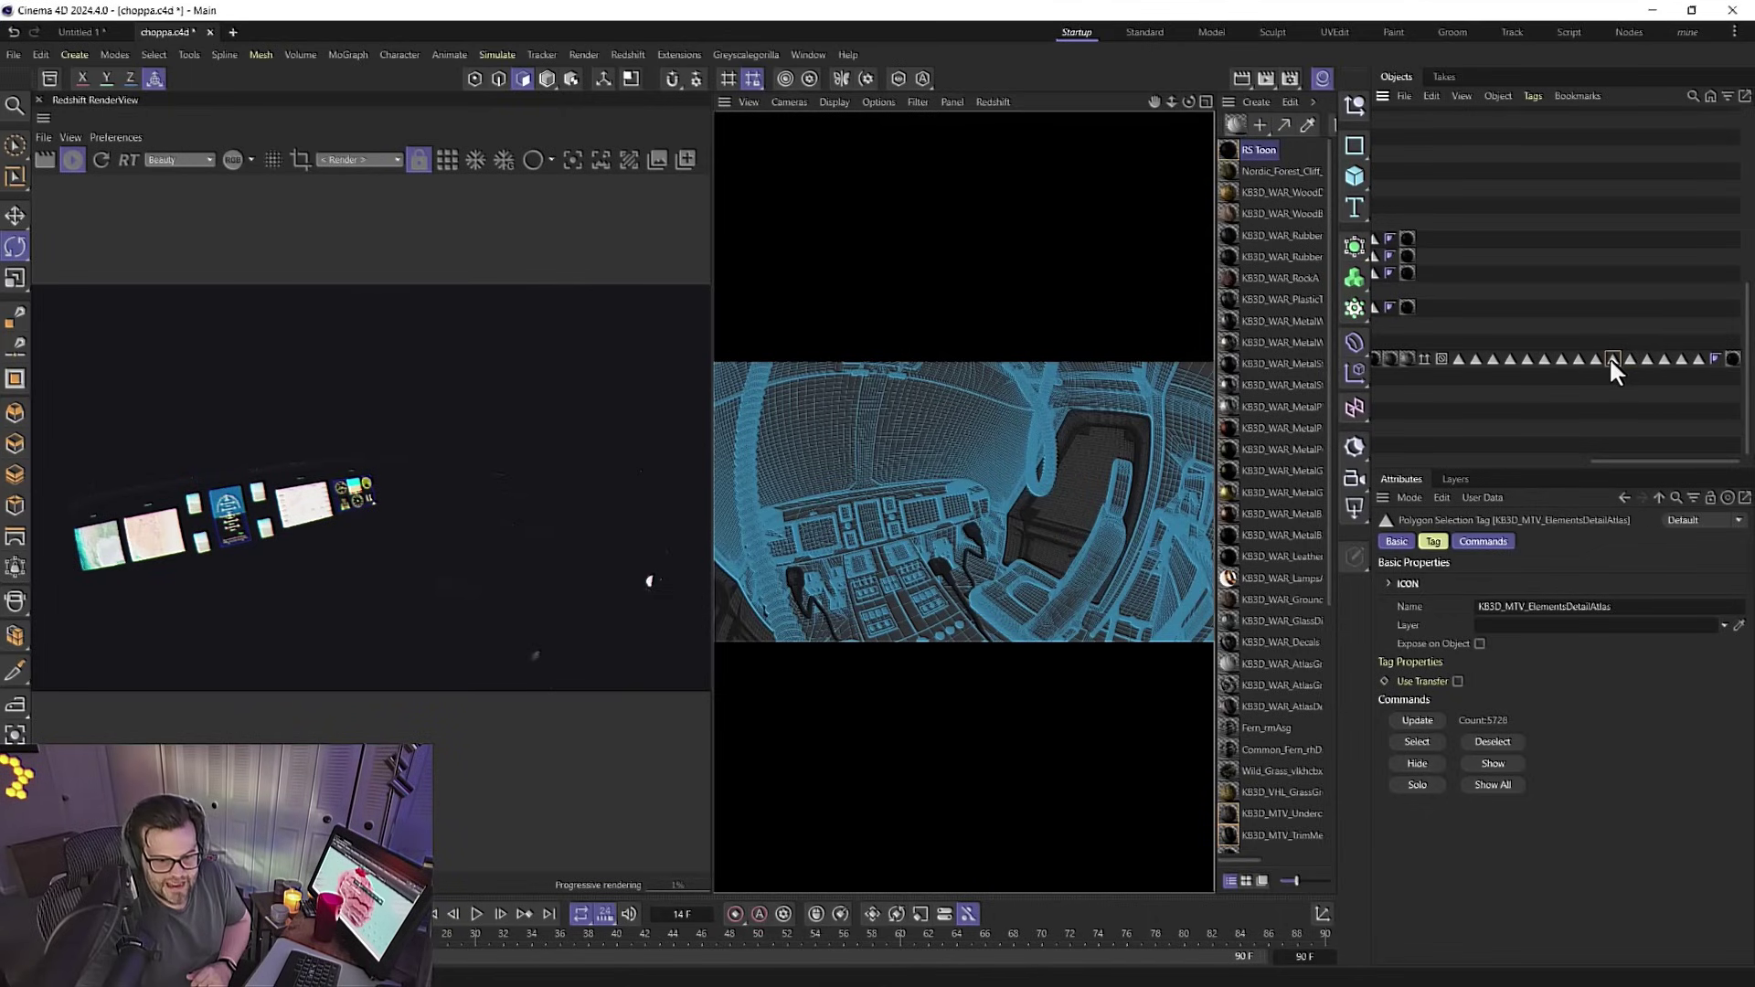
click(1611, 359)
click(1631, 359)
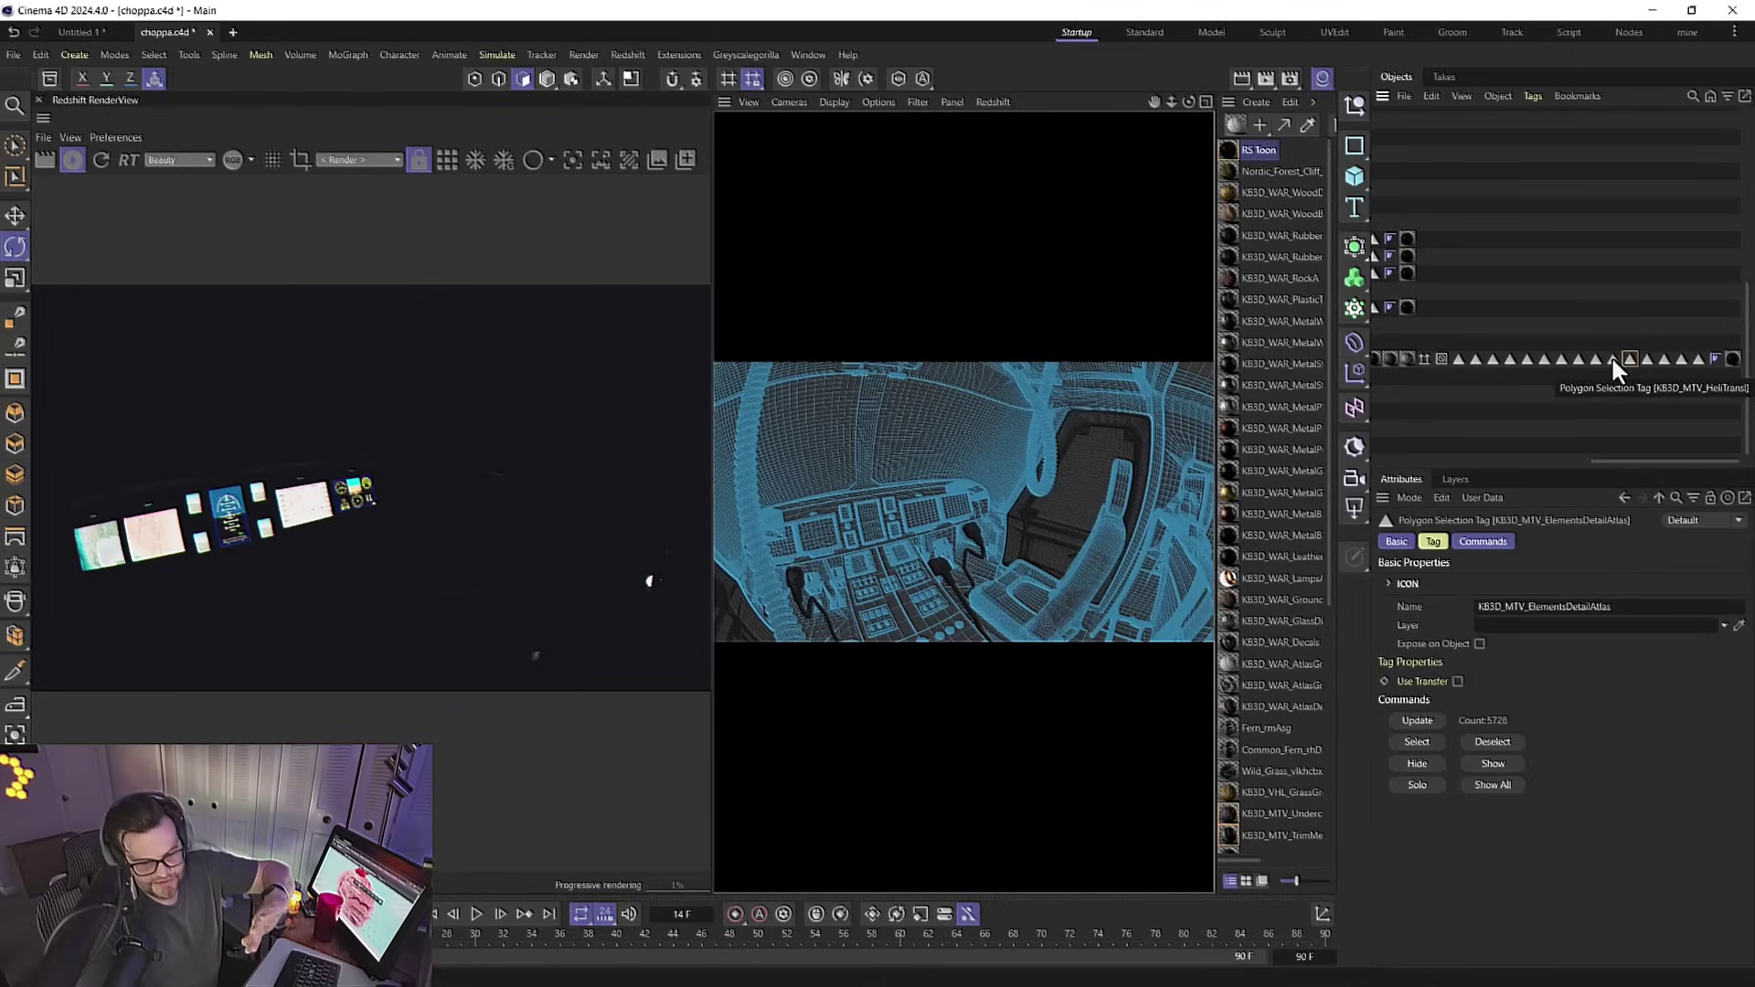
click(1612, 357)
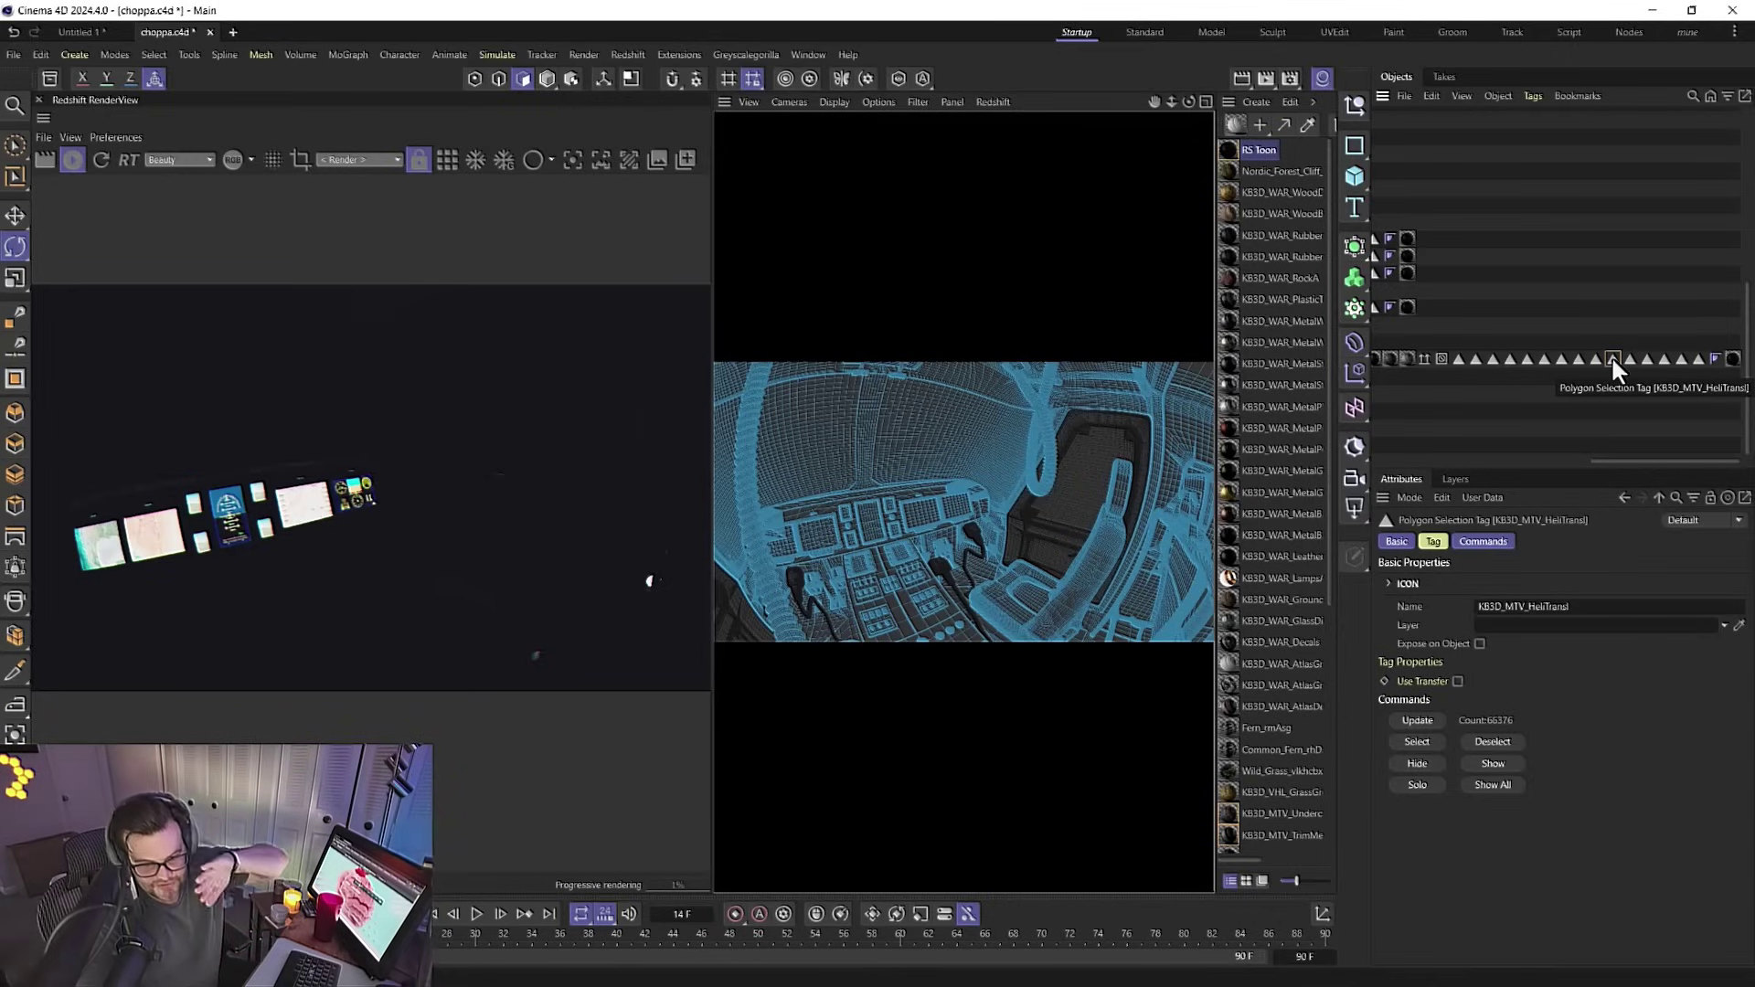
click(1596, 358)
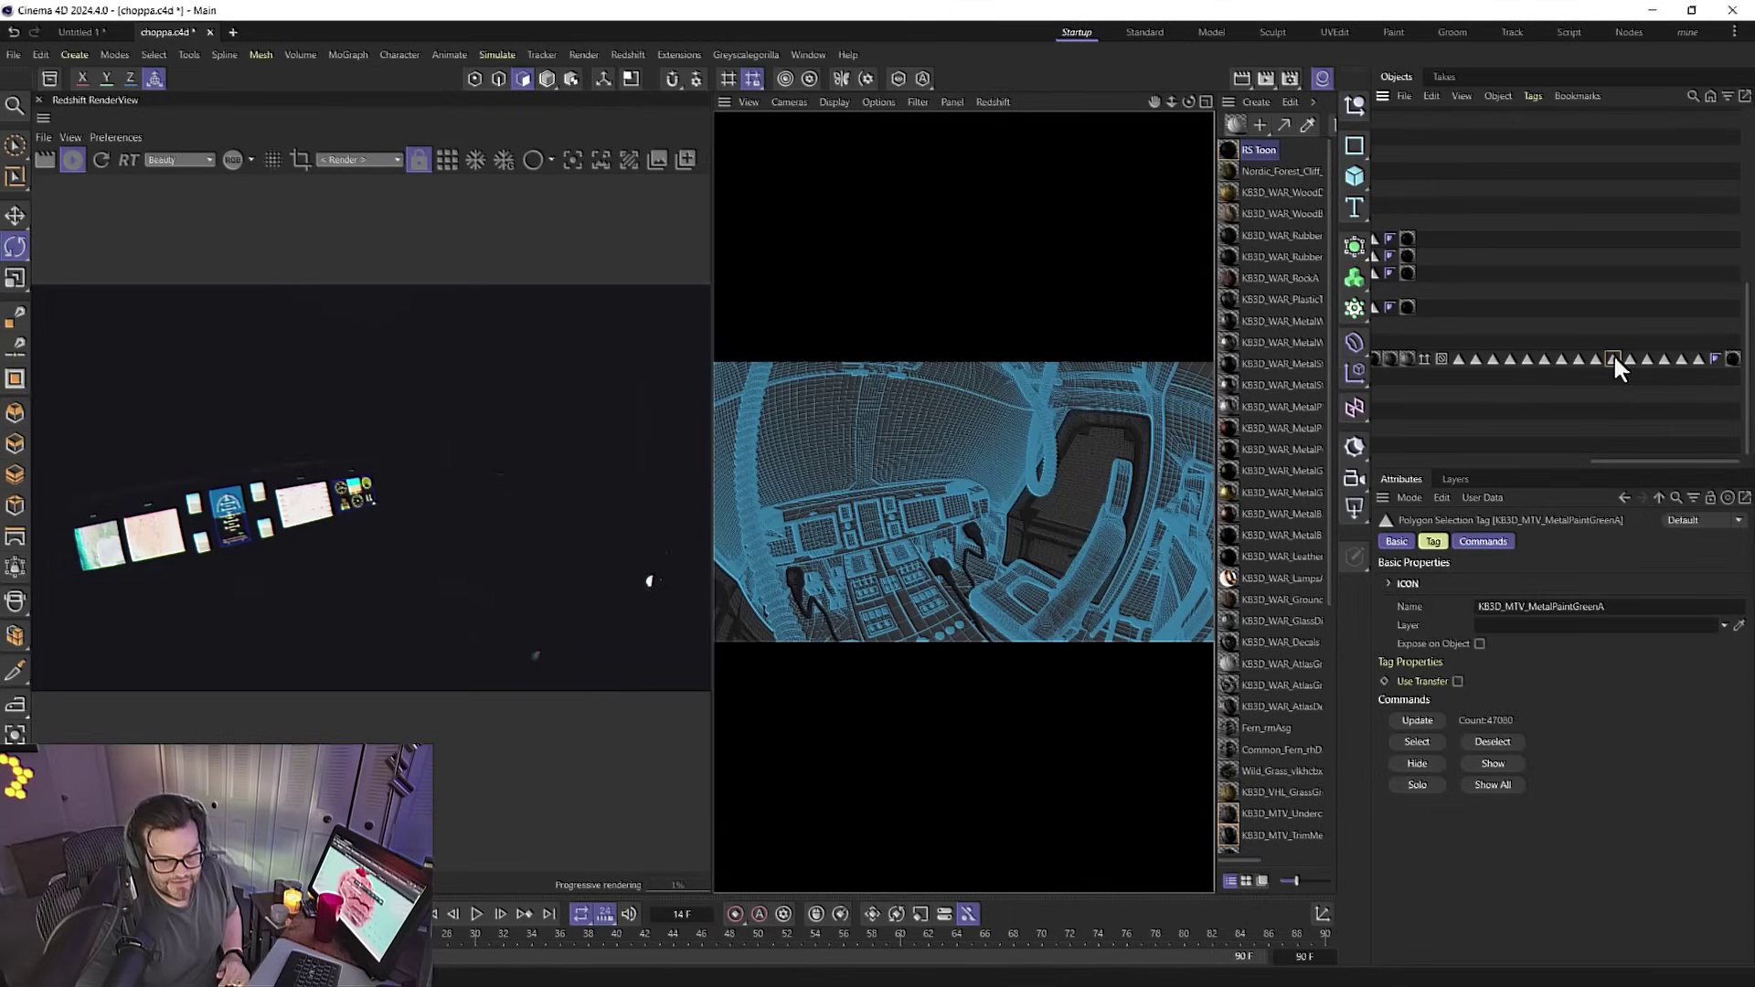
Select the polygons stored in the KB3D_MTV_HeliTransl tag and split them into a separate object
click(1614, 357)
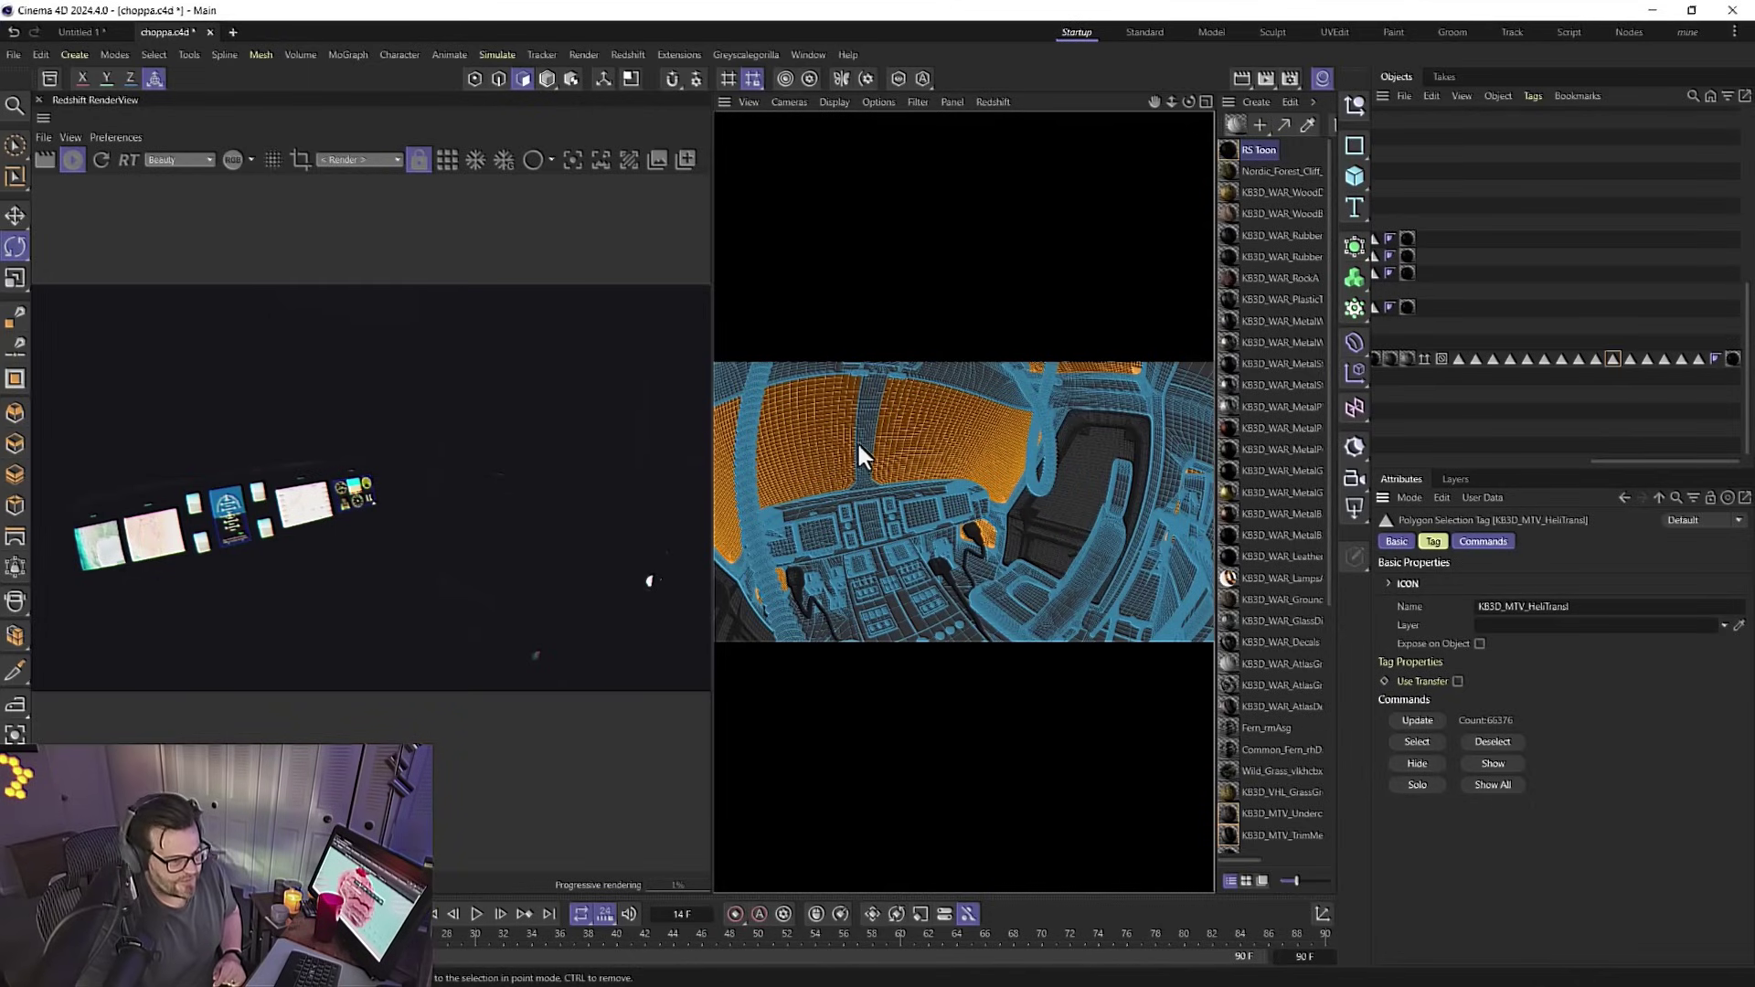
right_click(945, 420)
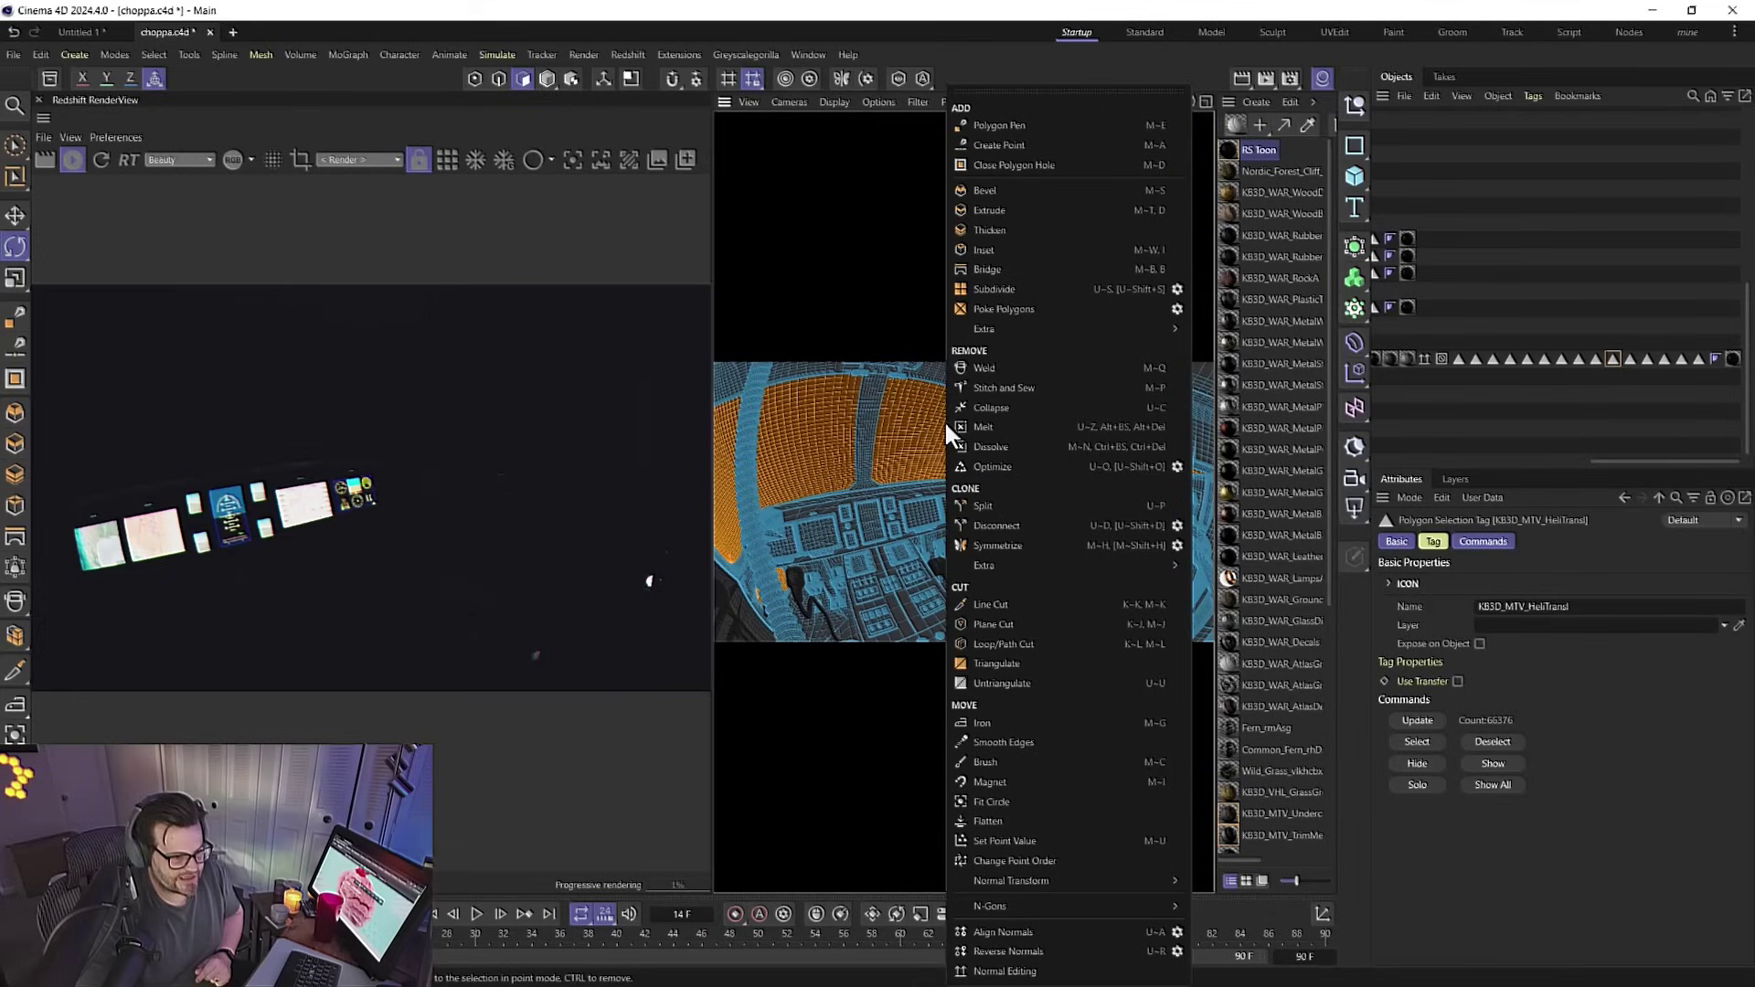
click(968, 506)
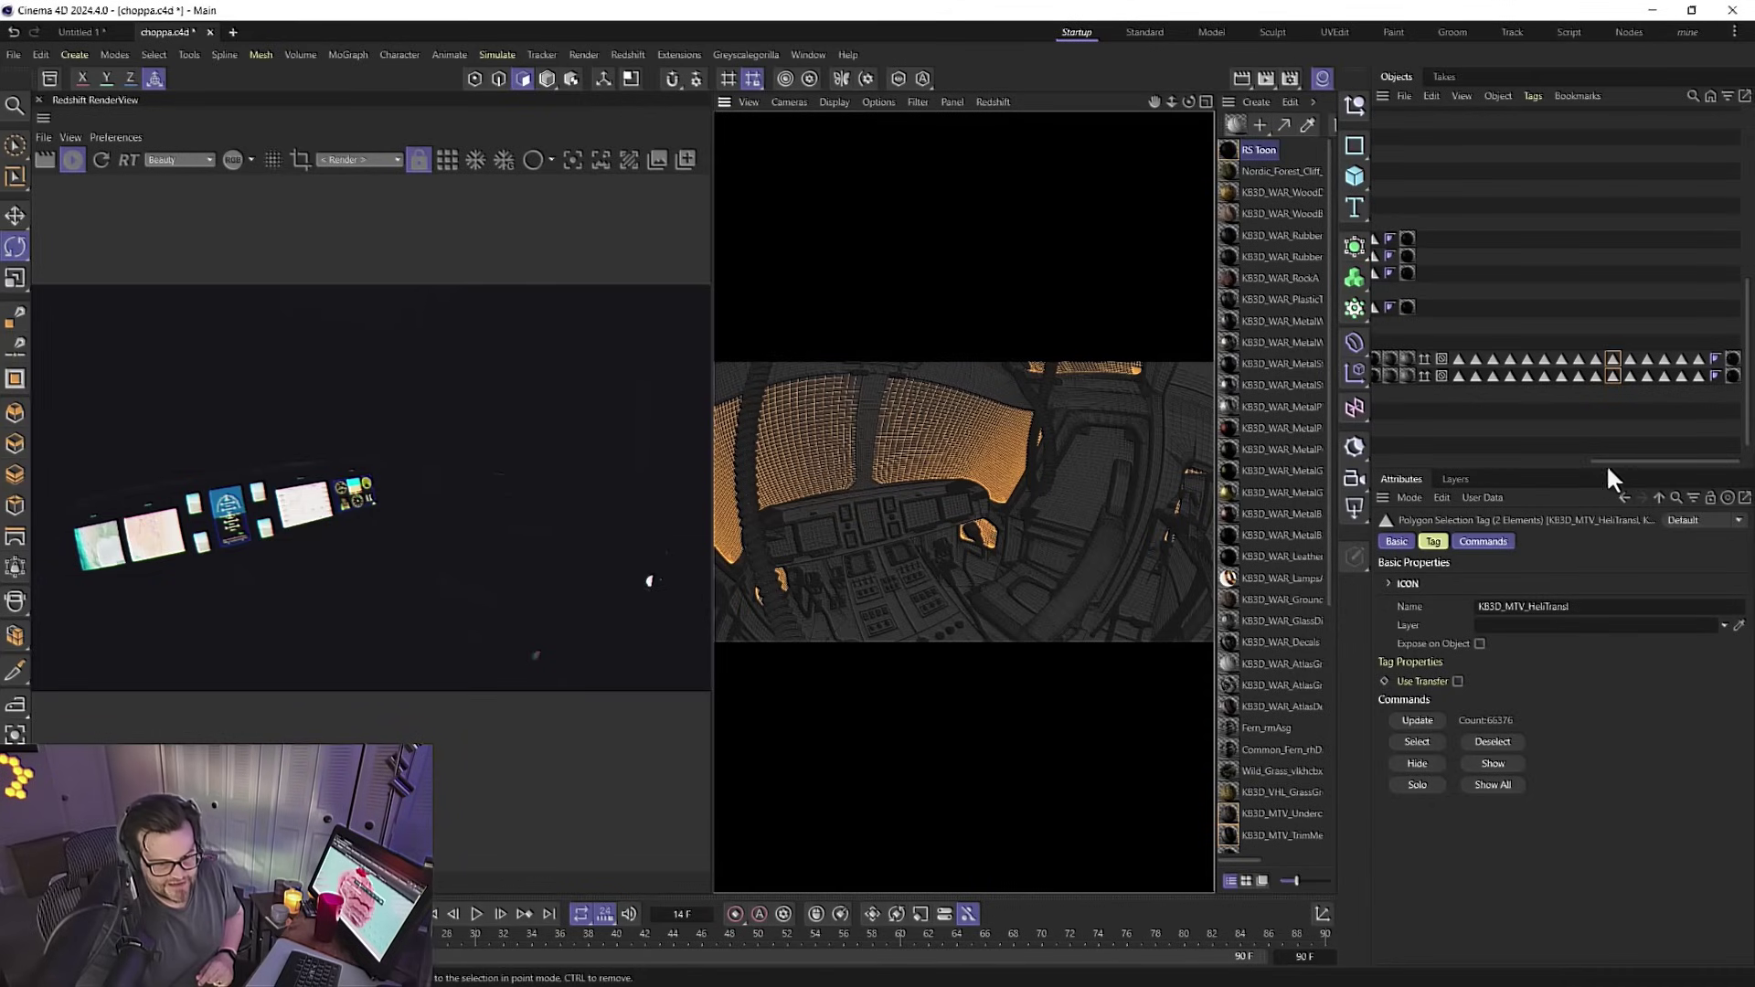
Compare the split window object with the original helicopter body, and delete the selected window polygons from the original
drag(1604, 461, 1421, 388)
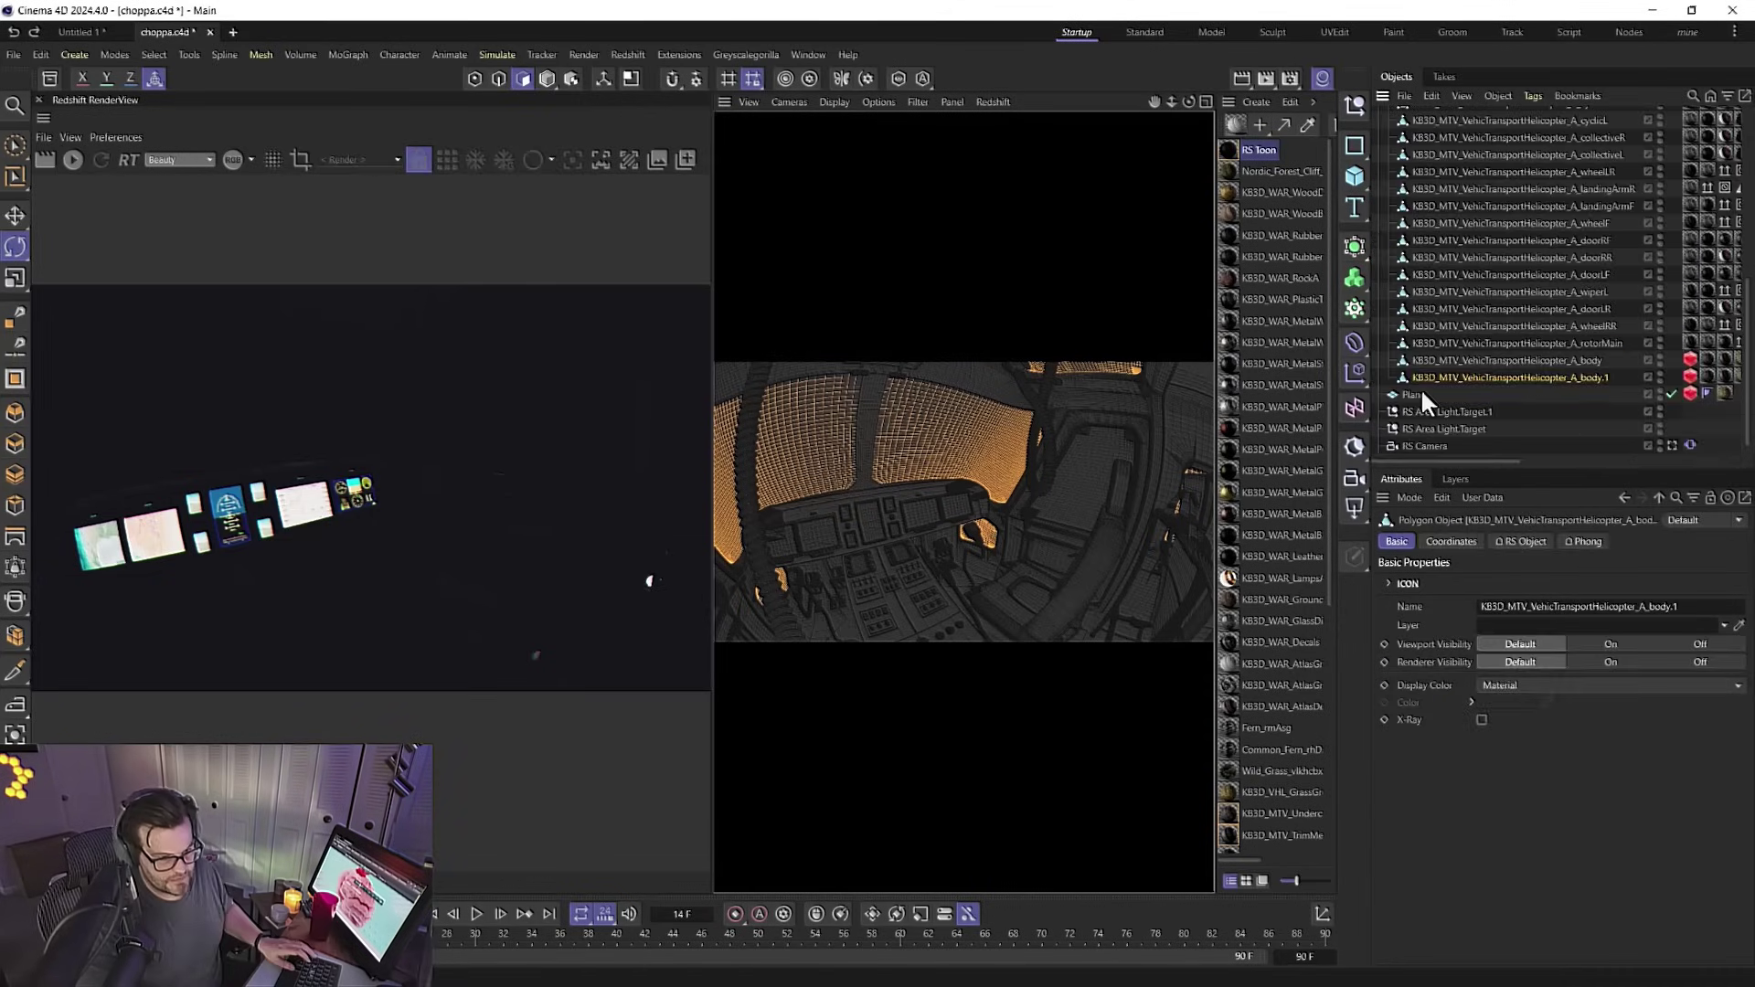
click(1417, 362)
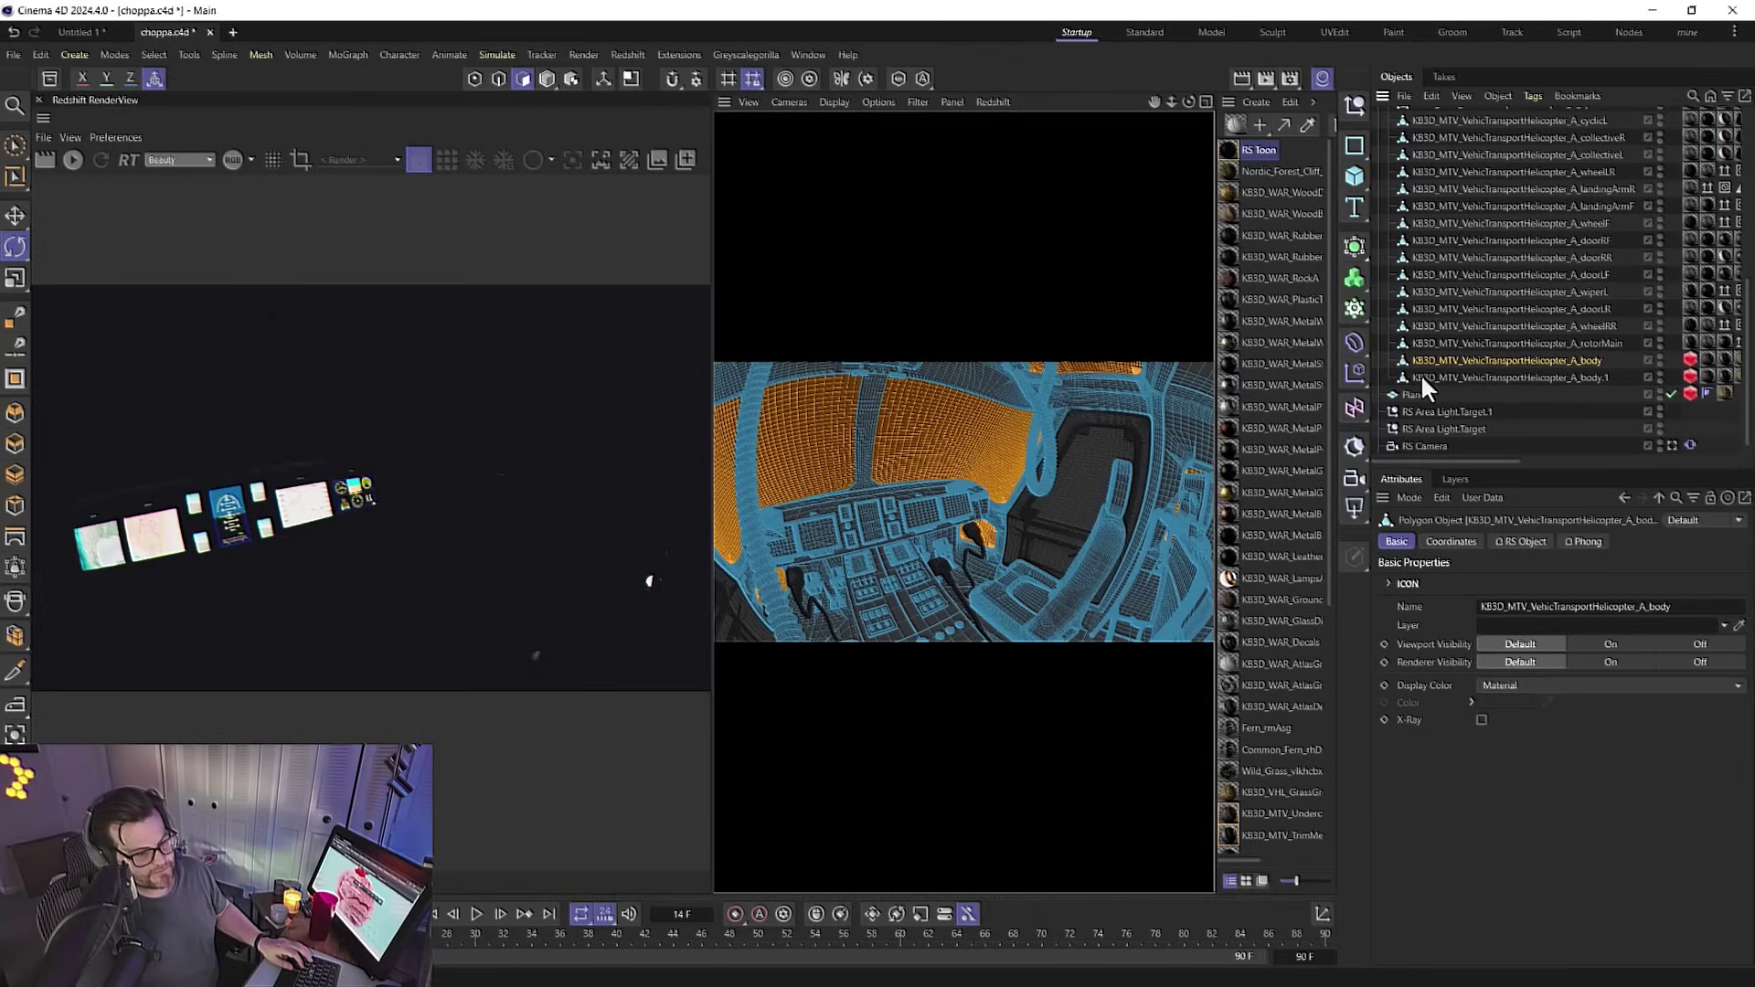
click(1427, 377)
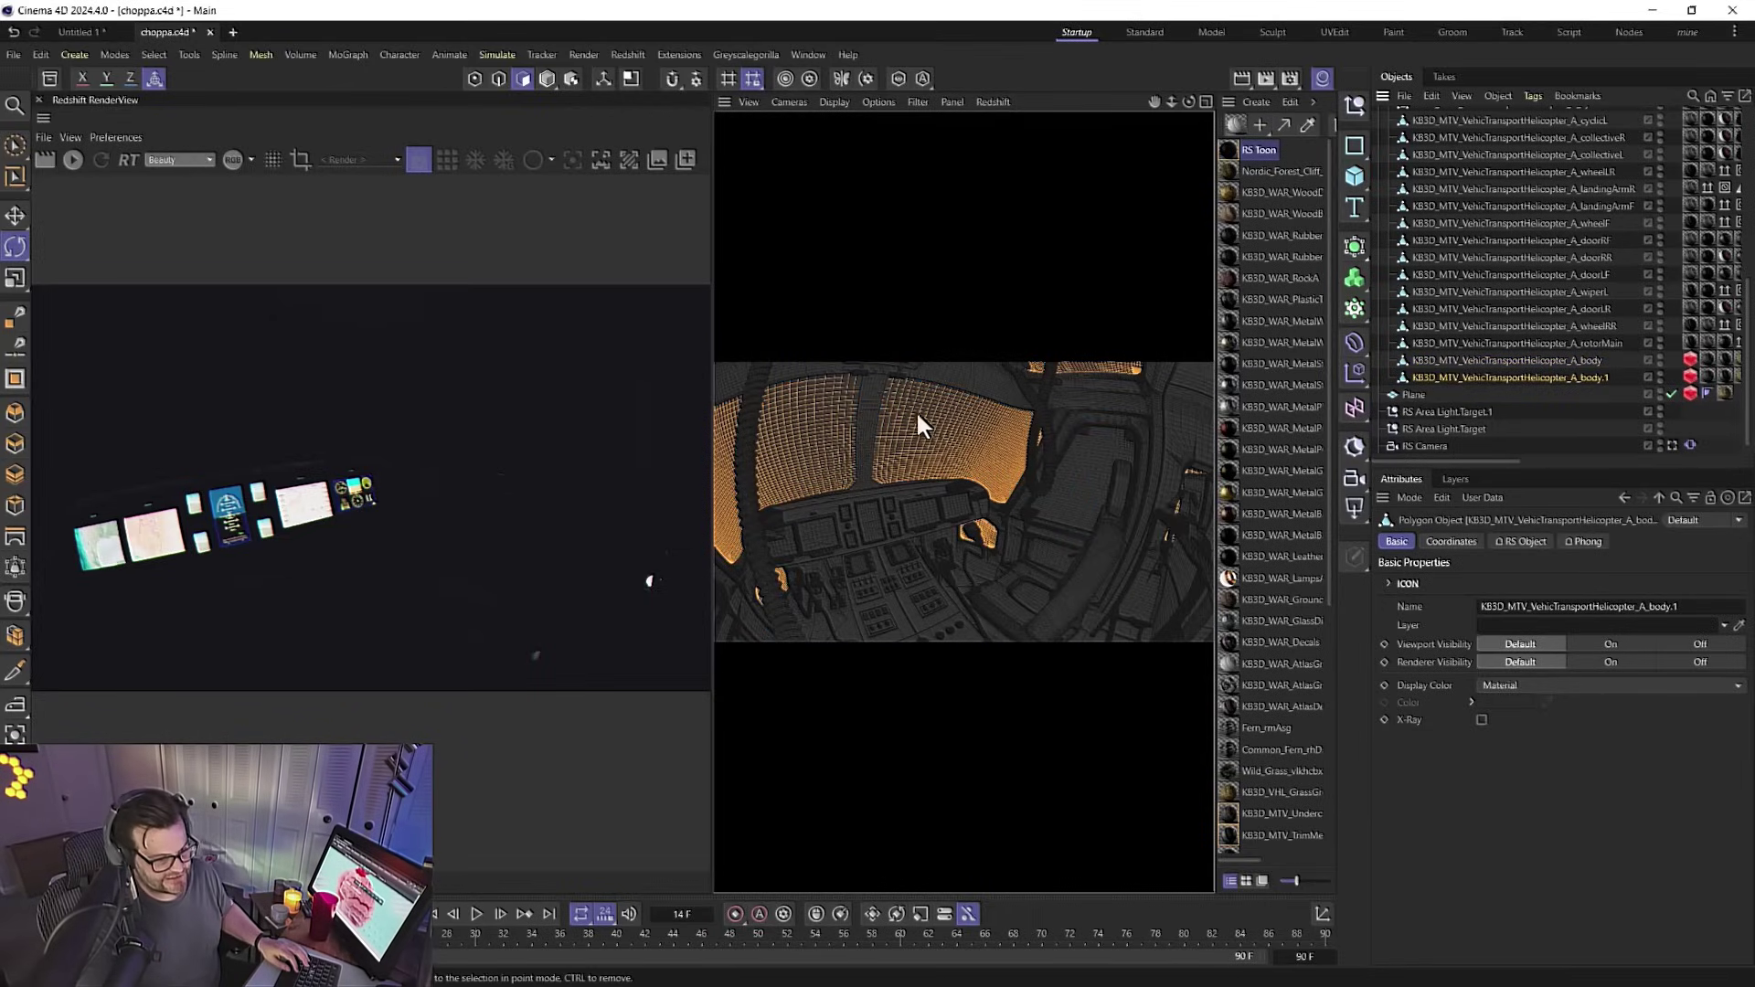
click(1419, 360)
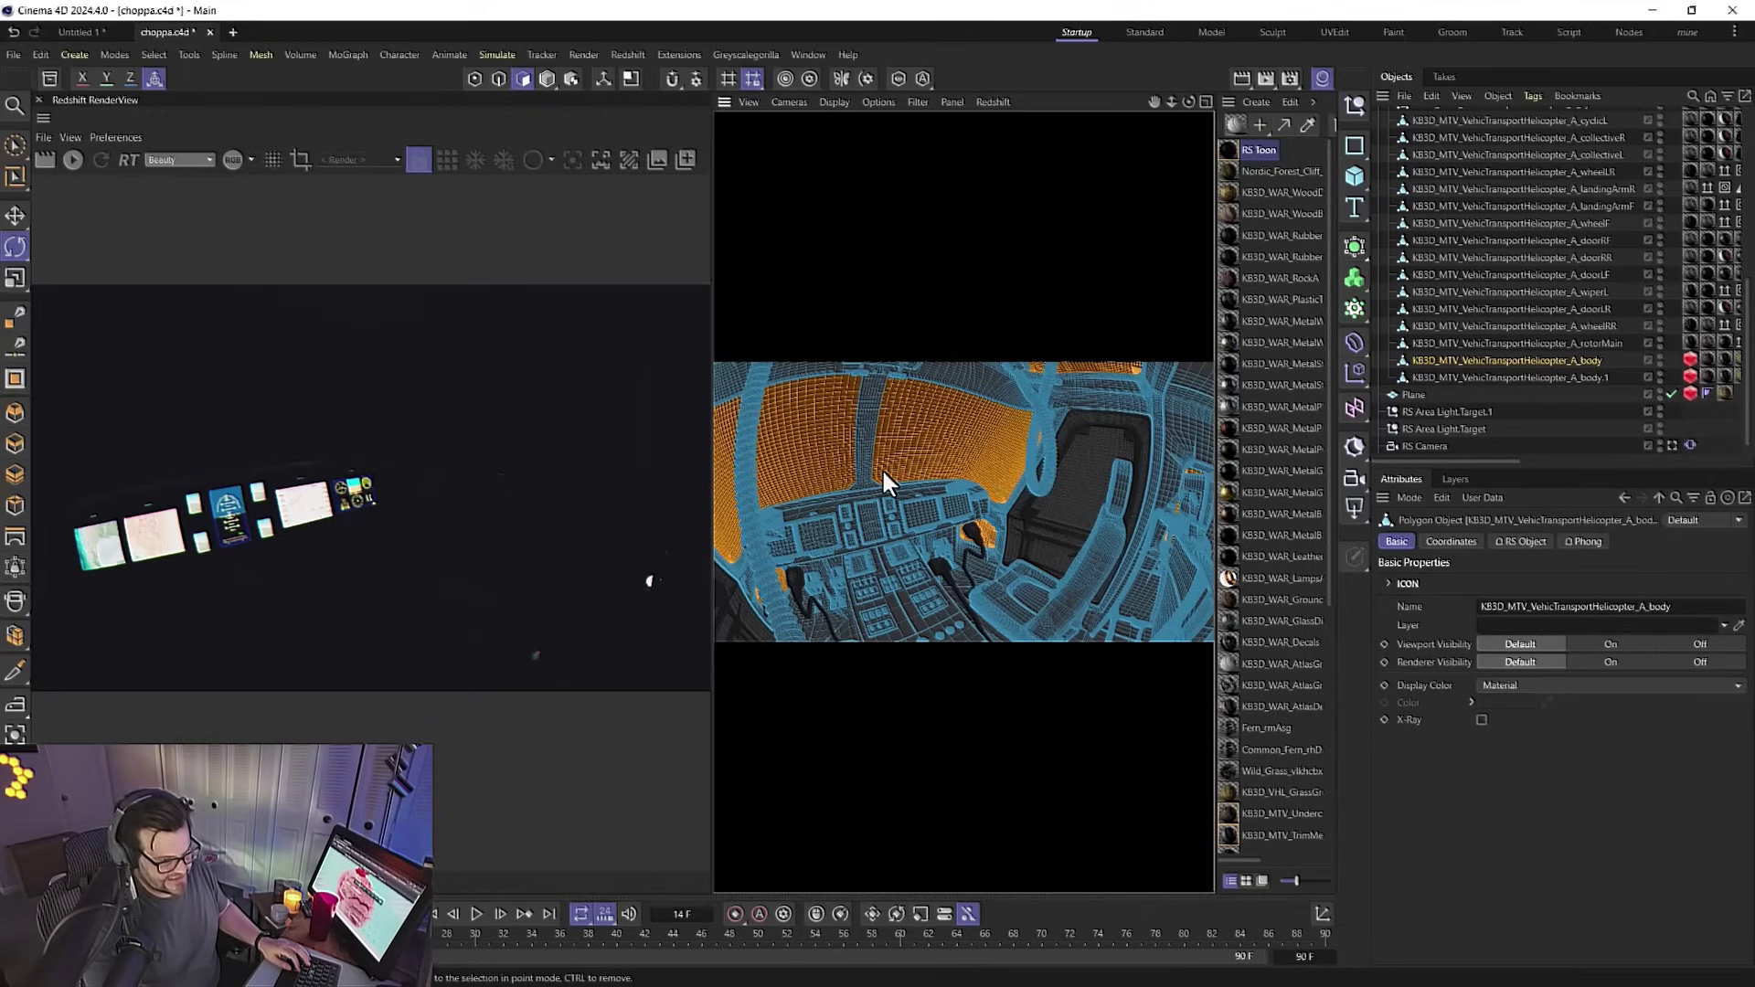
key(ctrl+shift+a)
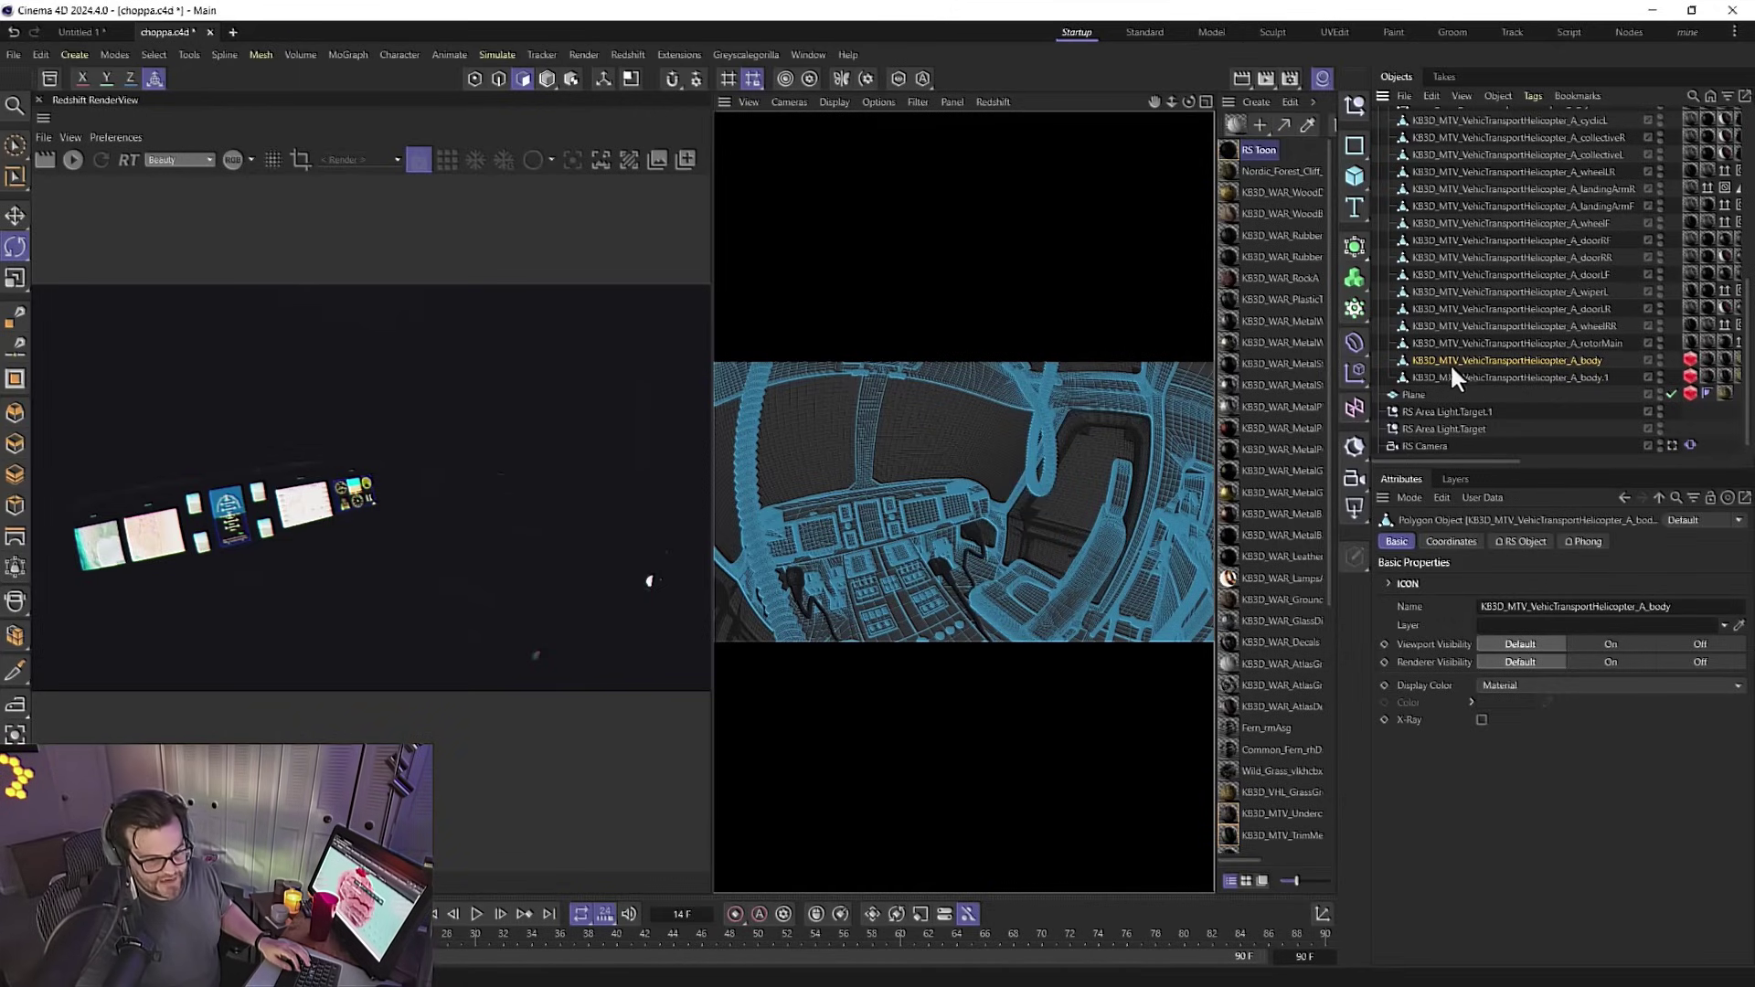
Remove the RS Toon material tag from the split window object and restart the Redshift render
click(1487, 377)
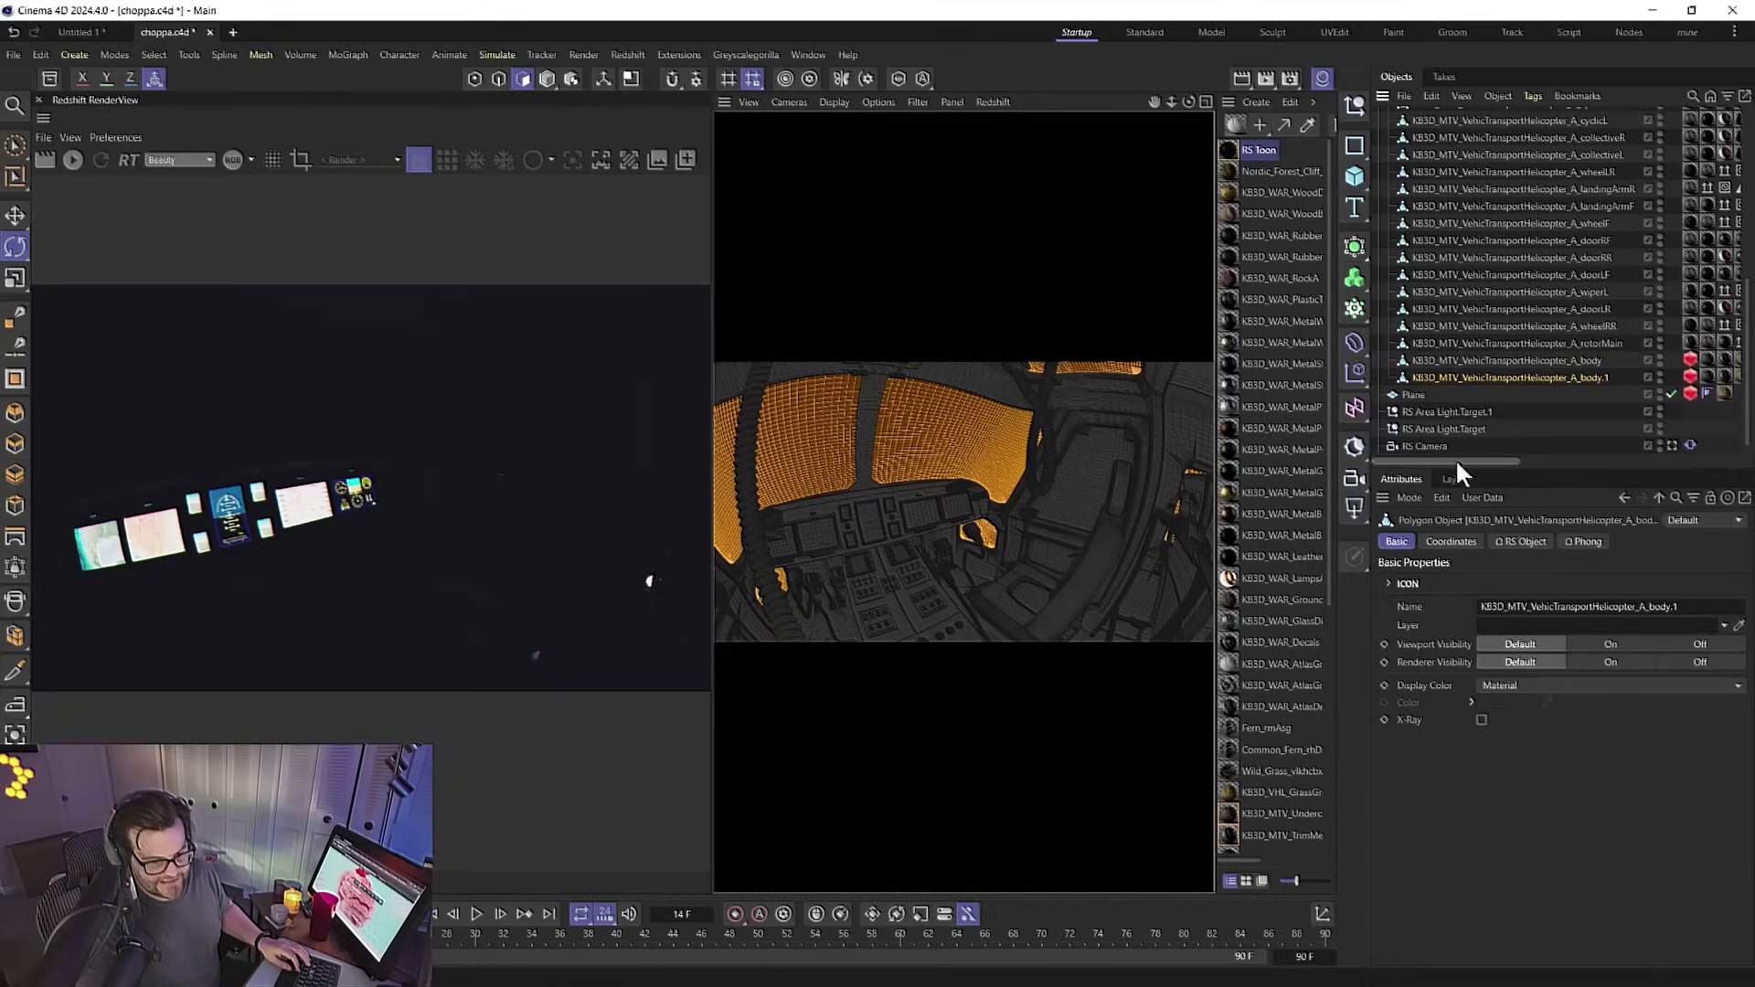
drag(1456, 462, 1727, 431)
click(1732, 376)
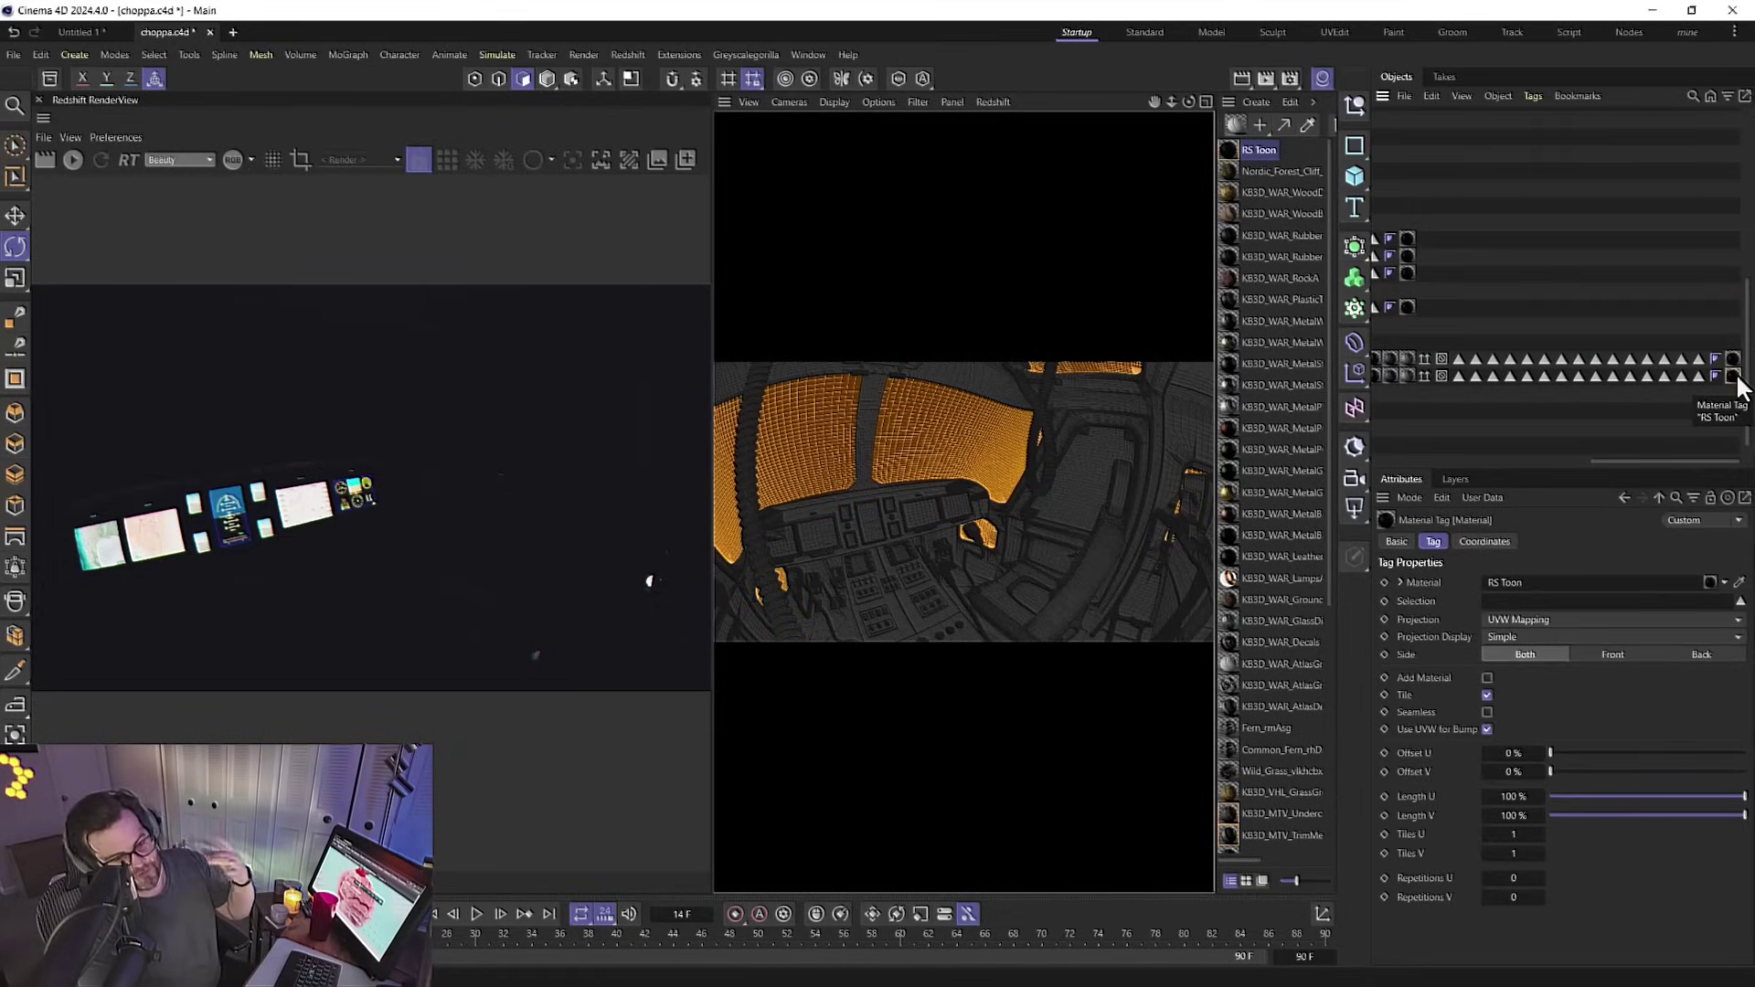
key(Delete)
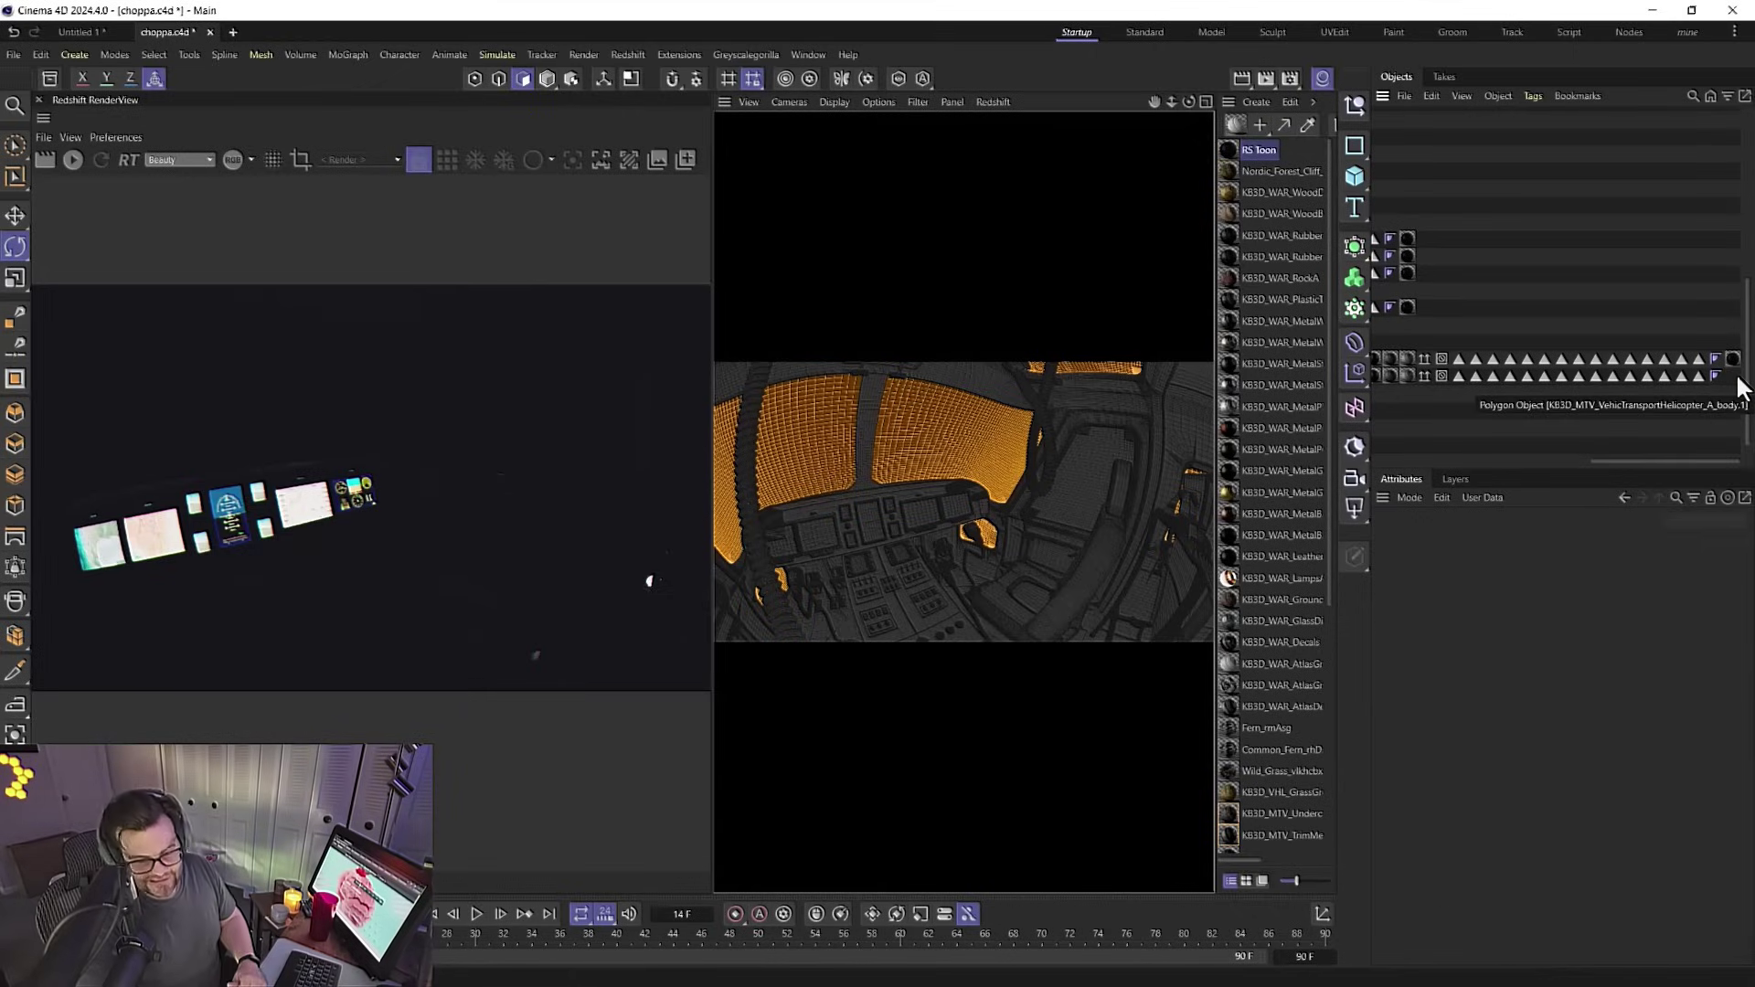
click(73, 161)
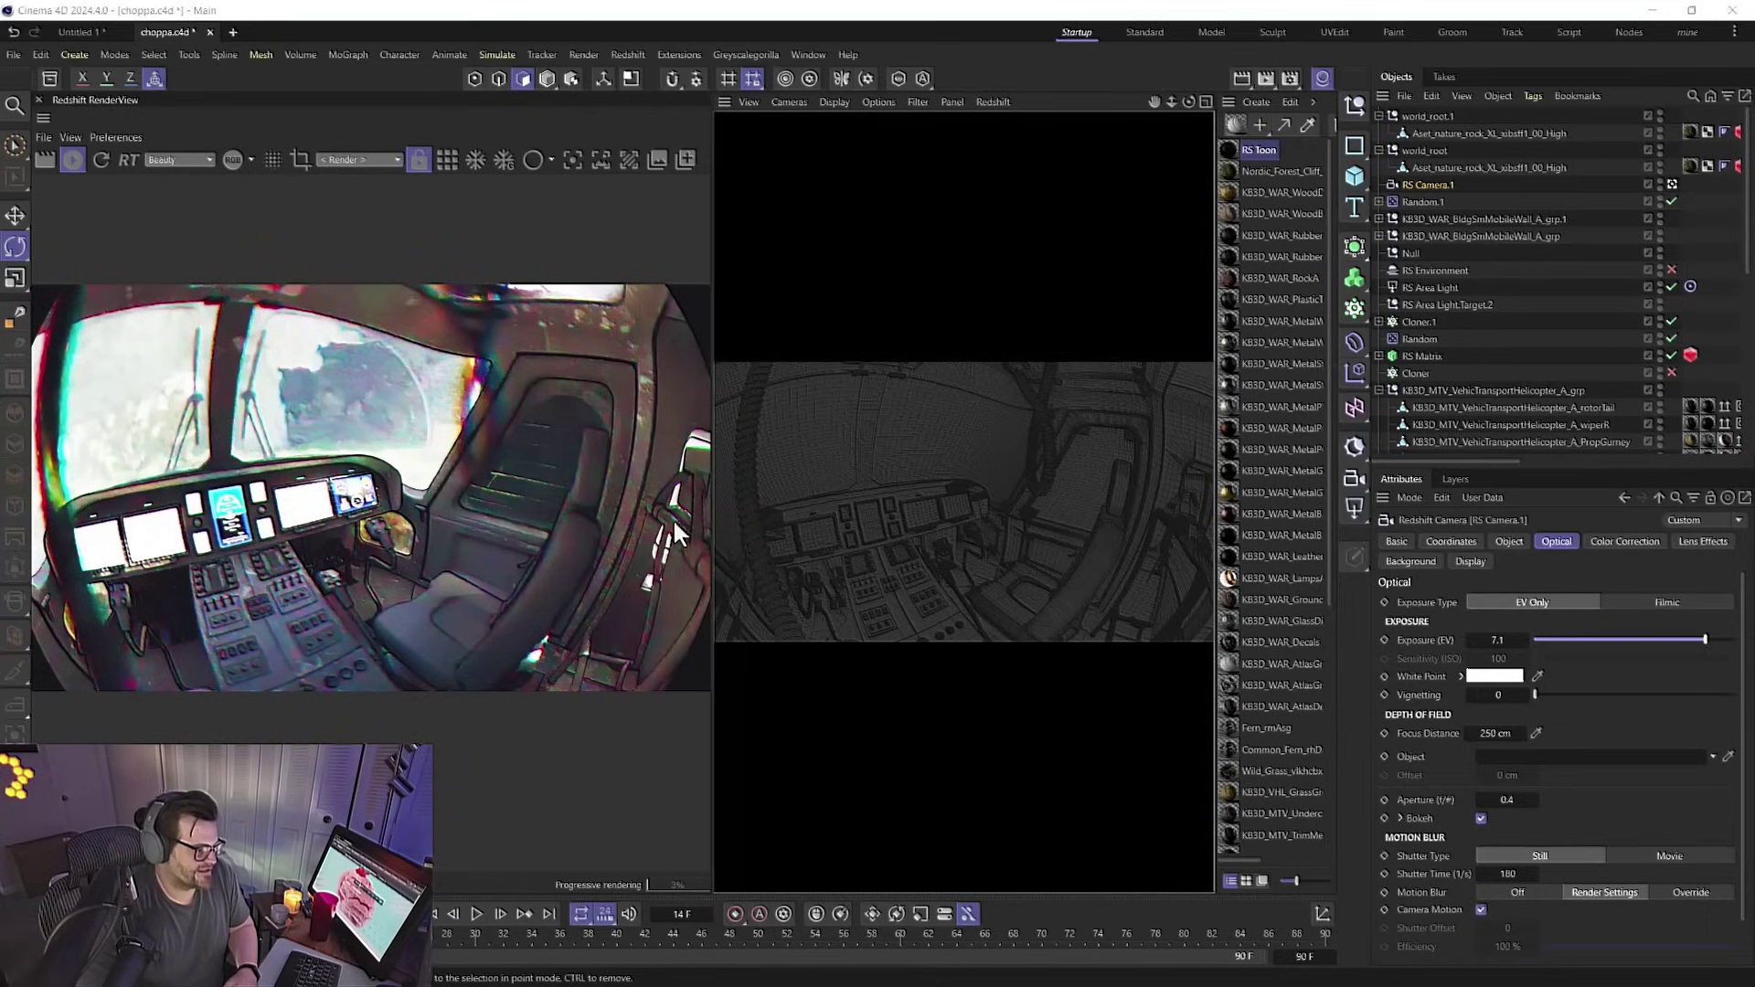
Find the helicopter body and its split window object in the object list
scroll(1476, 321, down, 2)
scroll(1474, 316, down, 5)
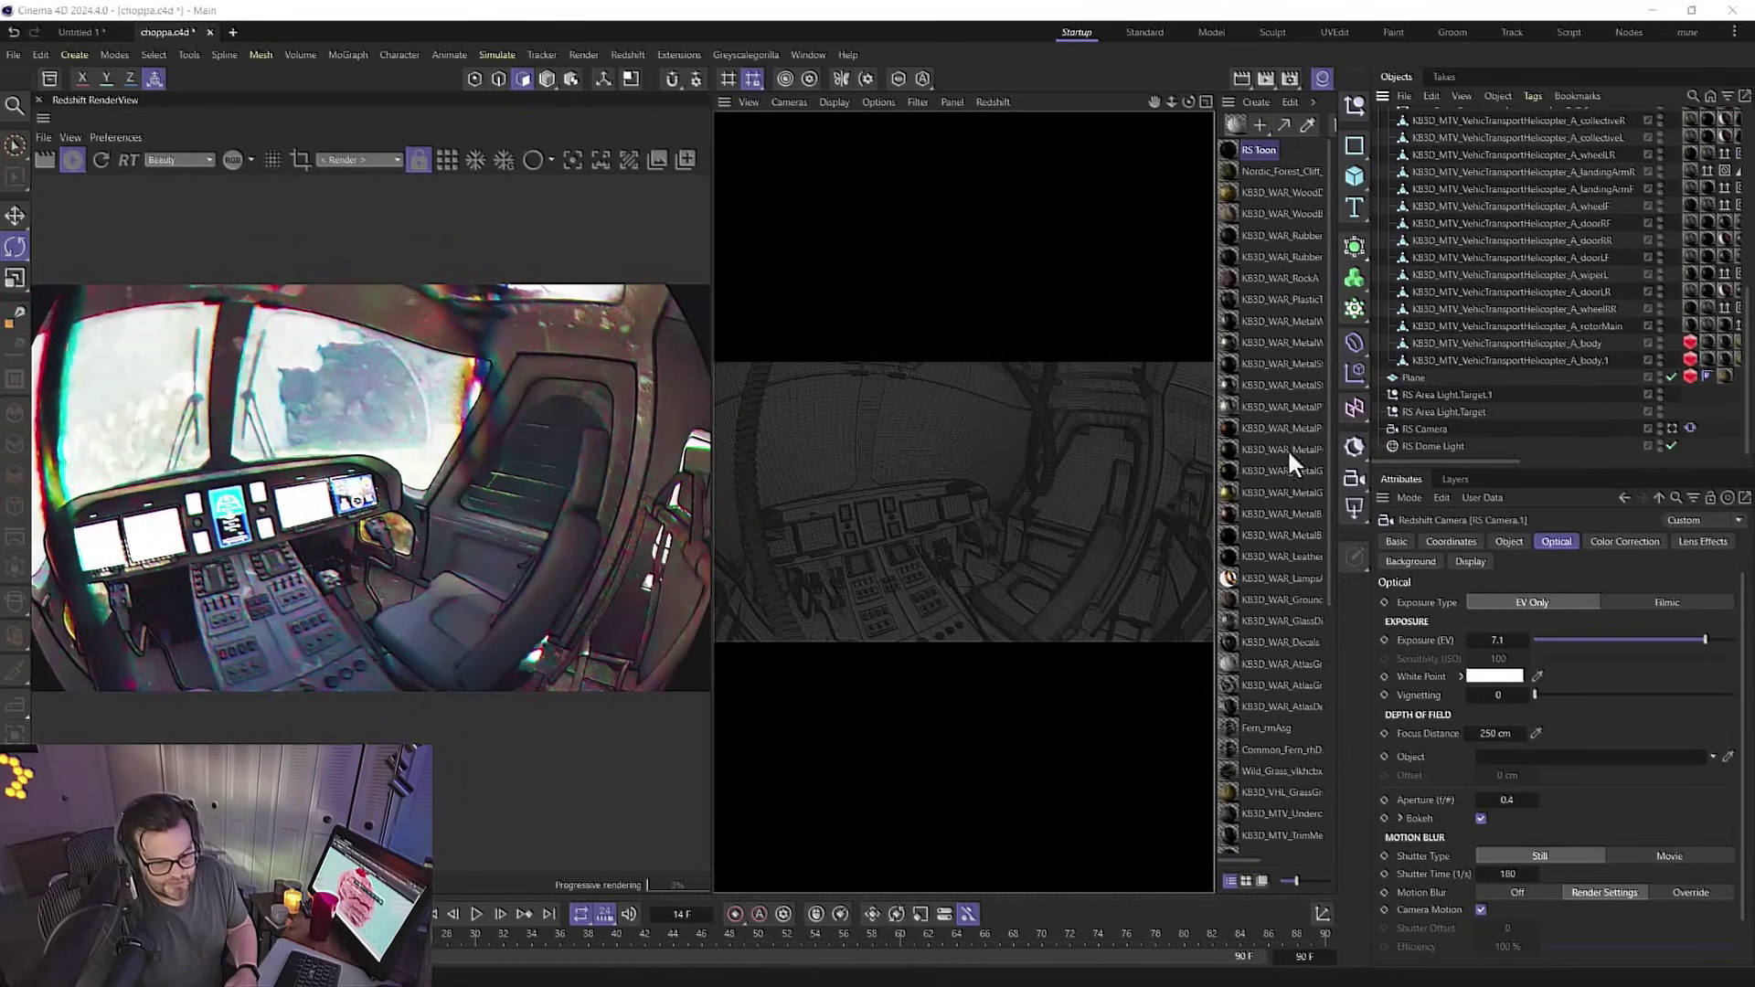